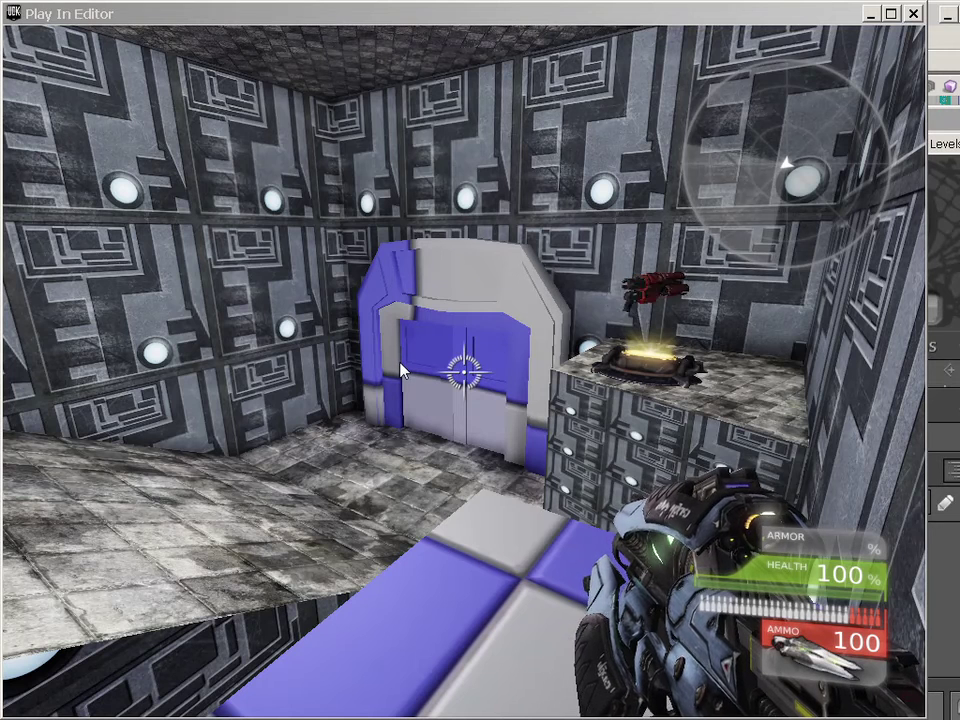
- End the play test and switch to the gate scene in Maya
click(392, 378)
key(Escape)
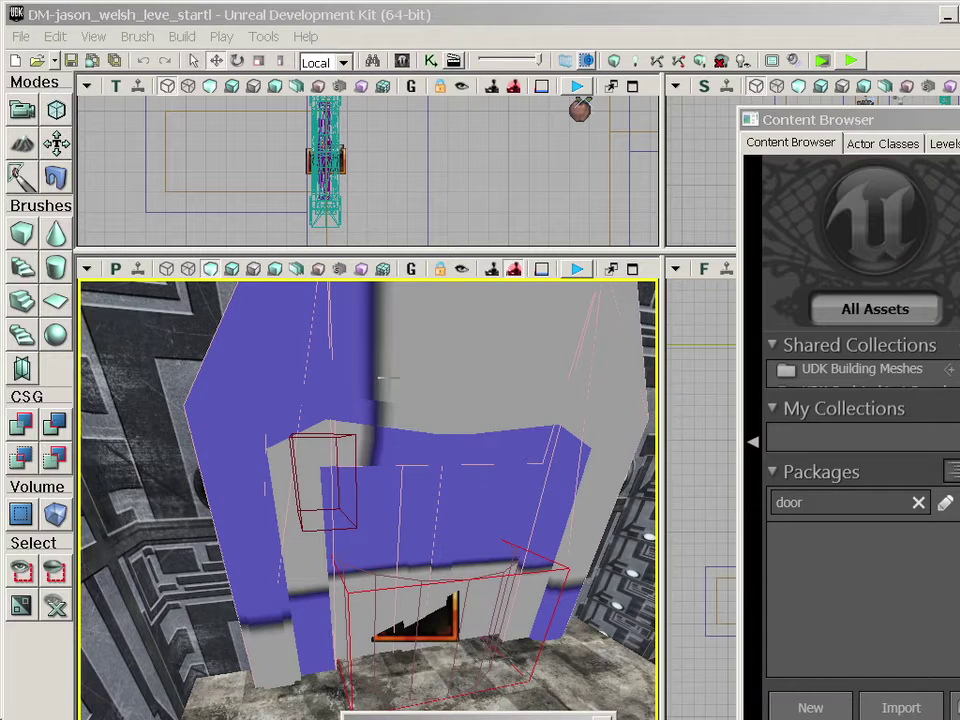
click(383, 388)
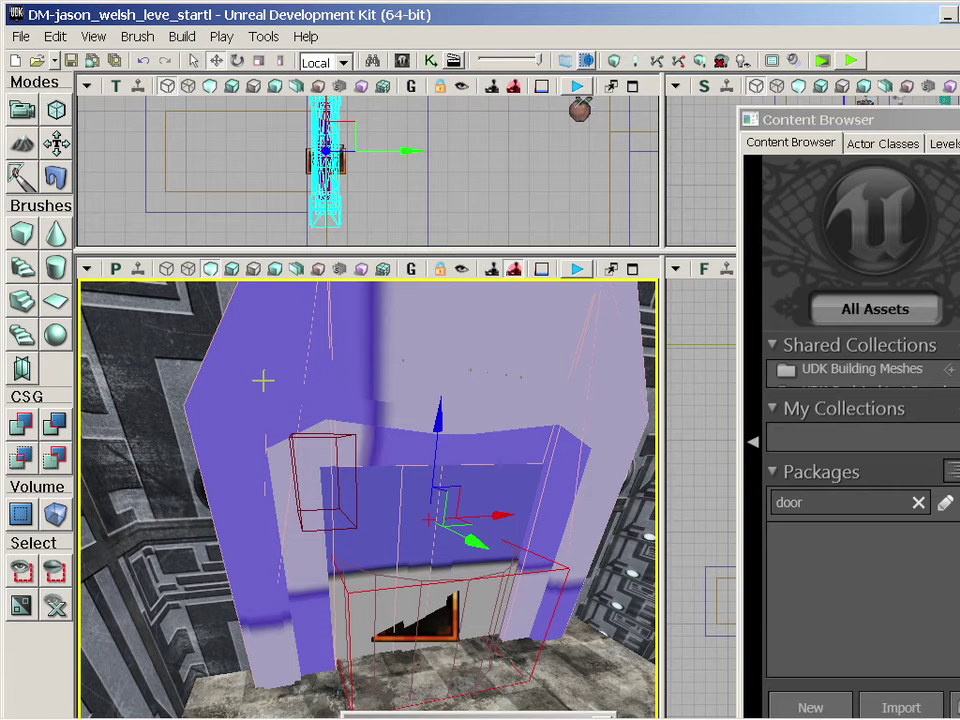
mouse_move(263, 718)
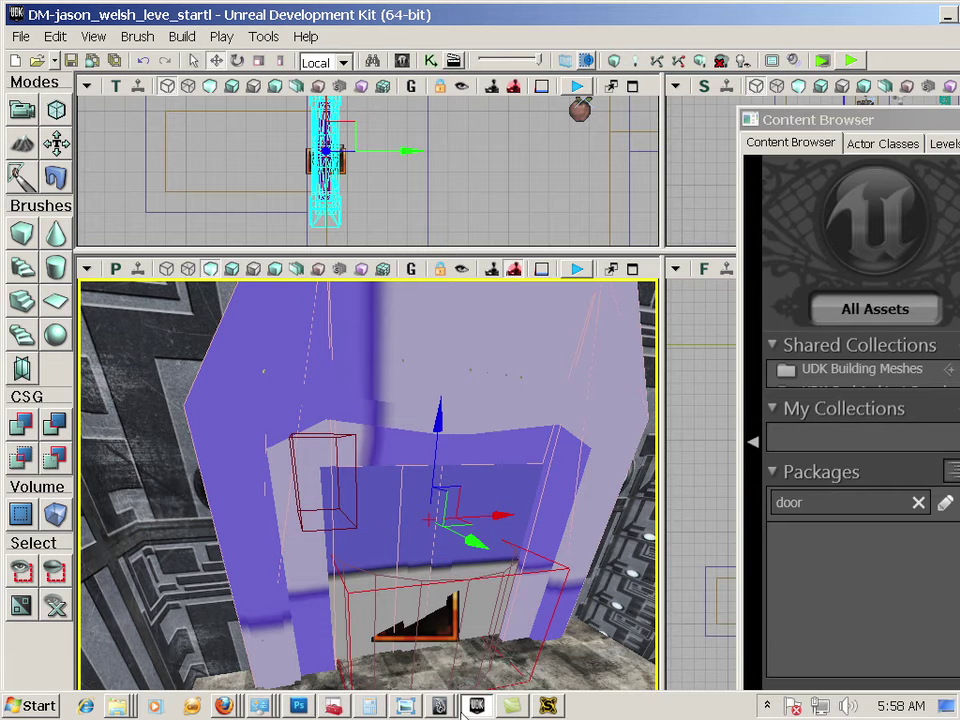
click(440, 705)
click(431, 686)
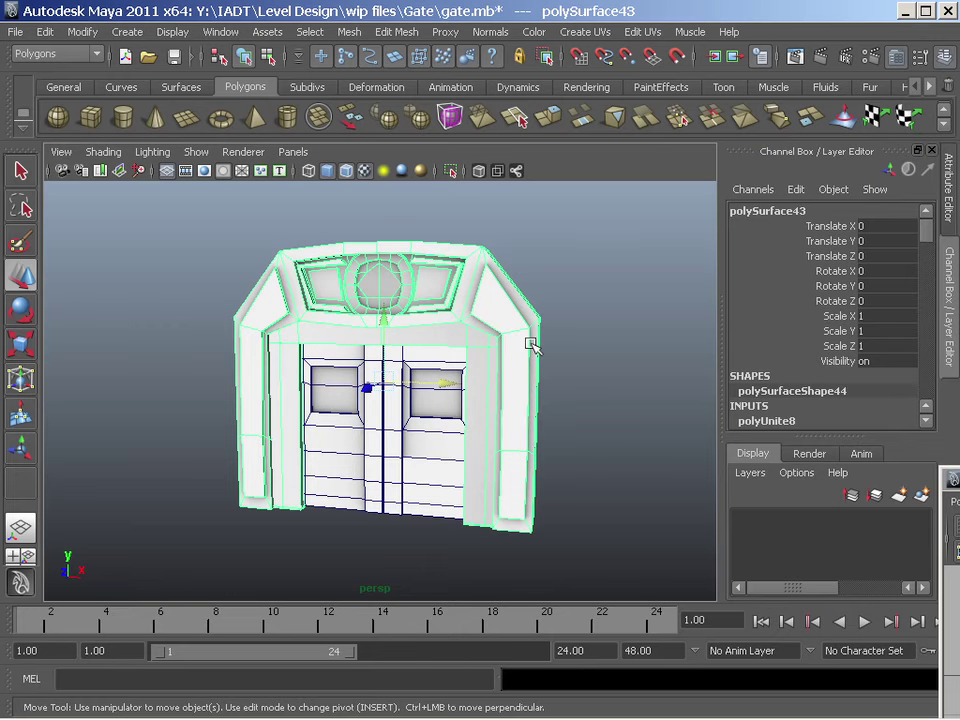
- Separate the selected gate frame mesh into its individual pieces
scroll(530, 348, up, 3)
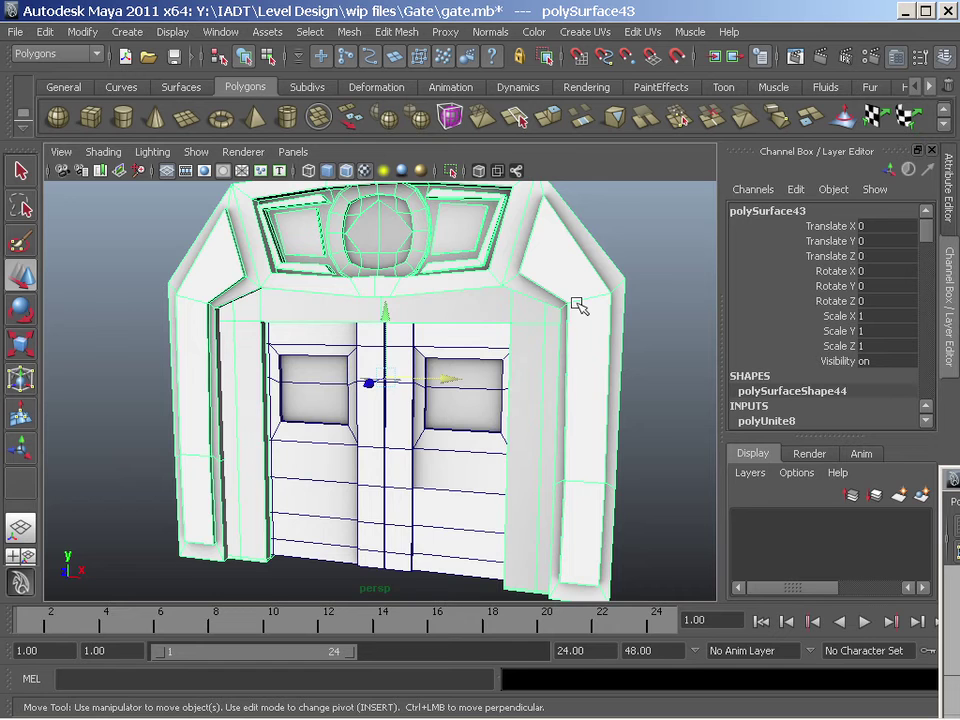
alt+drag(605, 328, 515, 335)
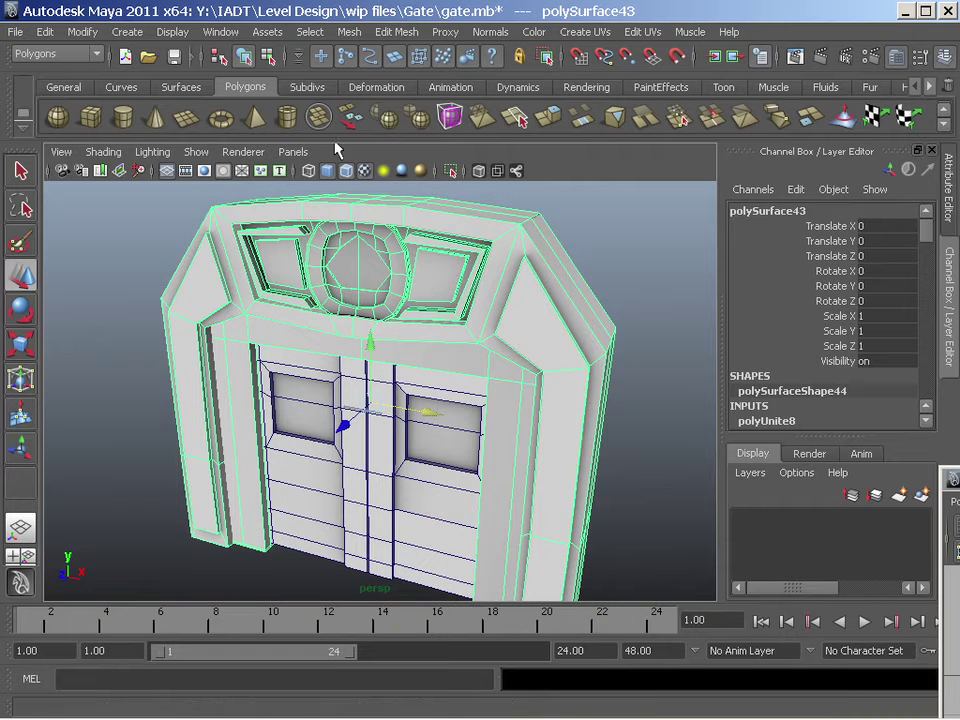
click(396, 32)
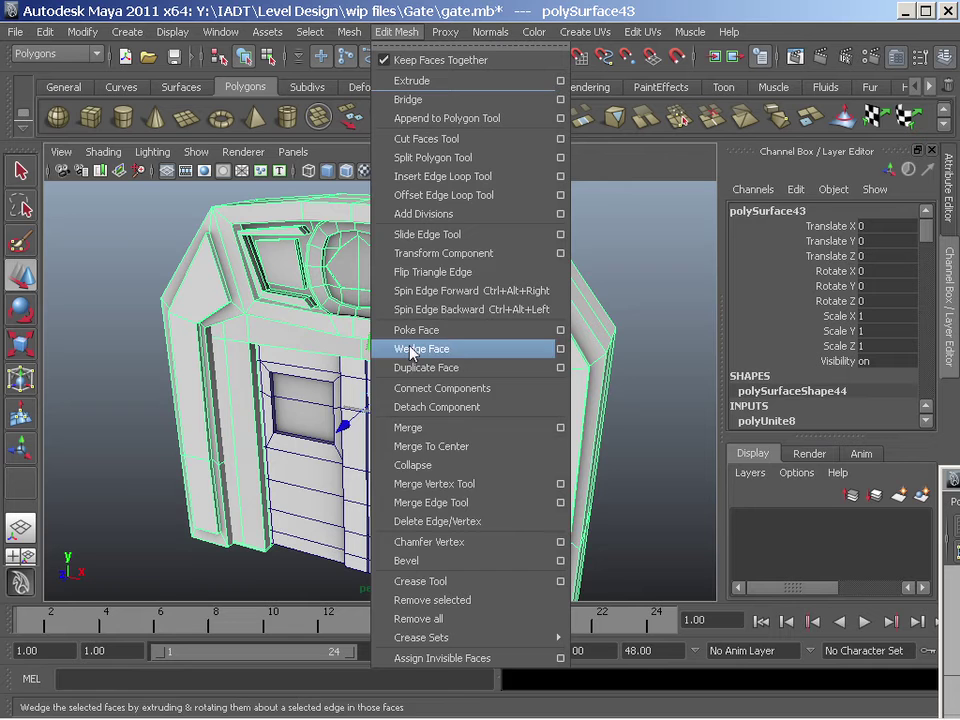
mouse_move(352, 35)
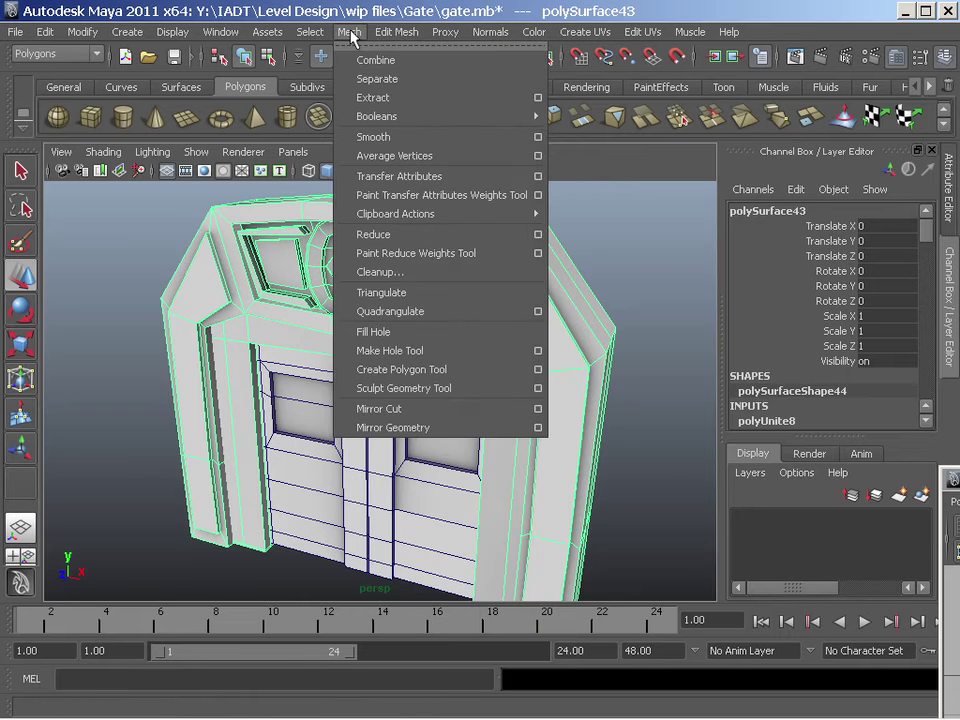
click(360, 78)
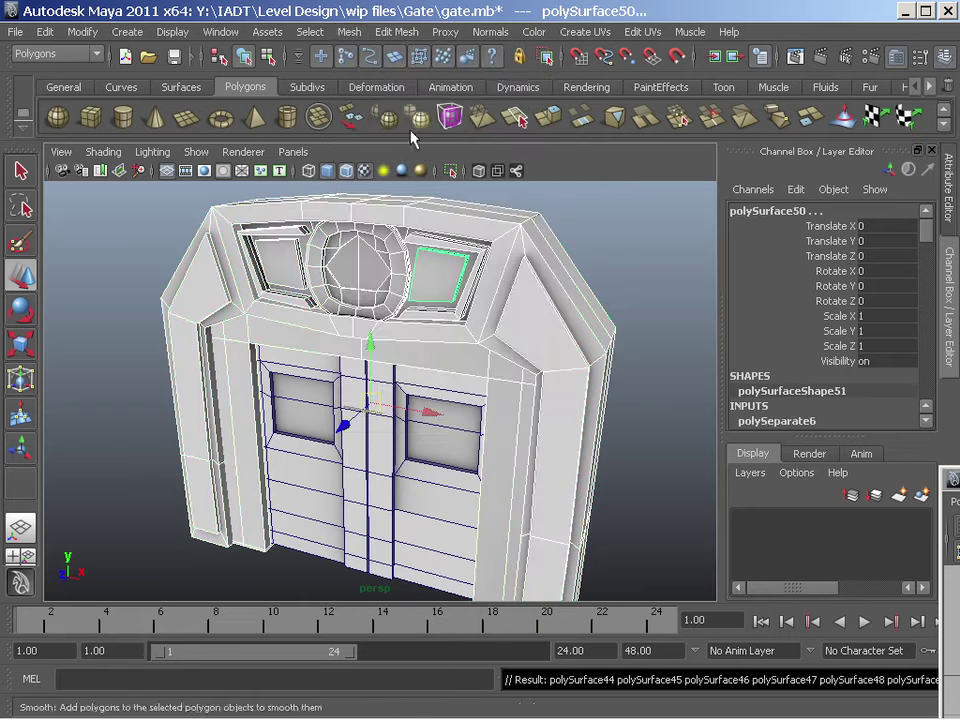
- Combine the round ornament and the panels beside it above the doors into one mesh and center its pivot
click(613, 253)
click(447, 281)
shift+click(368, 291)
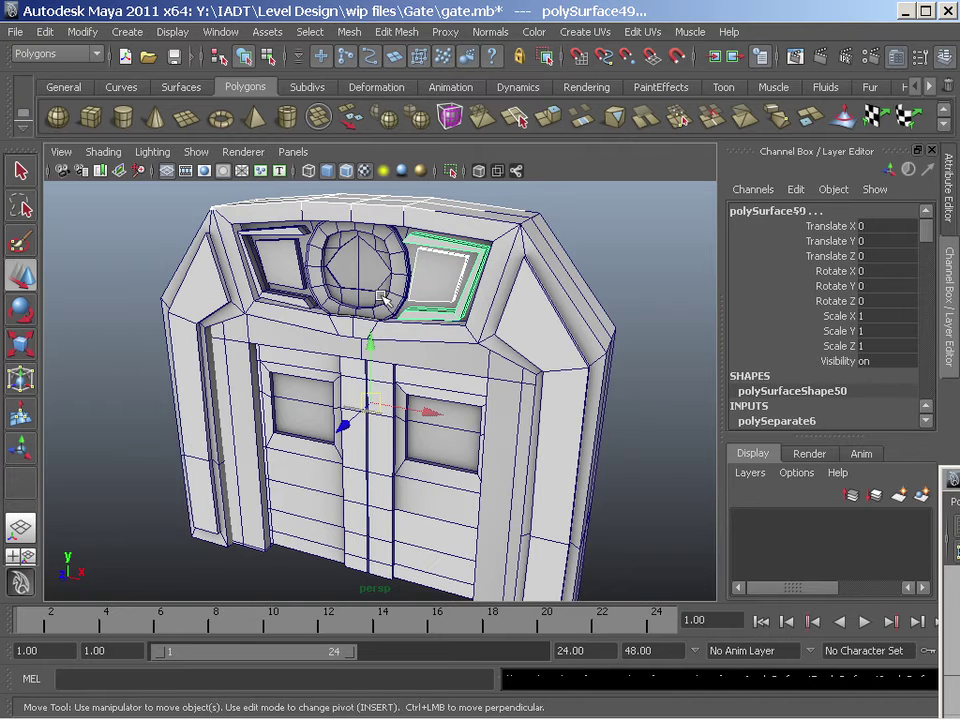
shift+click(293, 266)
shift+click(318, 216)
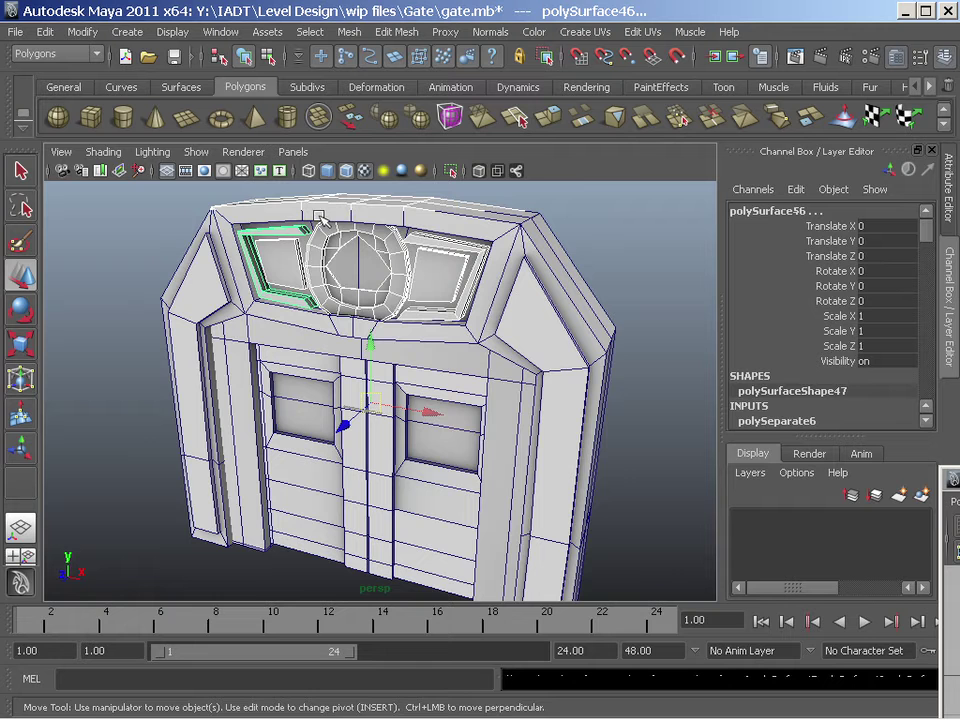
click(350, 31)
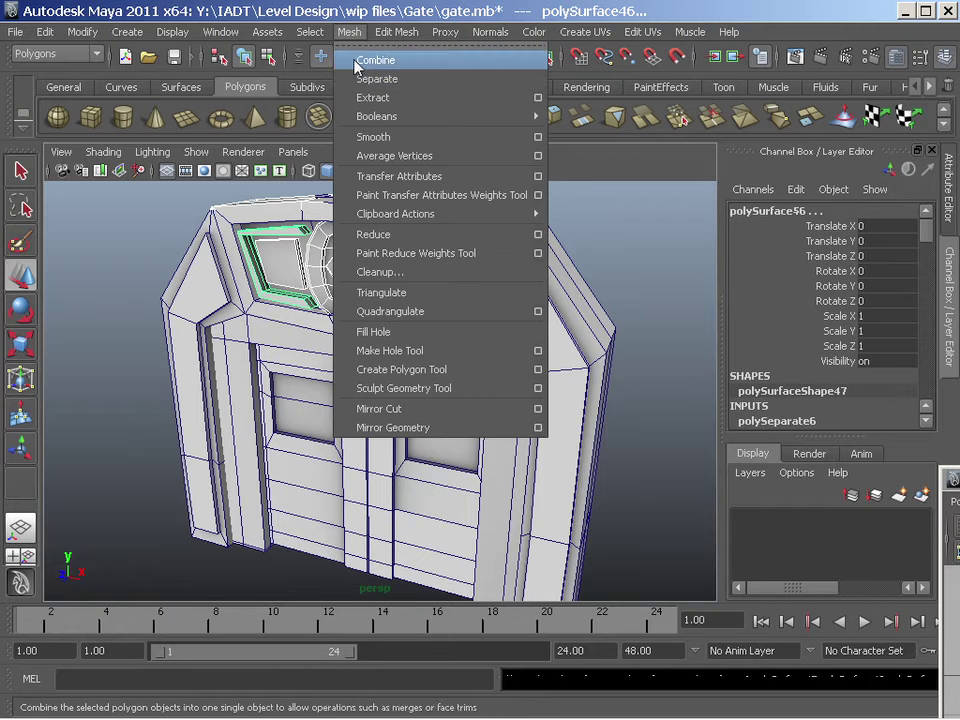
click(364, 62)
click(82, 31)
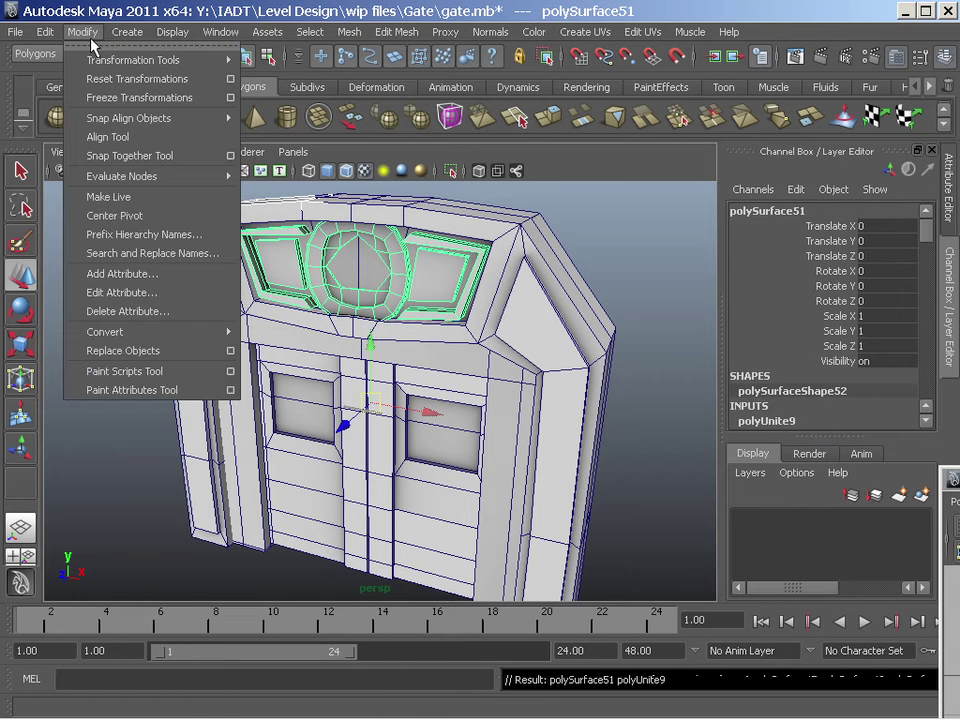
click(129, 216)
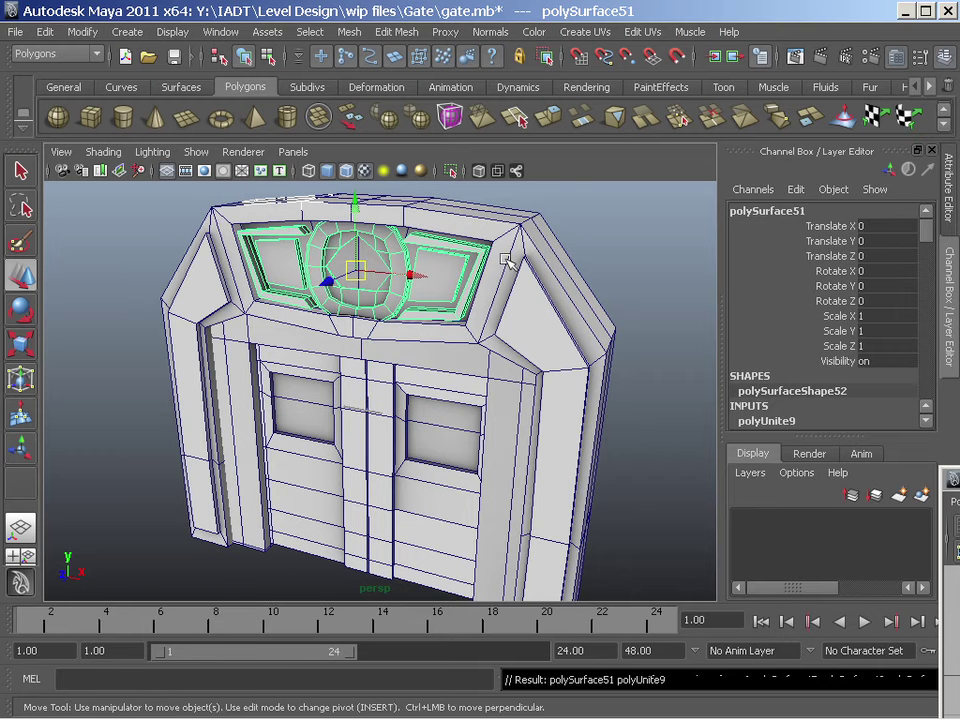
- Duplicate the combined ornament and move the copy along Z to about -66.8, out past the back of the gate
alt+drag(505, 260, 496, 283)
key(ctrl+d)
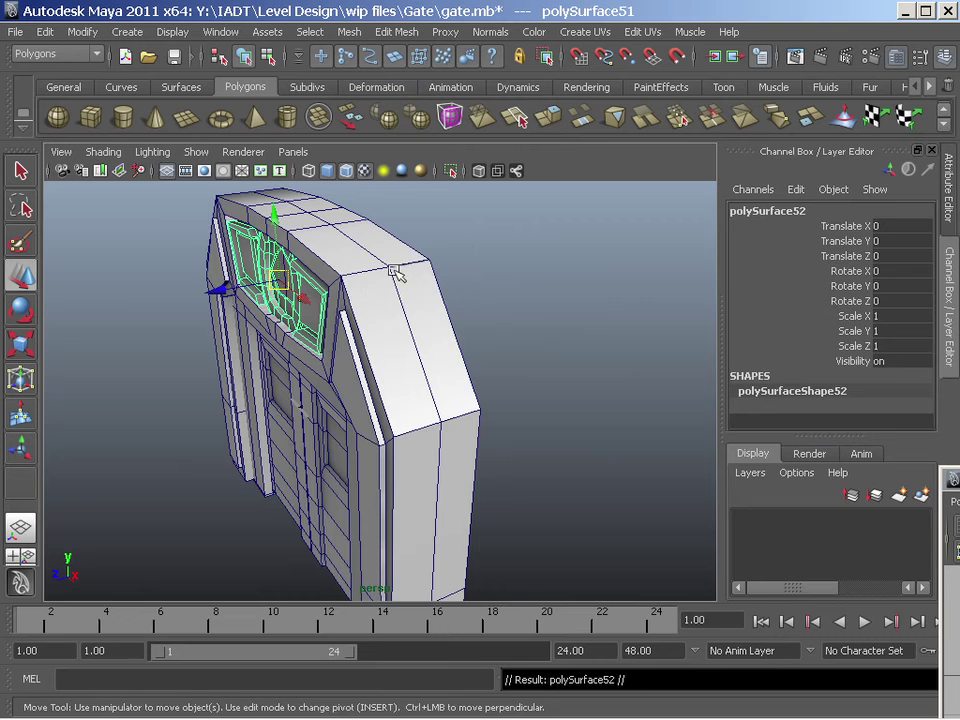
drag(222, 289, 336, 272)
alt+drag(494, 288, 425, 330)
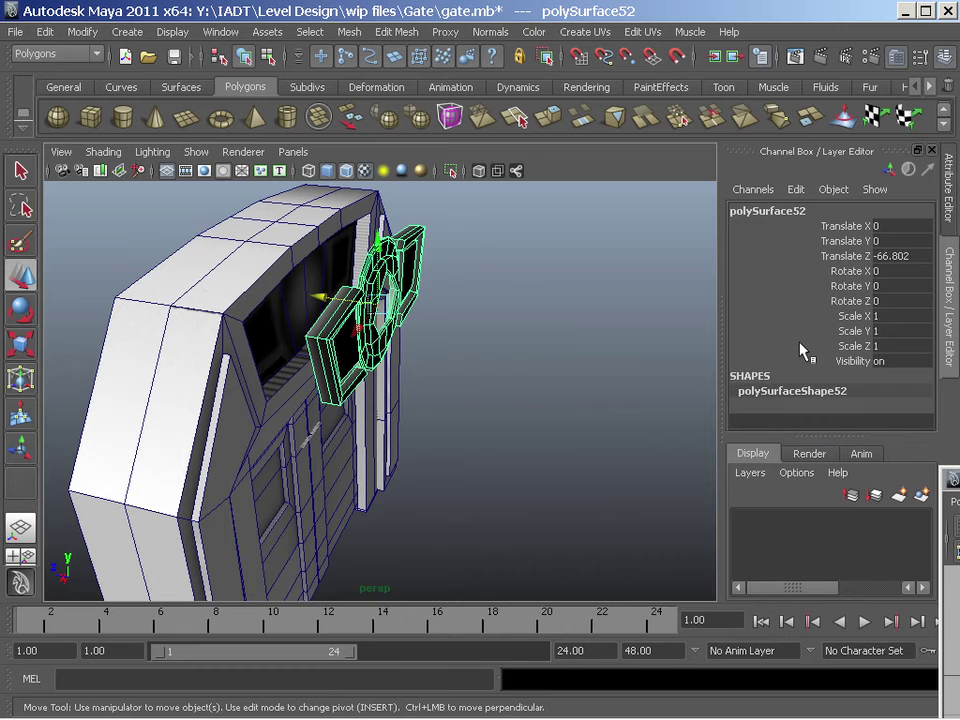
- Mirror the ornament copy with a Scale Z of -1 and fit it into the rear recess at Translate Z of about -34.5
double_click(891, 346)
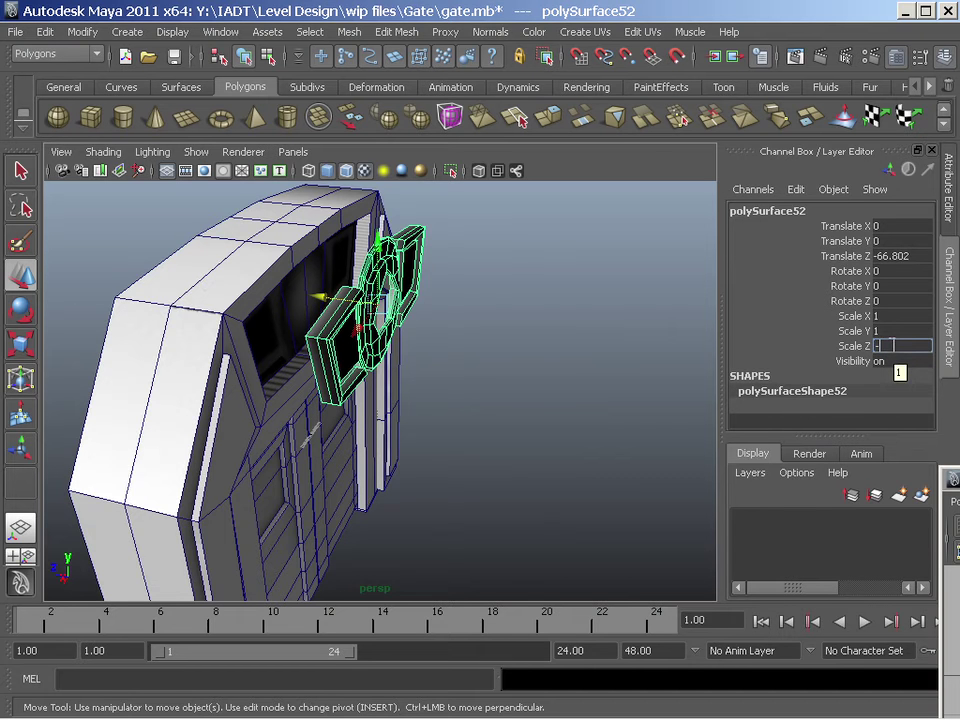
text(-1)
key(Return)
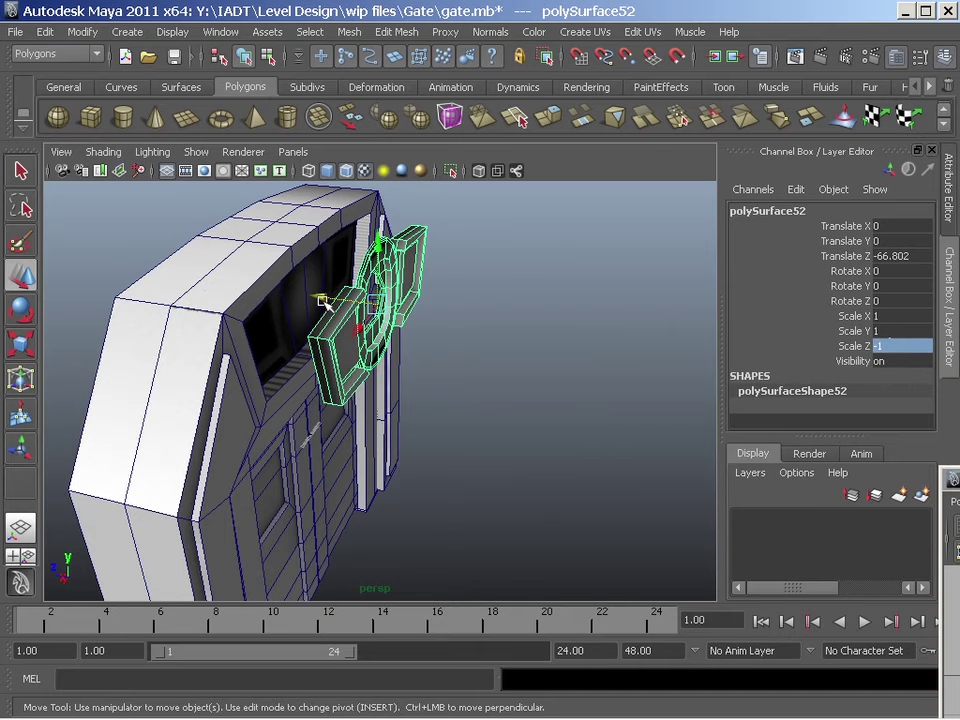
drag(326, 302, 263, 299)
alt+drag(386, 319, 231, 304)
alt+right_drag(231, 304, 350, 308)
alt+middle_drag(350, 308, 376, 397)
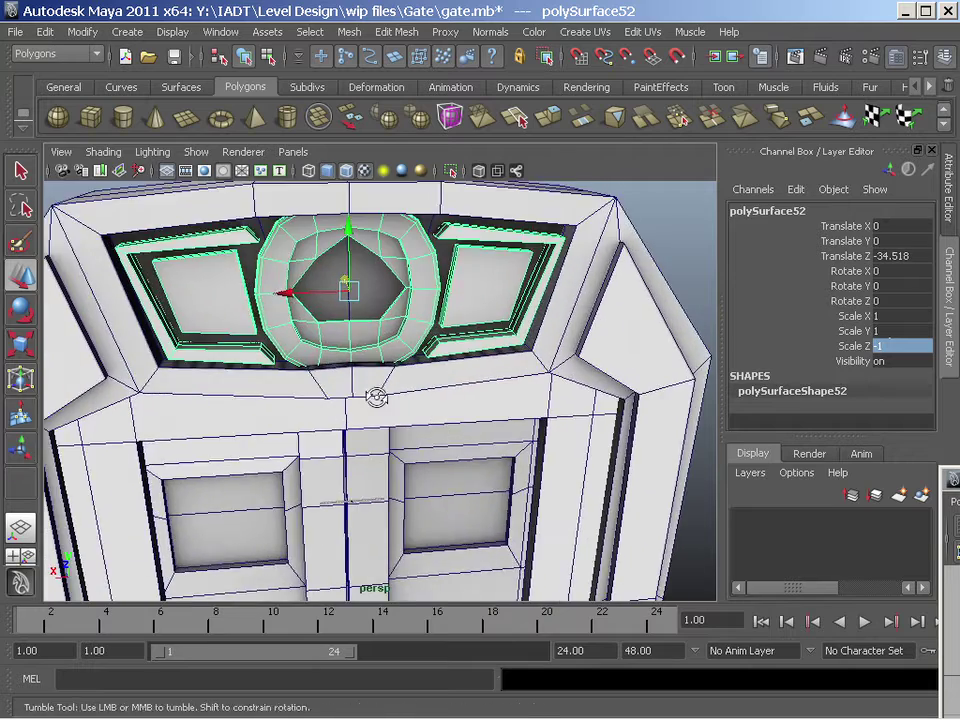
- Combine all the gate frame pieces and both ornaments into a single mesh, leaving the doors separate
alt+drag(376, 397, 476, 404)
alt+right_drag(476, 404, 327, 376)
alt+drag(327, 376, 620, 345)
drag(161, 240, 540, 400)
click(519, 420)
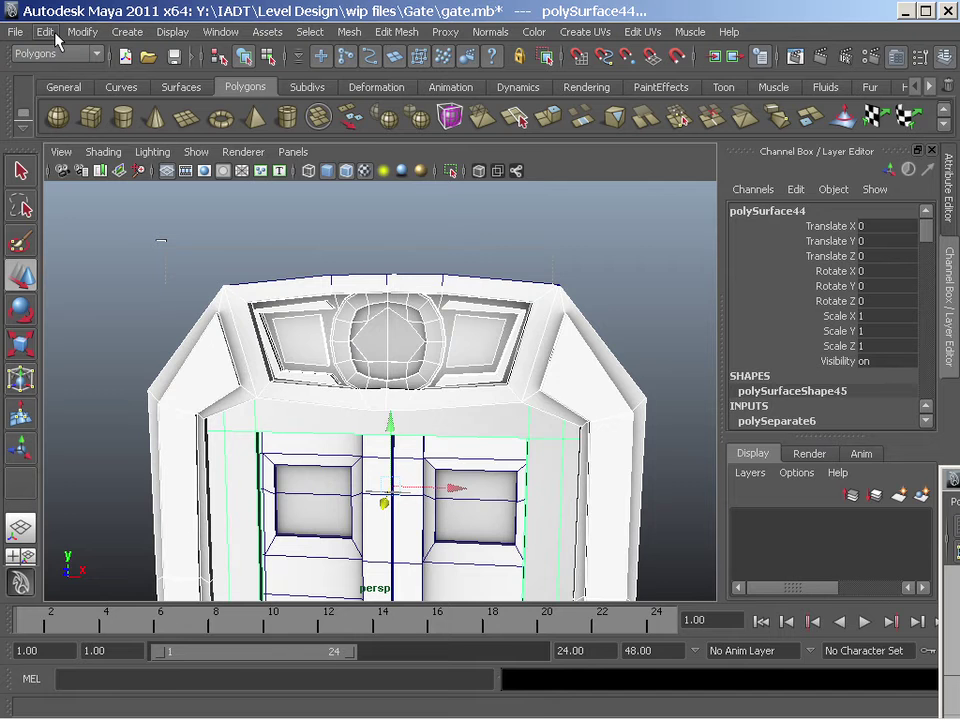
click(349, 31)
click(365, 58)
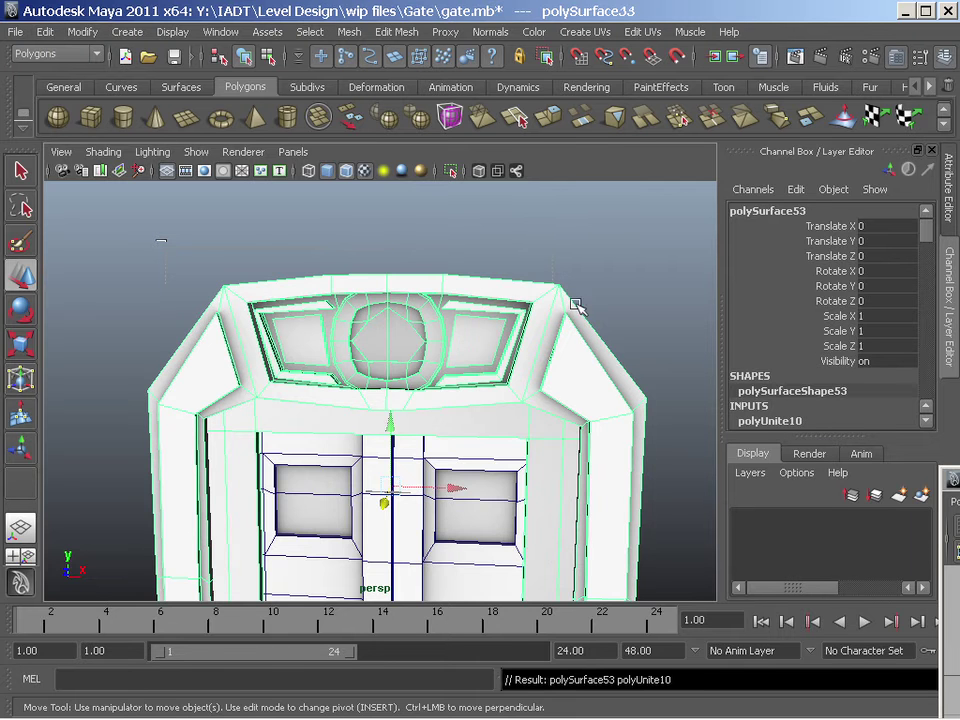
- Select the combined gate frame and open the ActorX static mesh exporter with the axmesh command
scroll(602, 316, down, 3)
click(563, 327)
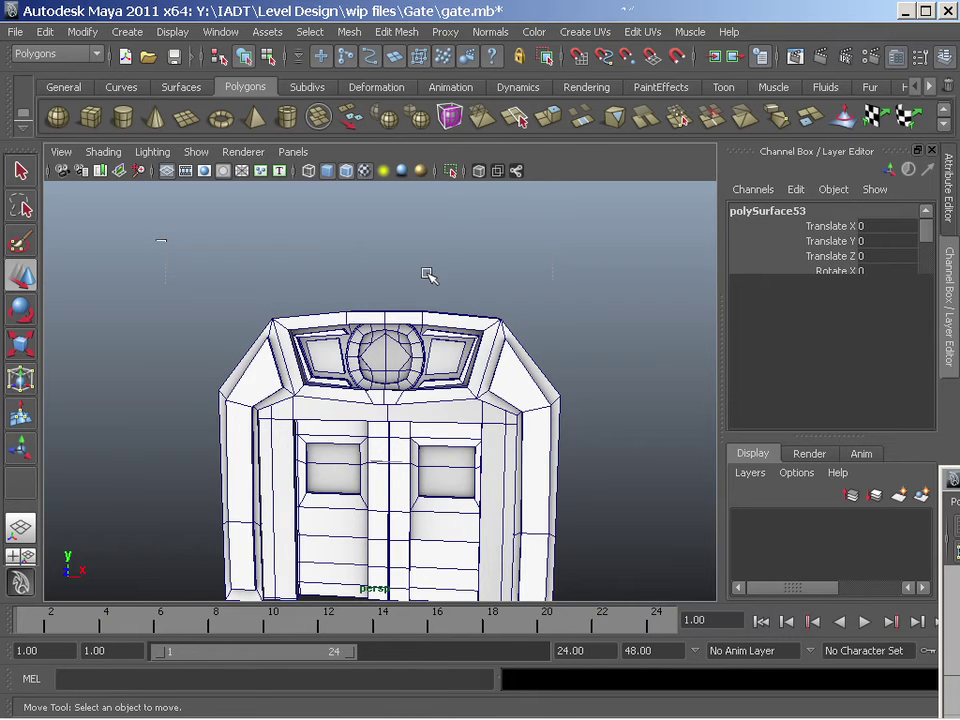
scroll(428, 275, up, 3)
click(525, 368)
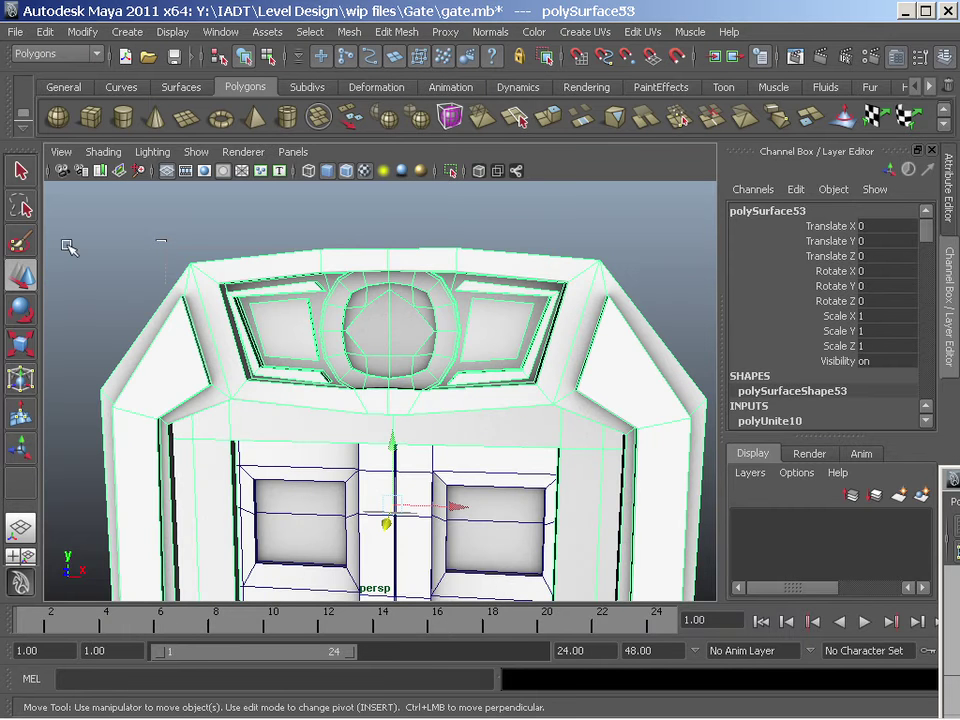
click(91, 677)
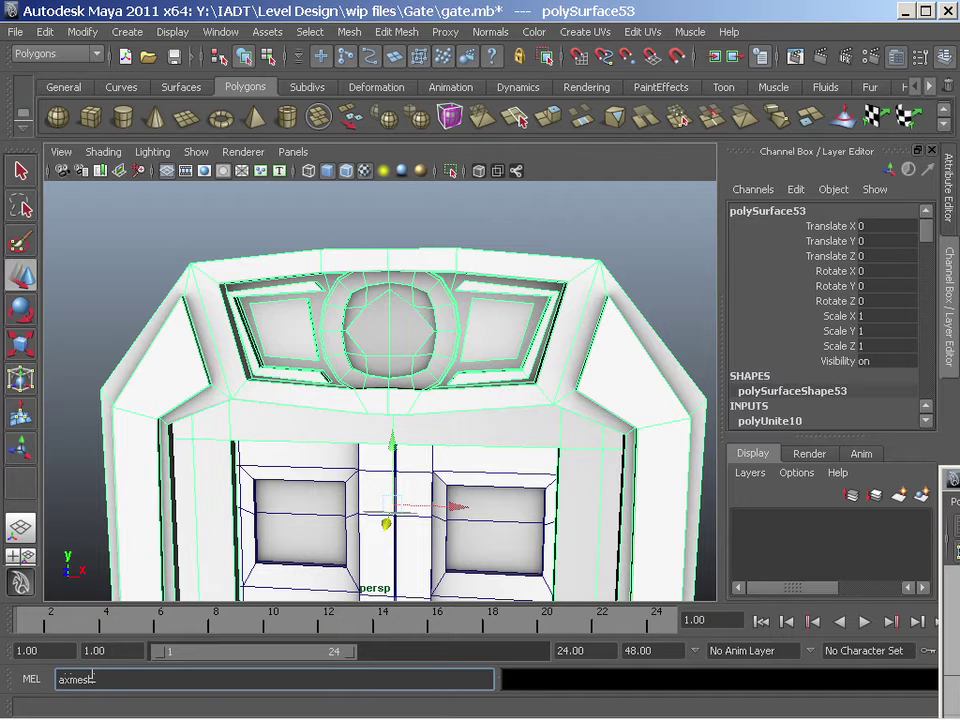
text(axmesh)
key(Return)
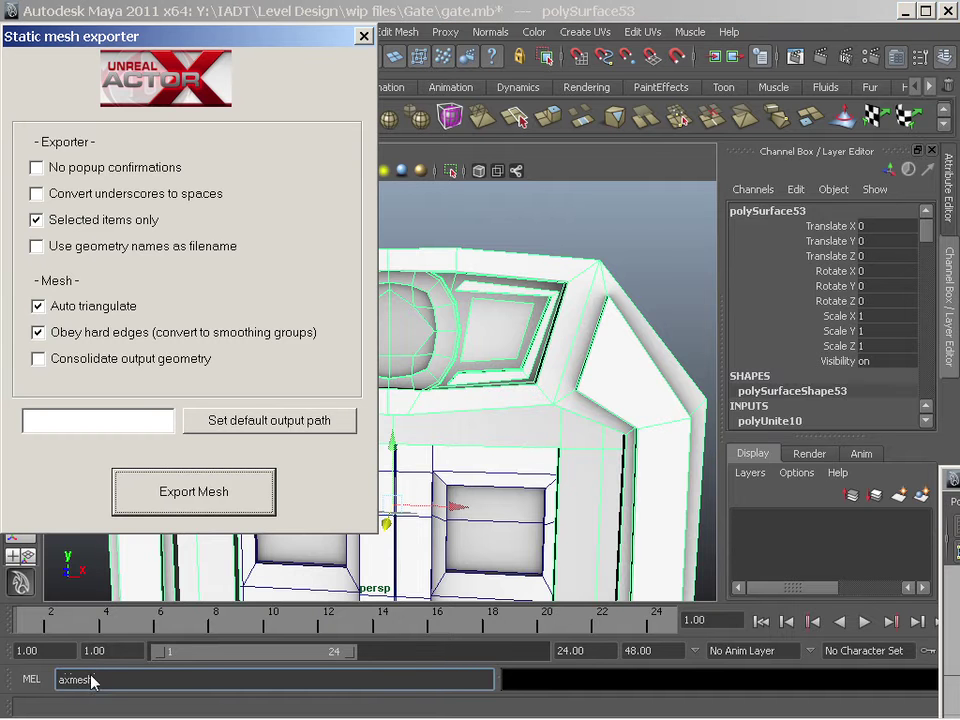
- Export the selected frame over the existing gateFrame ASE file in the Gate folder
click(178, 505)
click(254, 404)
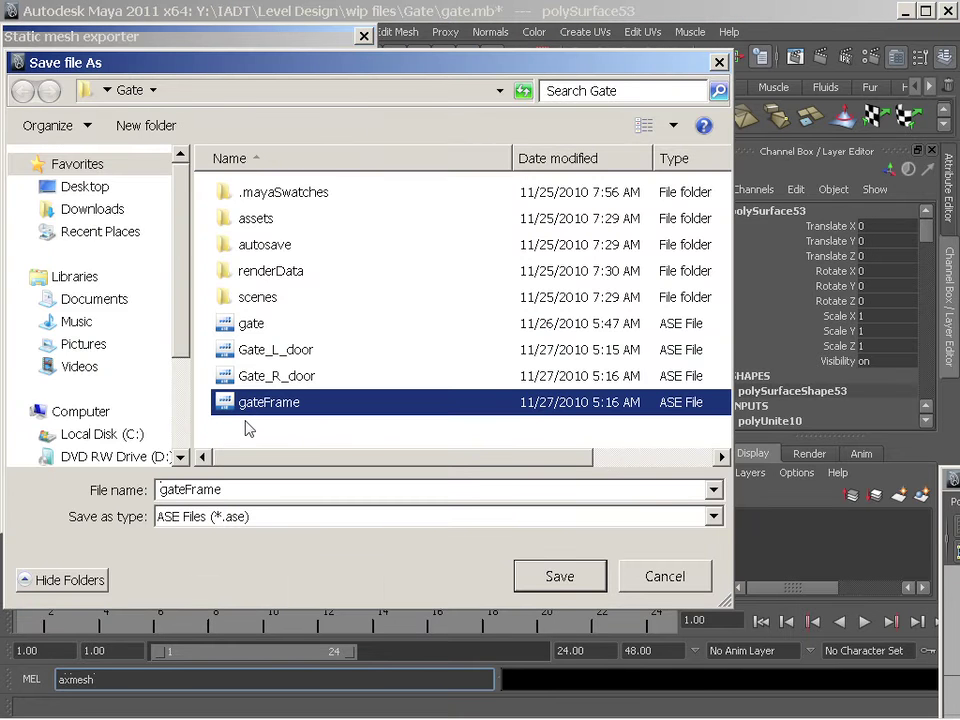
click(561, 578)
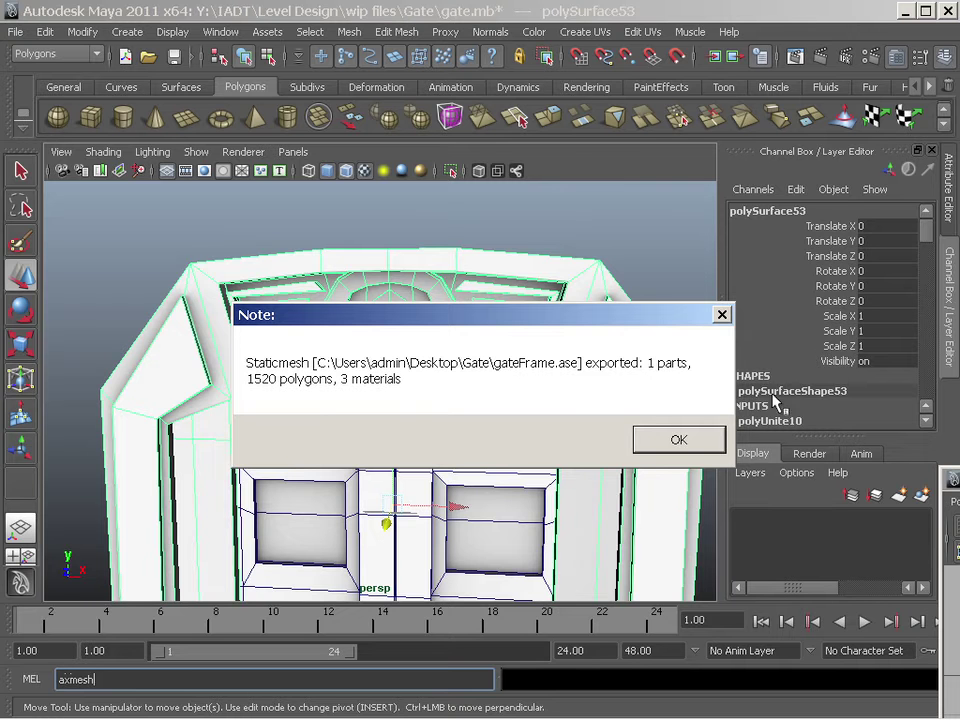
click(706, 441)
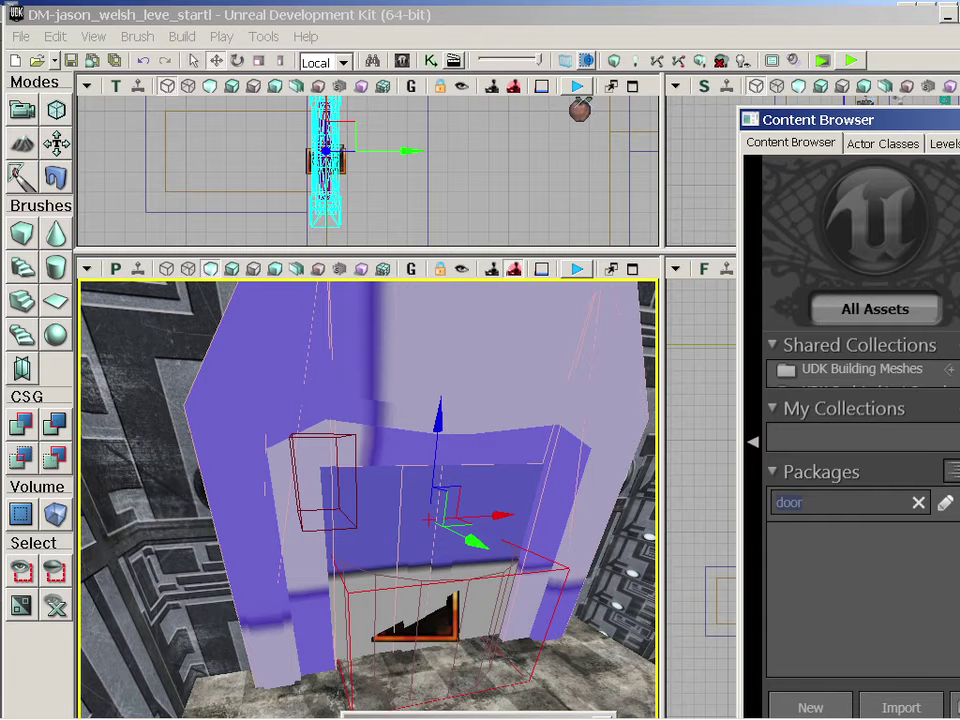
- Switch back to the Unreal Development Kit and show the contents of the creator's own asset package in the Content Browser
drag(897, 125, 417, 67)
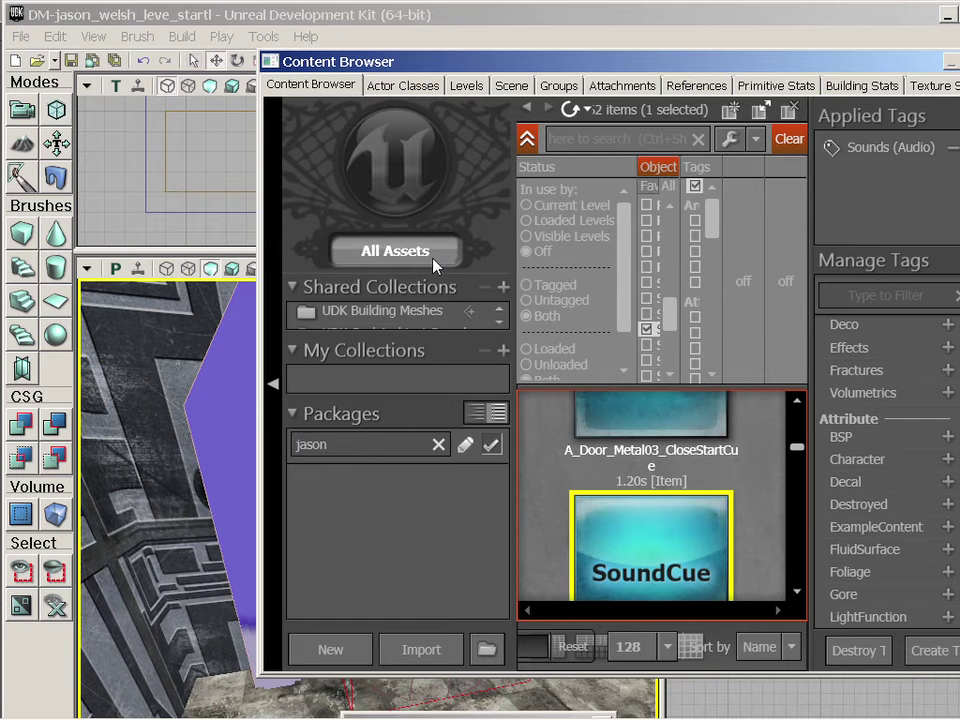
click(491, 444)
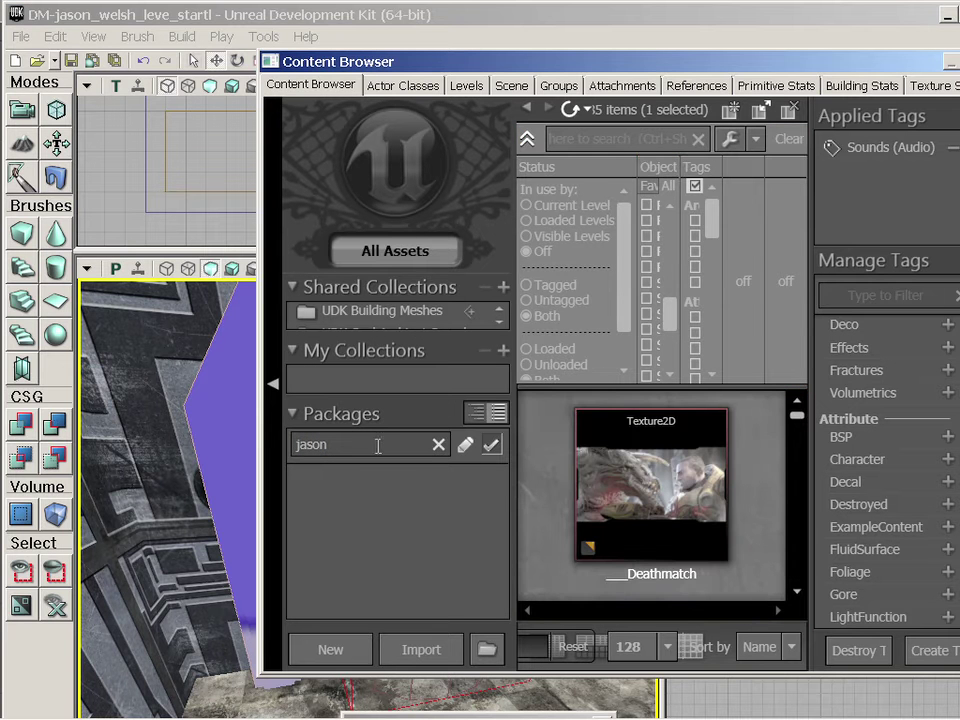
click(491, 446)
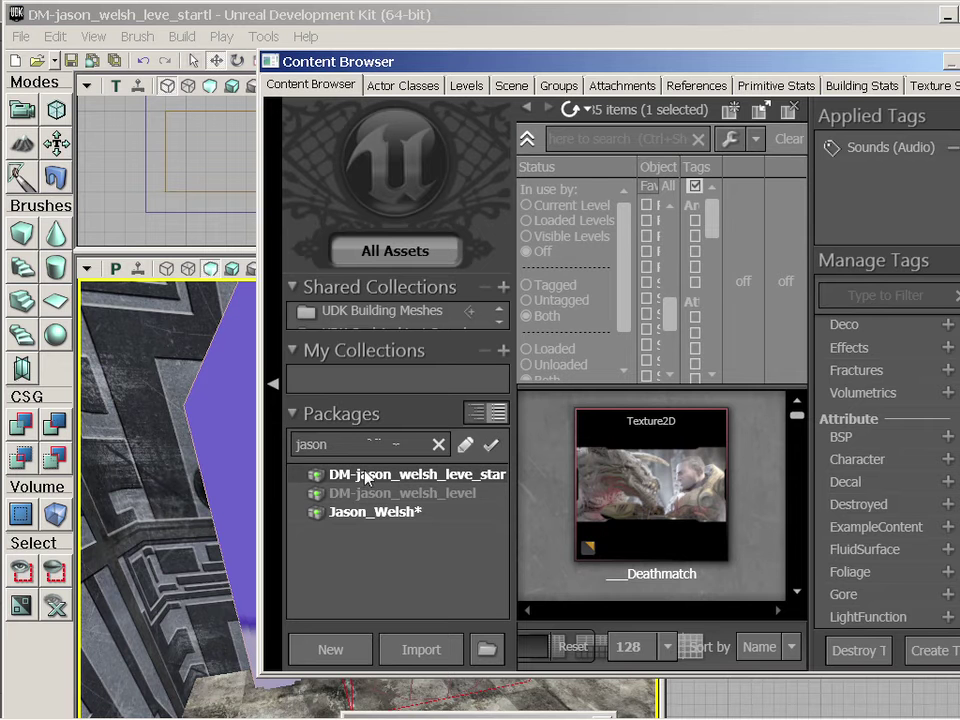
click(355, 511)
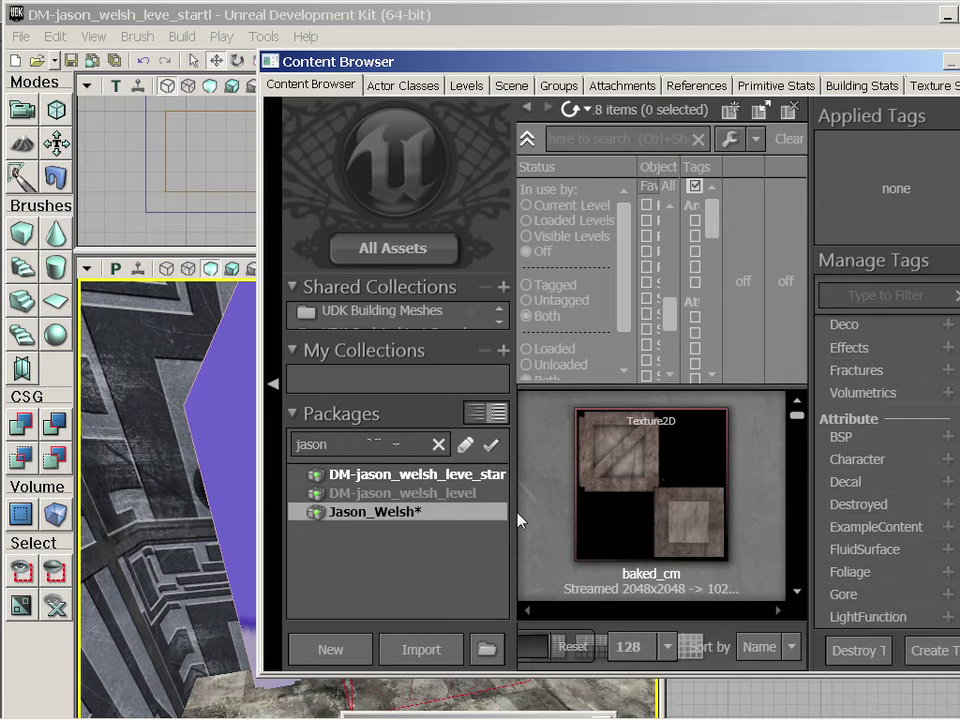
scroll(754, 498, down, 2)
right_click(754, 498)
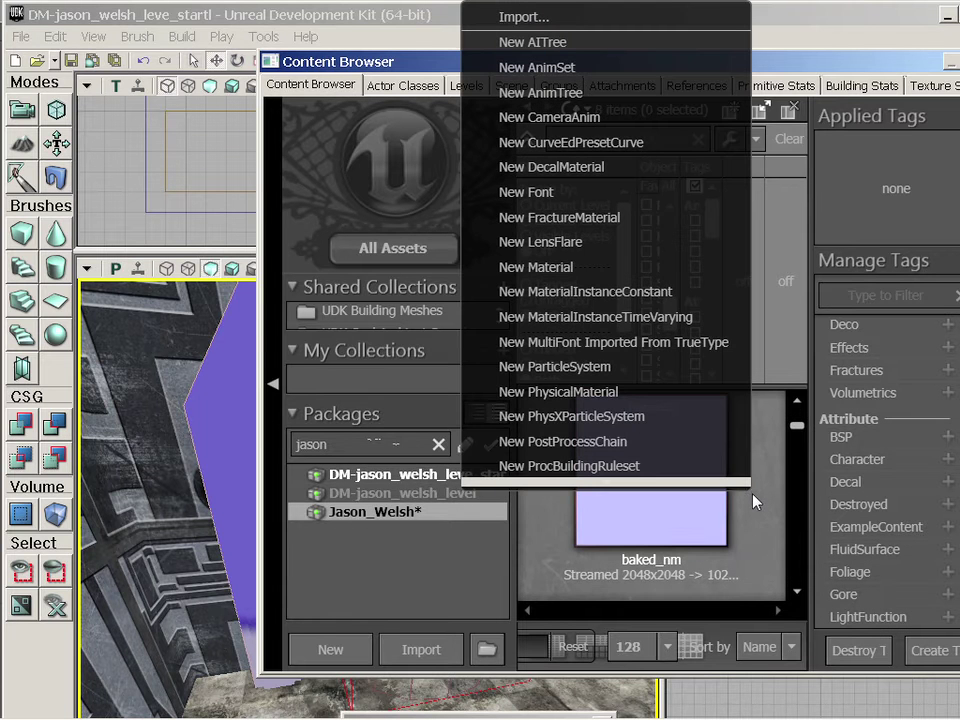
click(524, 586)
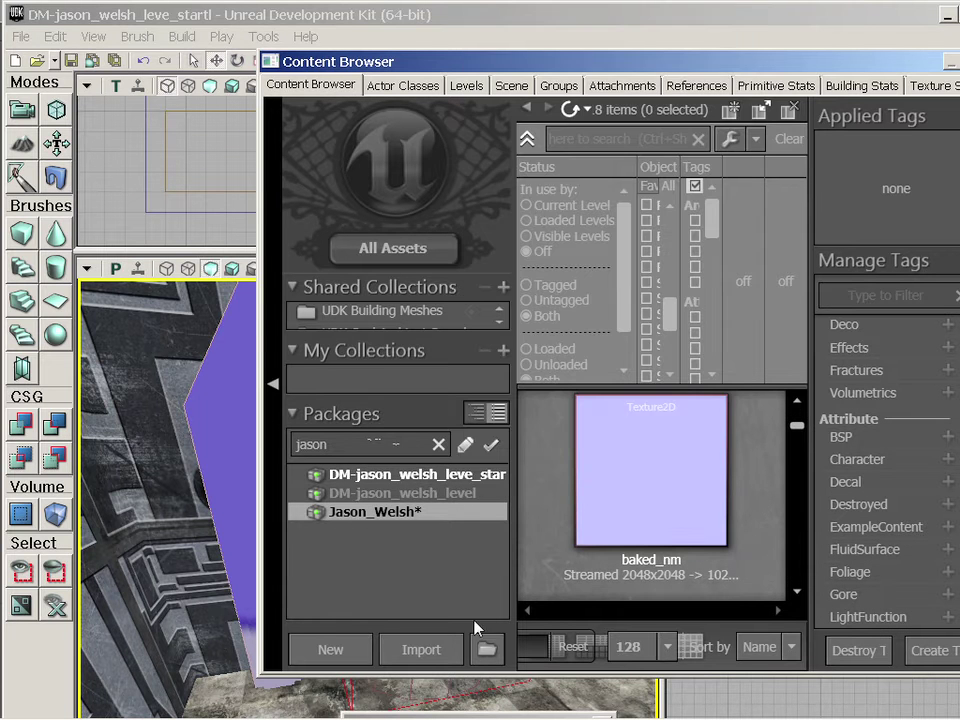
- Import the re-exported gateFrame ASE file into the creator's own package under the name gateFrame
click(421, 650)
click(335, 406)
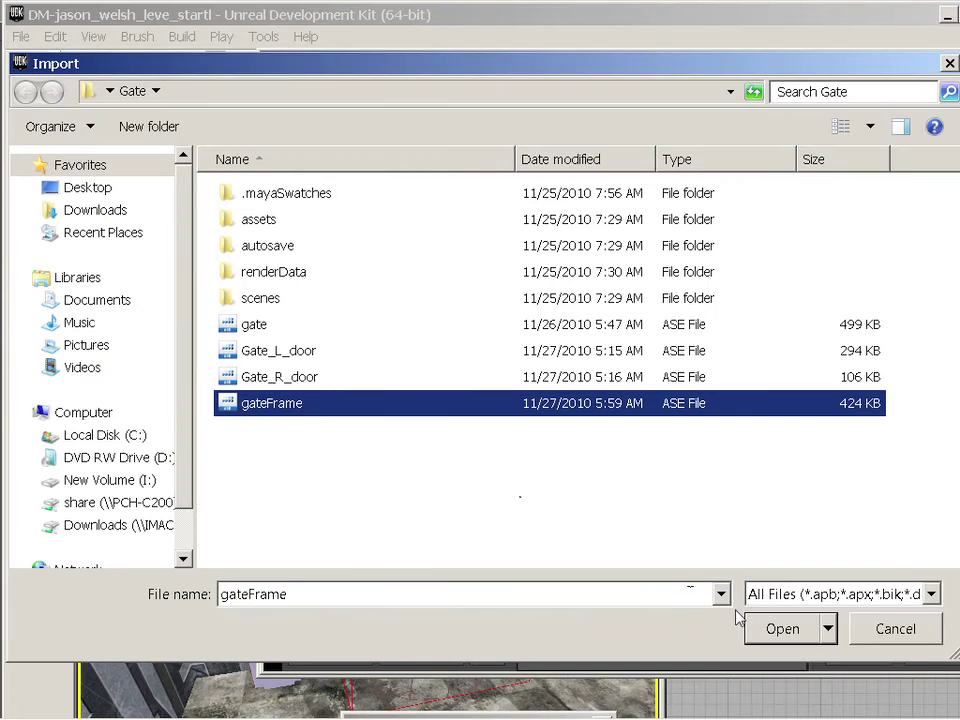
click(762, 628)
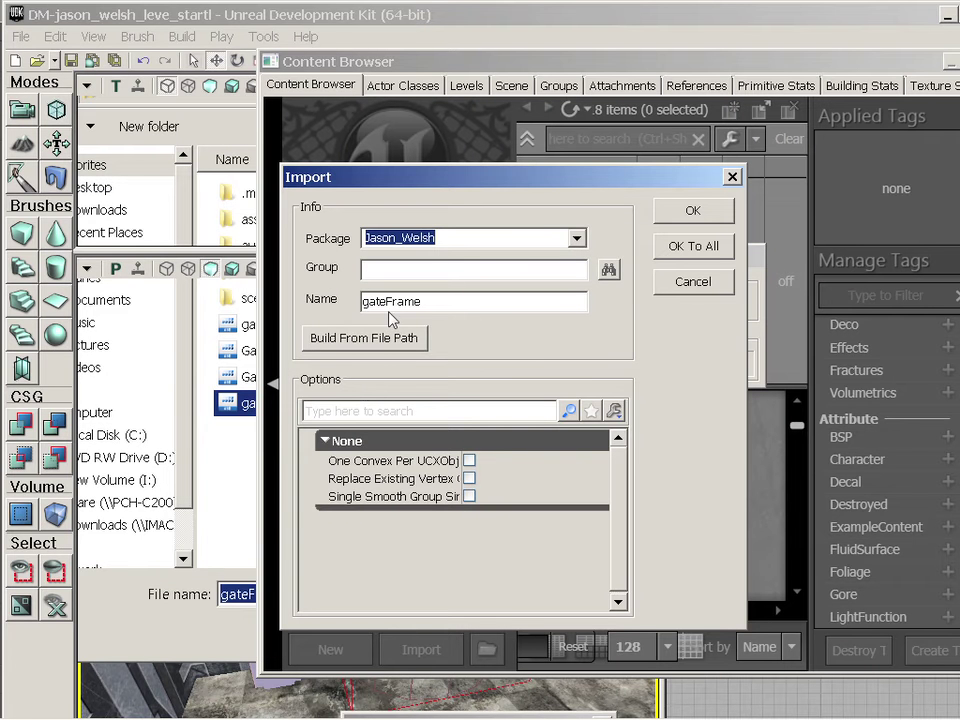
click(694, 212)
click(674, 531)
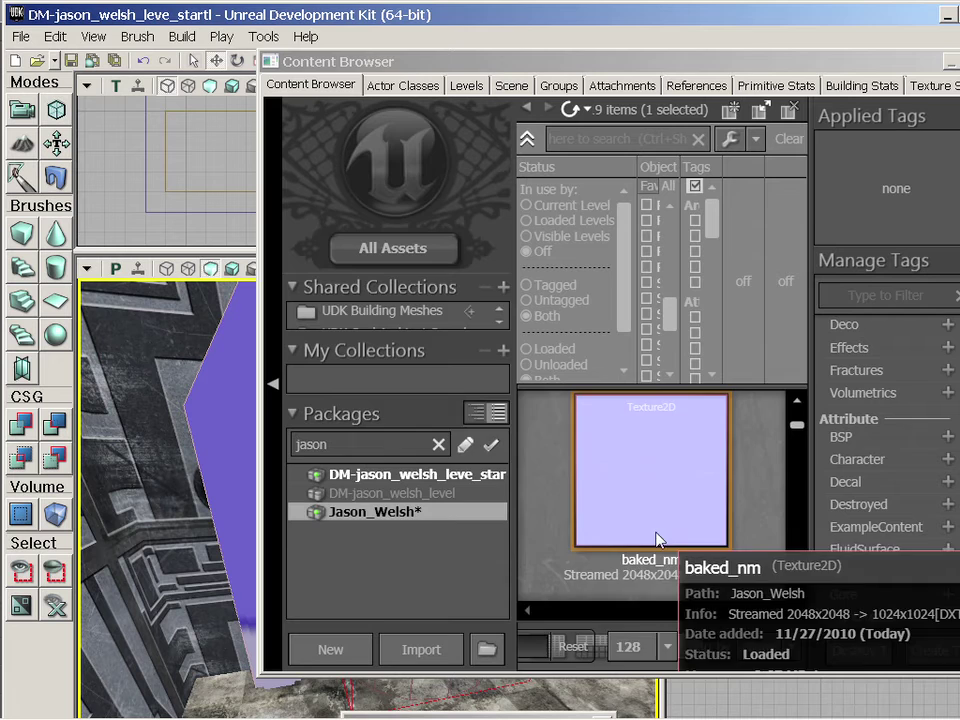
- Uncover the perspective viewport and inspect the upper part of the gate placed in the level
drag(322, 58, 663, 100)
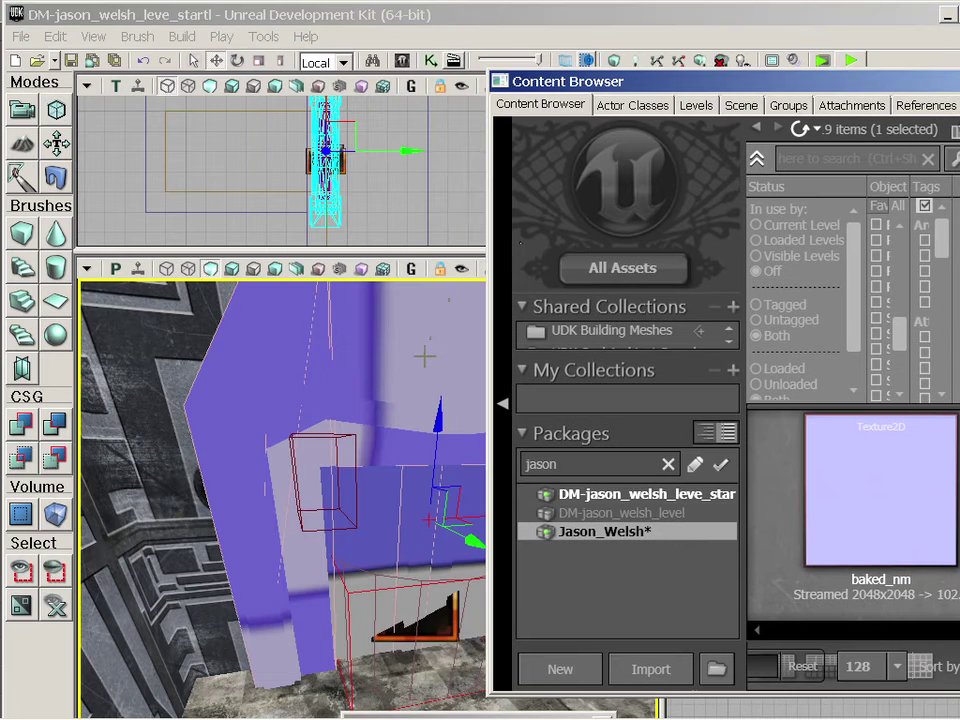
mouse_move(424, 356)
mouse_down()
mouse_move(470, 410)
mouse_move(472, 350)
mouse_move(418, 366)
mouse_up()
drag(165, 400, 190, 460)
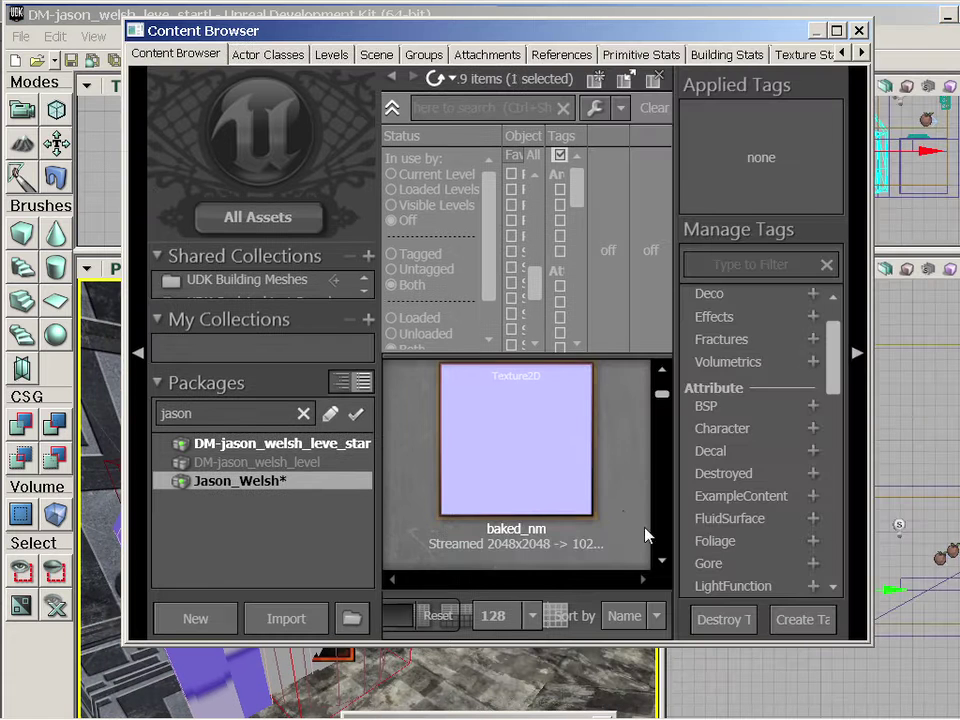
- Locate the newly imported gateFrame static mesh among the package's assets and delete it
click(621, 510)
scroll(621, 510, down, 8)
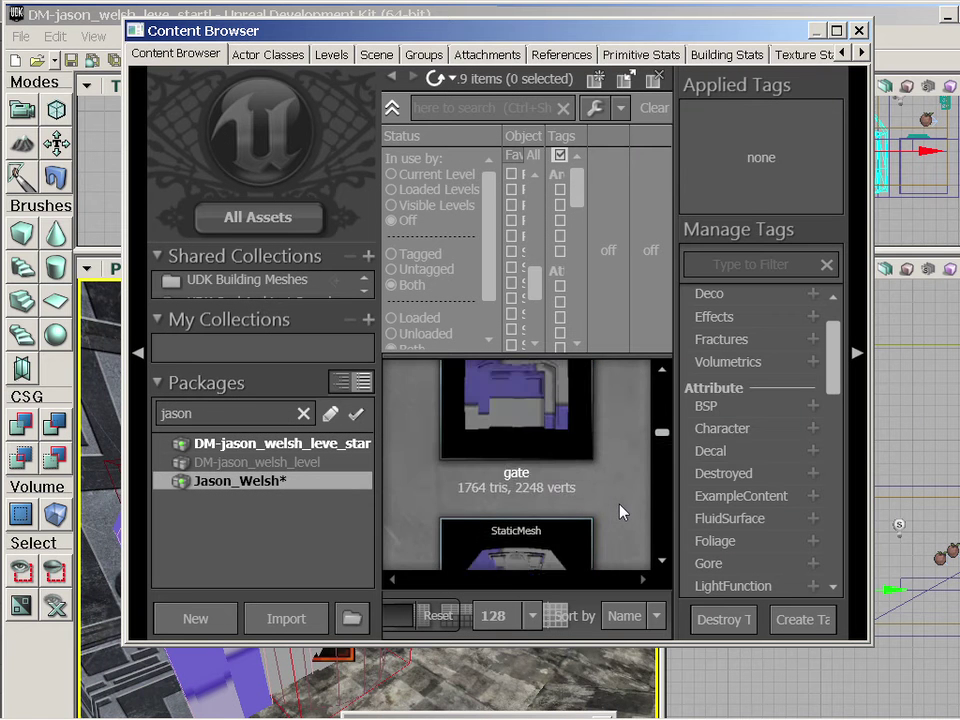
scroll(621, 510, down, 3)
scroll(621, 512, down, 2)
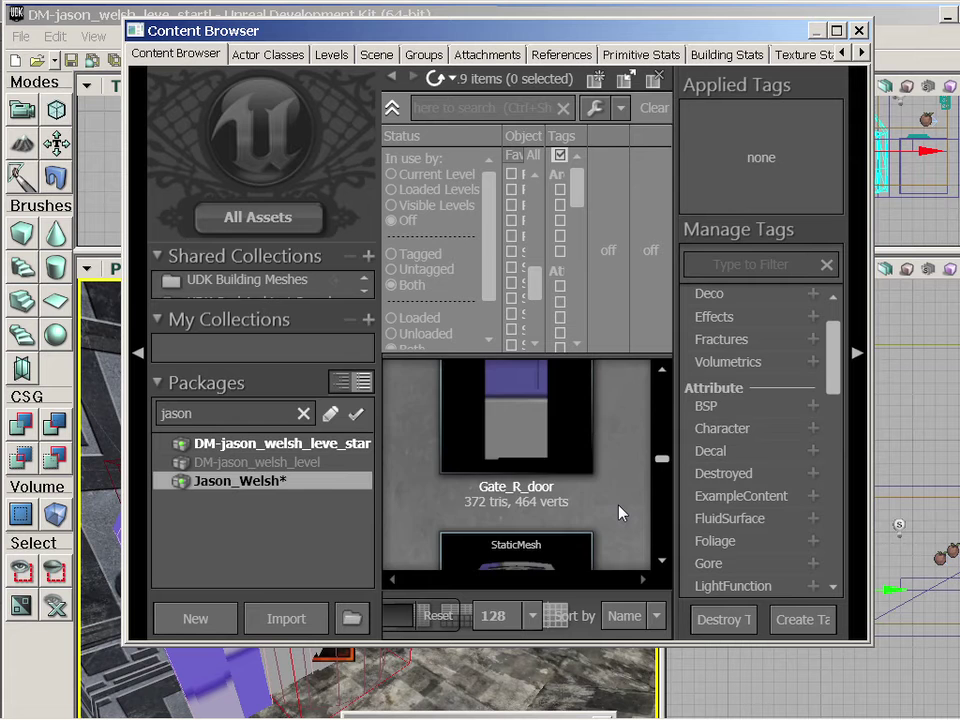
scroll(621, 512, up, 2)
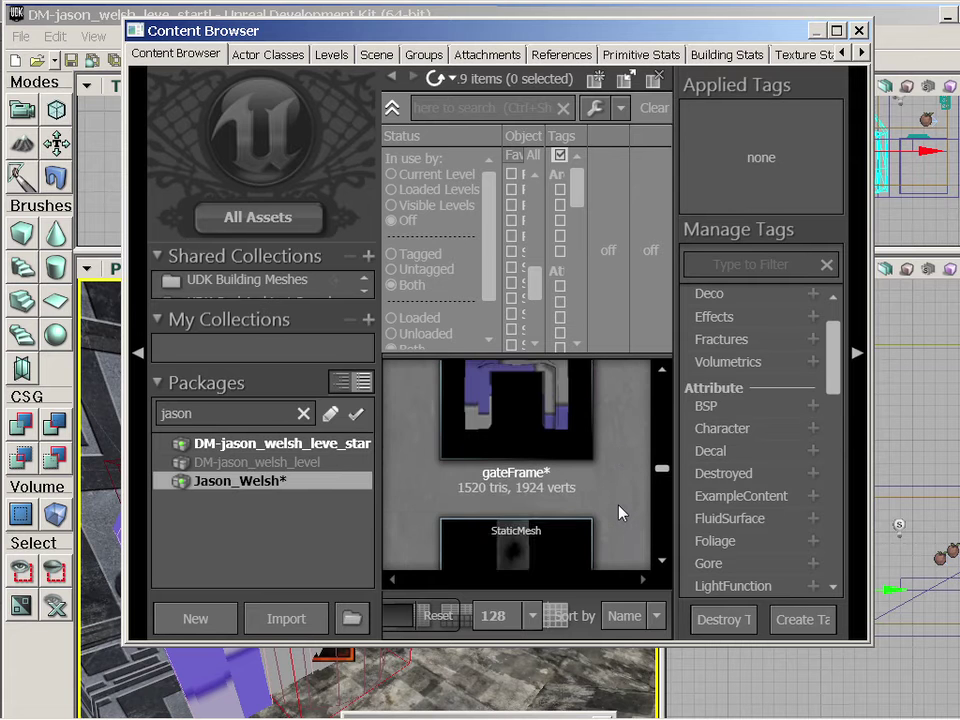
scroll(621, 512, up, 2)
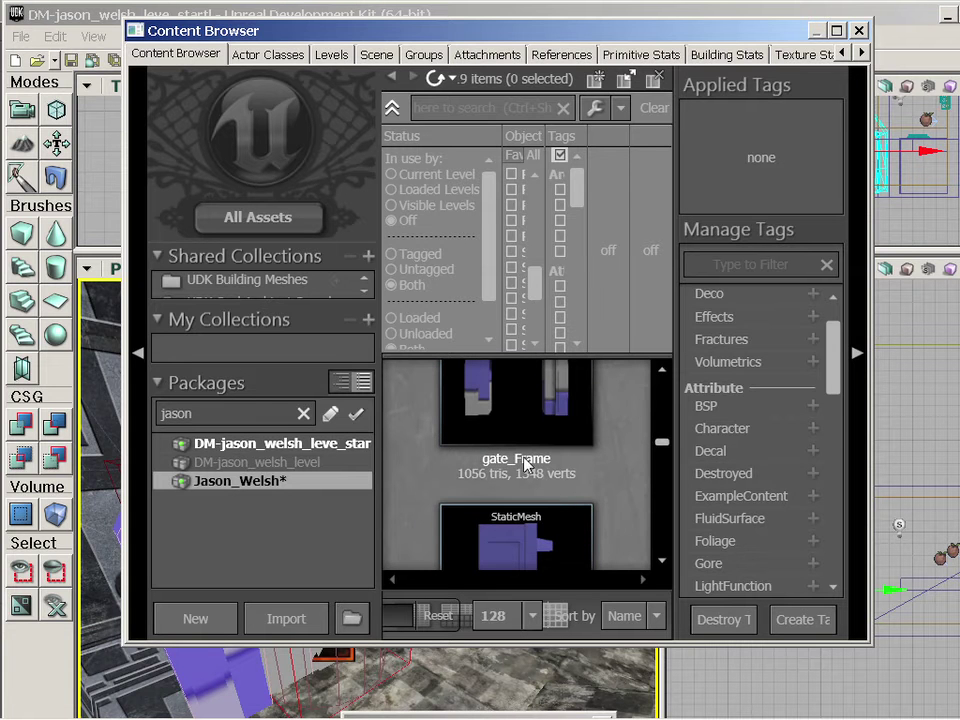
scroll(604, 486, down, 4)
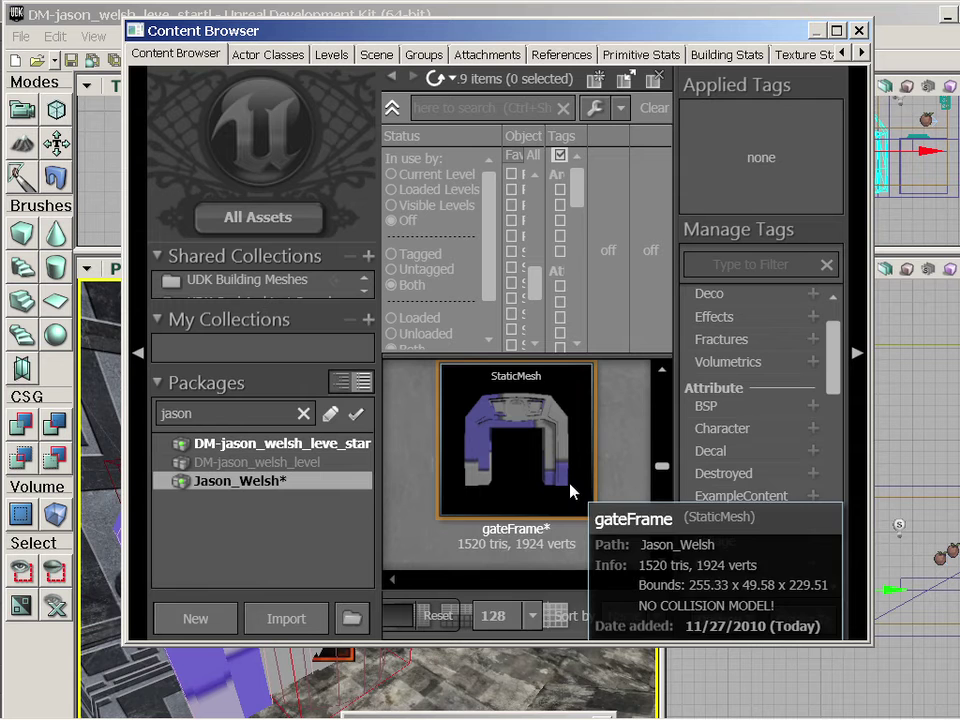
click(533, 502)
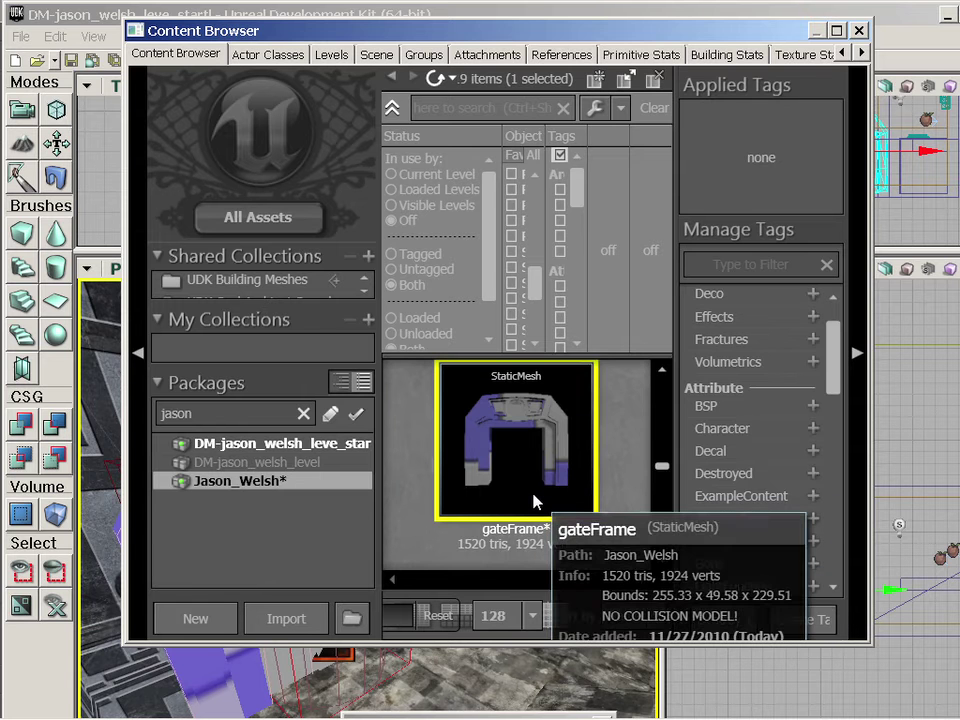
right_click(533, 502)
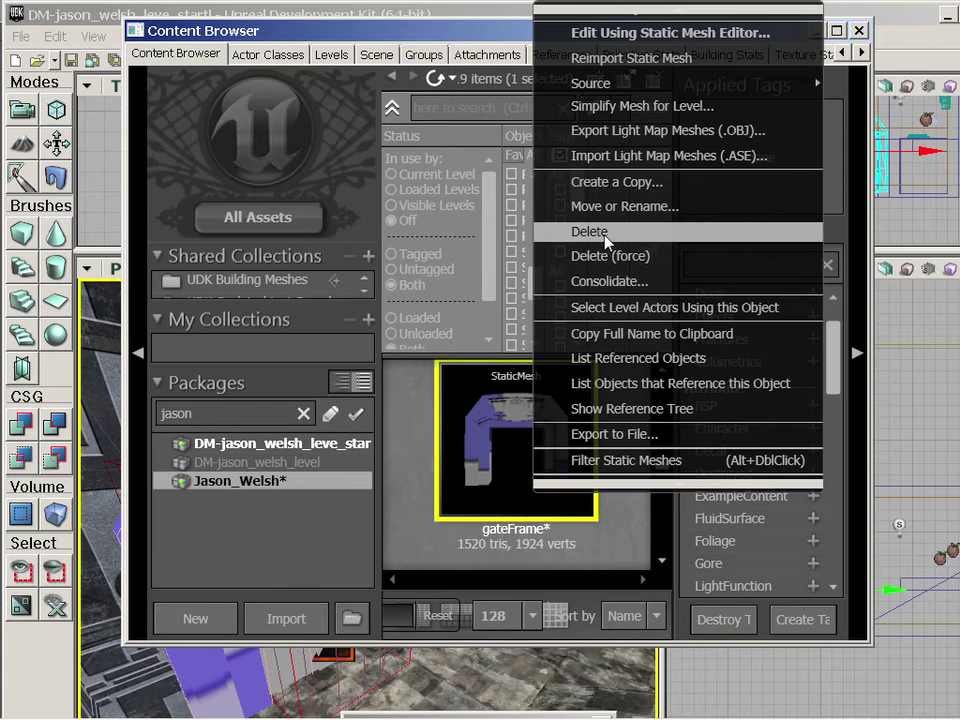
click(603, 233)
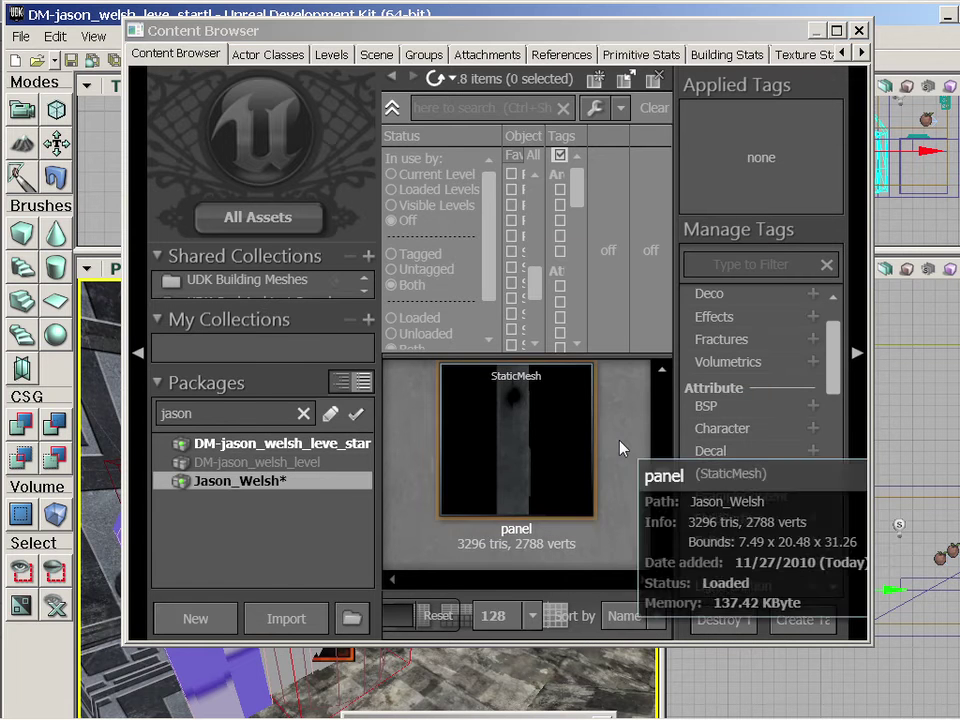
- Import the gateFrame ASE file into the package under the name gate_Frame, overwriting the existing static mesh
click(278, 619)
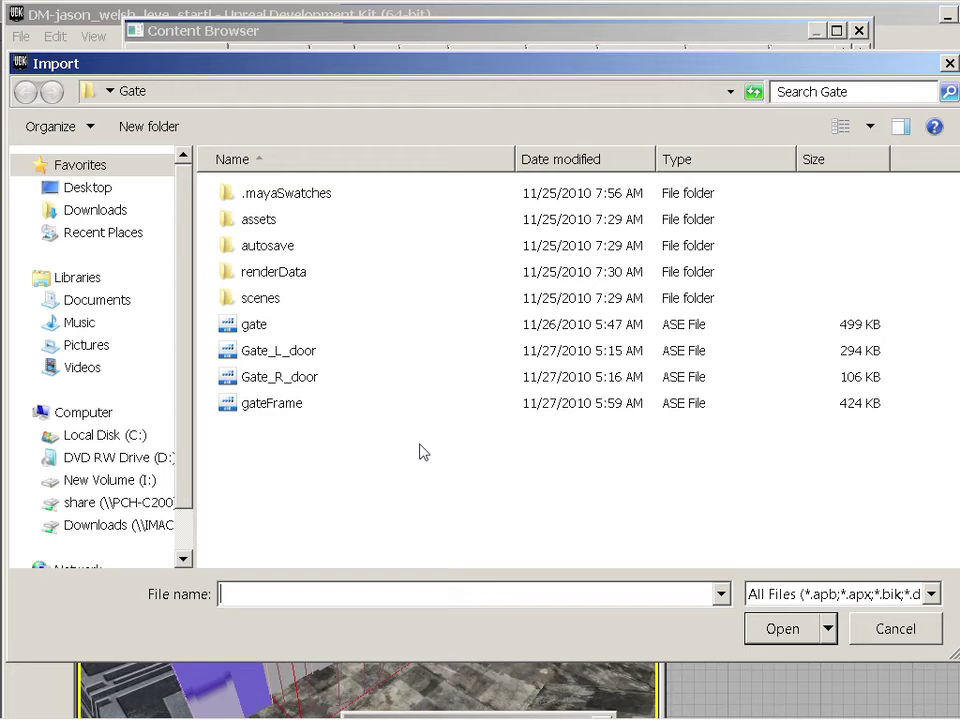
click(318, 403)
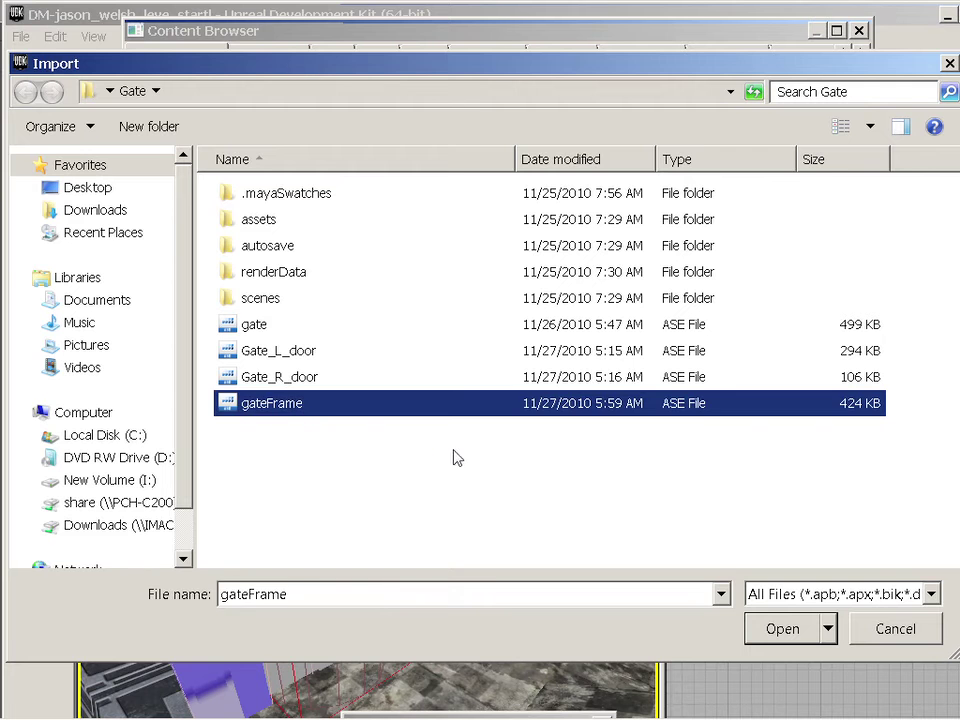
click(765, 628)
click(387, 301)
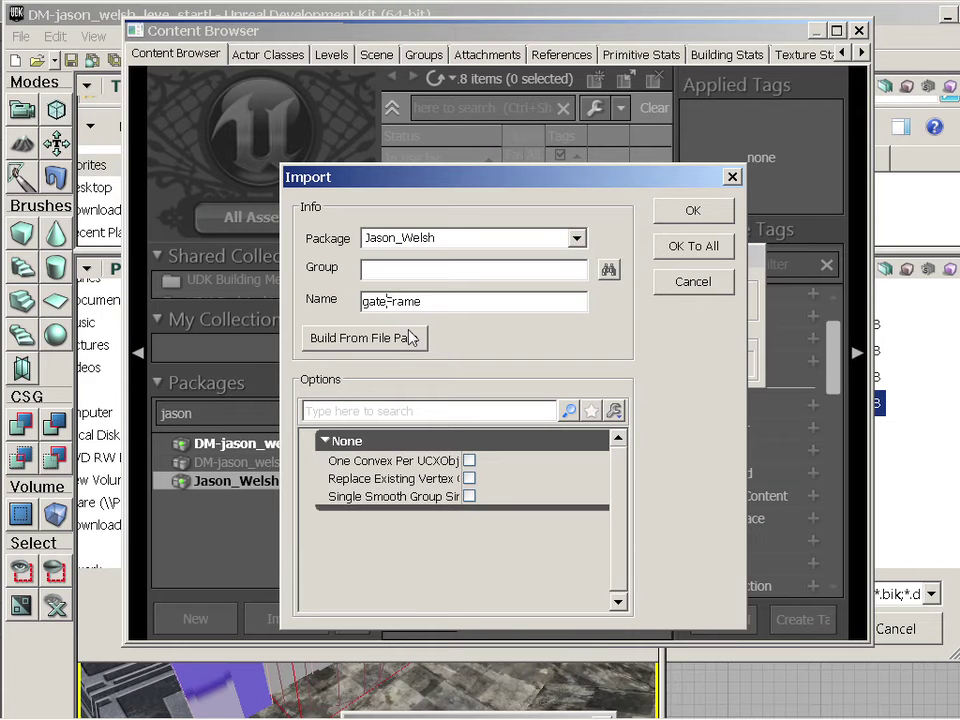
text(_)
click(711, 211)
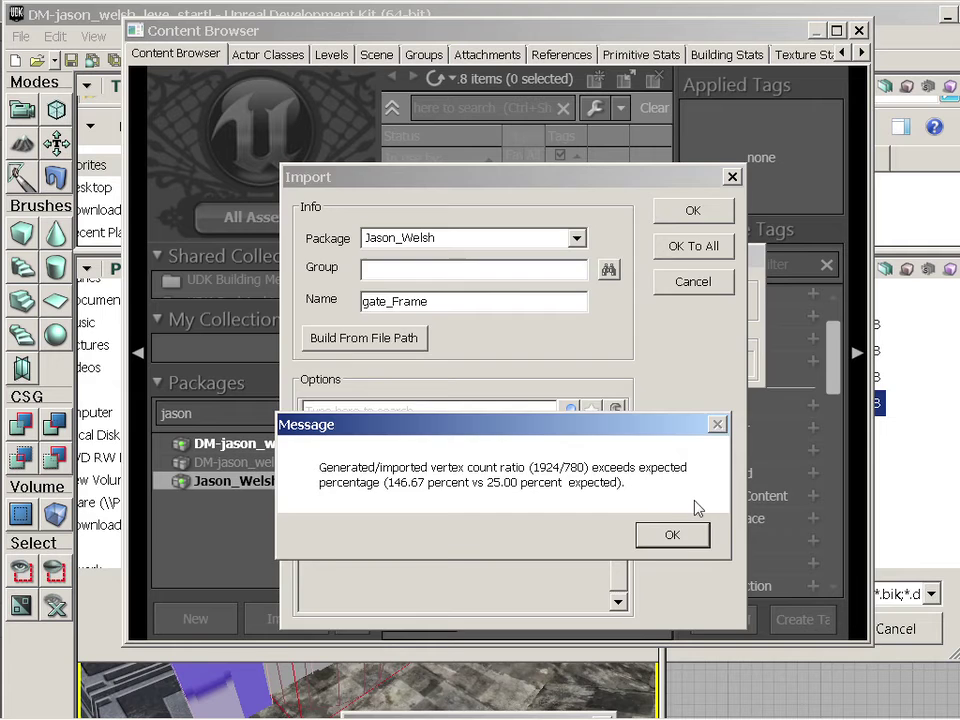
click(672, 533)
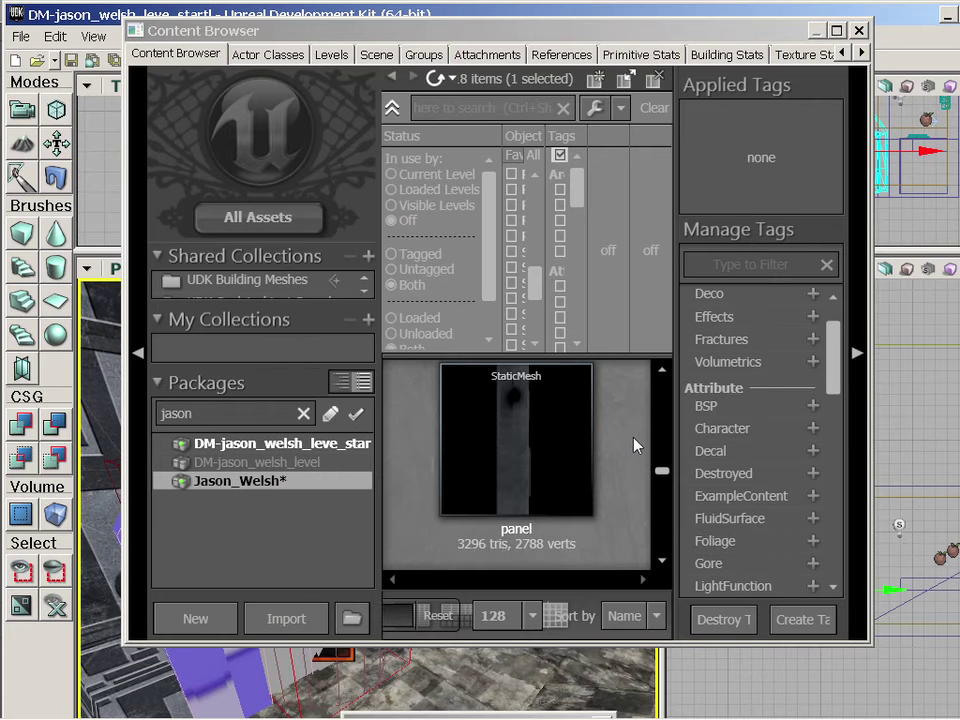
- Check the updated gate_Frame mesh in the package and inspect the ornament area of the placed gate in the perspective viewport
scroll(630, 445, up, 3)
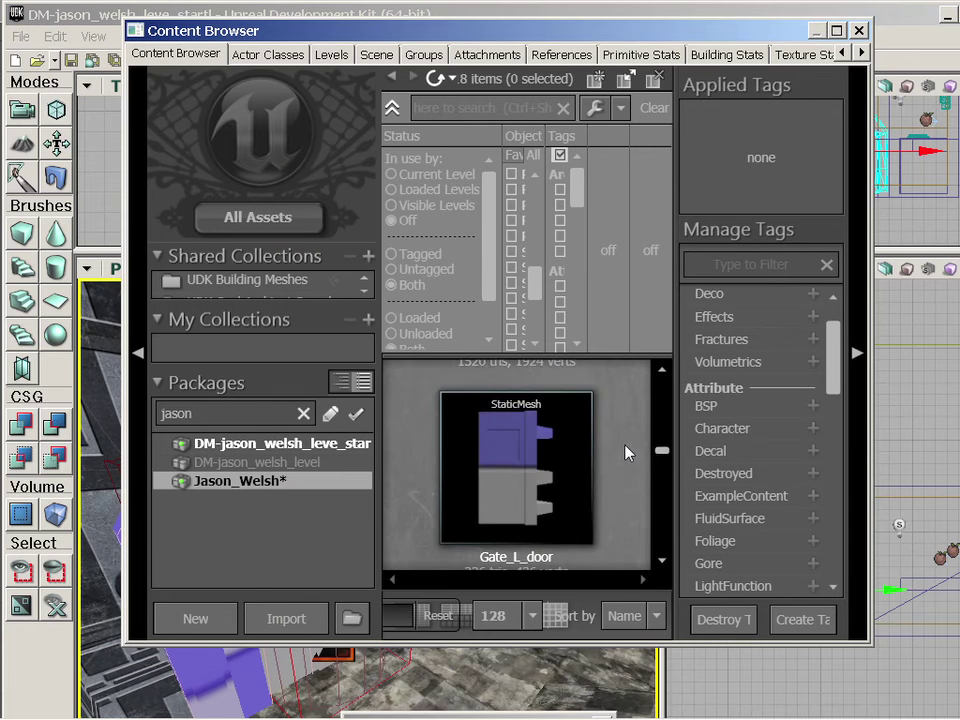
scroll(615, 454, up, 2)
scroll(613, 454, down, 3)
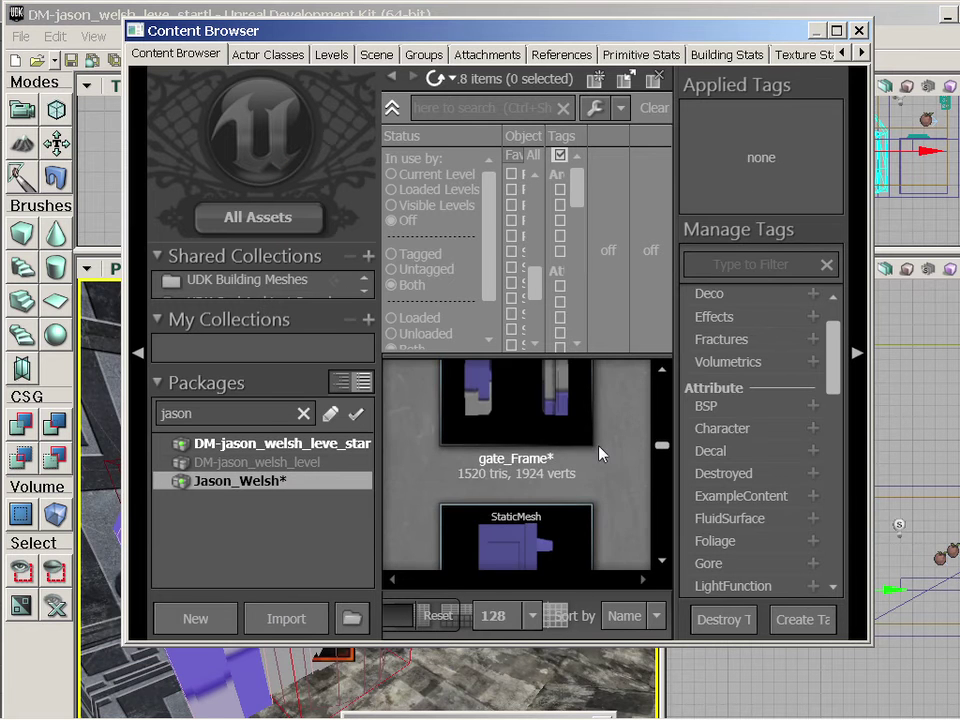
scroll(592, 453, up, 2)
scroll(591, 452, down, 1)
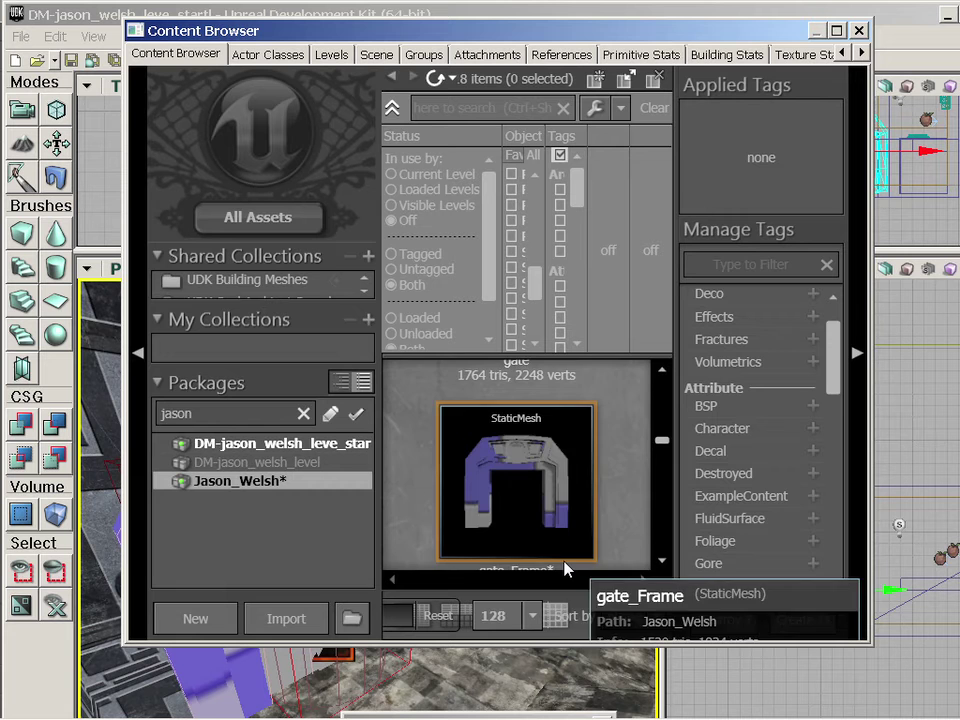
scroll(547, 528, down, 1)
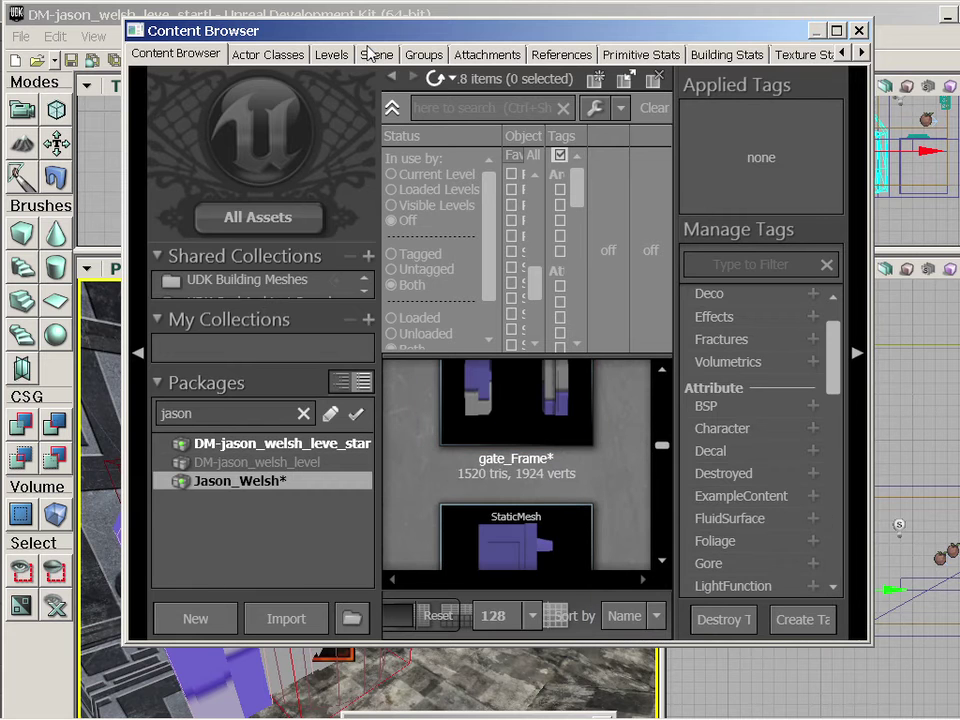
drag(276, 36, 598, 72)
drag(374, 418, 336, 362)
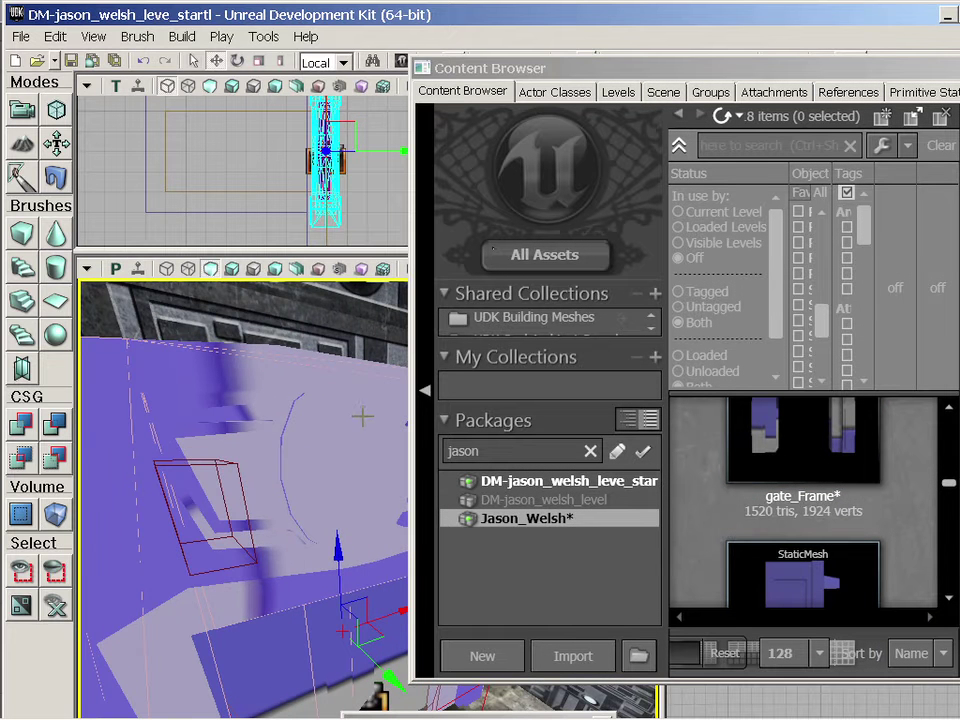
- Run a full build of the level and dismiss the Map Check and lighting build reports
click(183, 37)
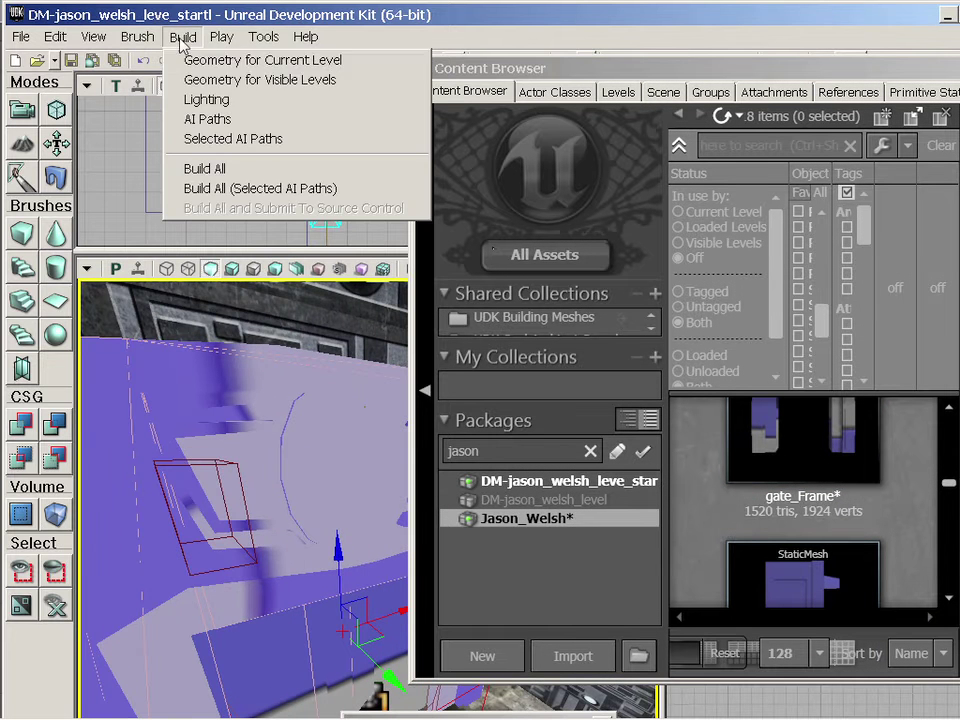
click(195, 168)
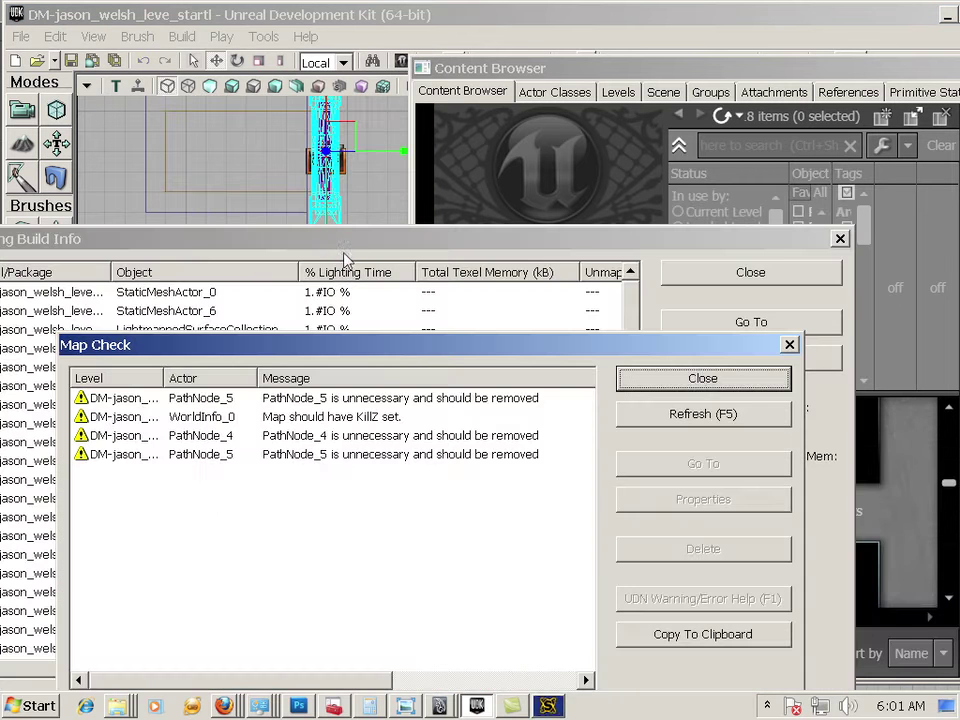
click(720, 382)
click(799, 274)
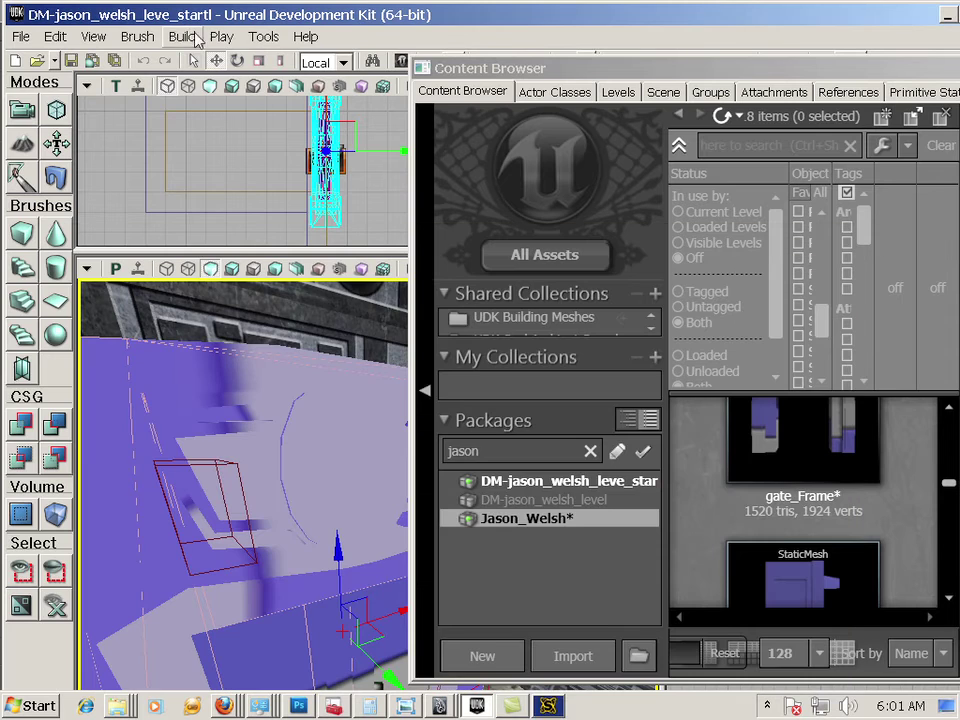
- Play the level in the editor and walk up to the gate to examine the ornament above its doors
click(182, 37)
click(242, 28)
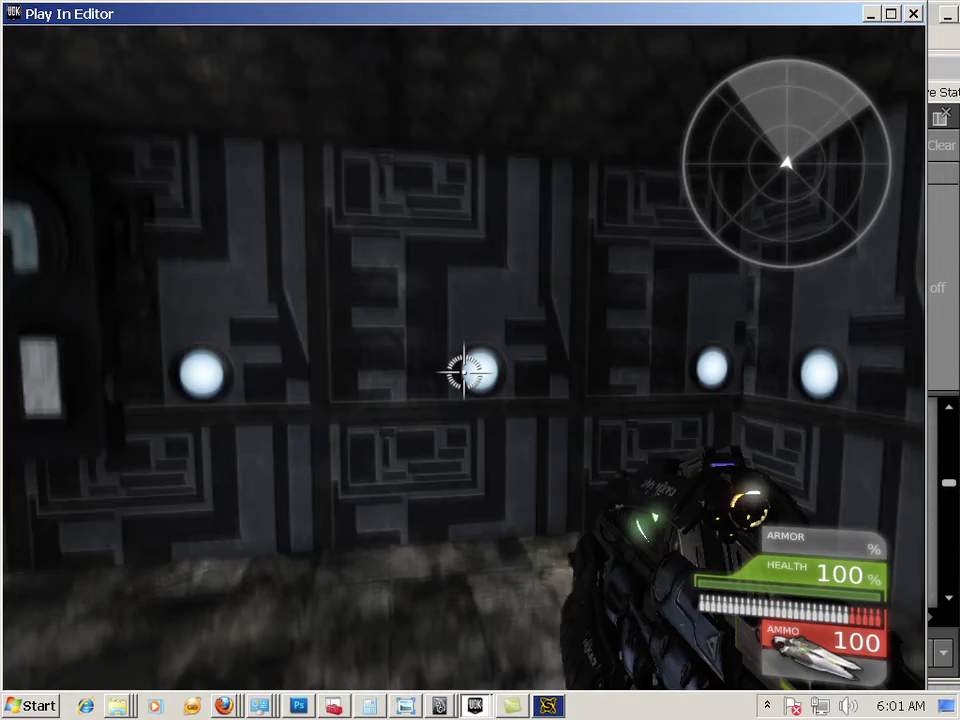
key(w)
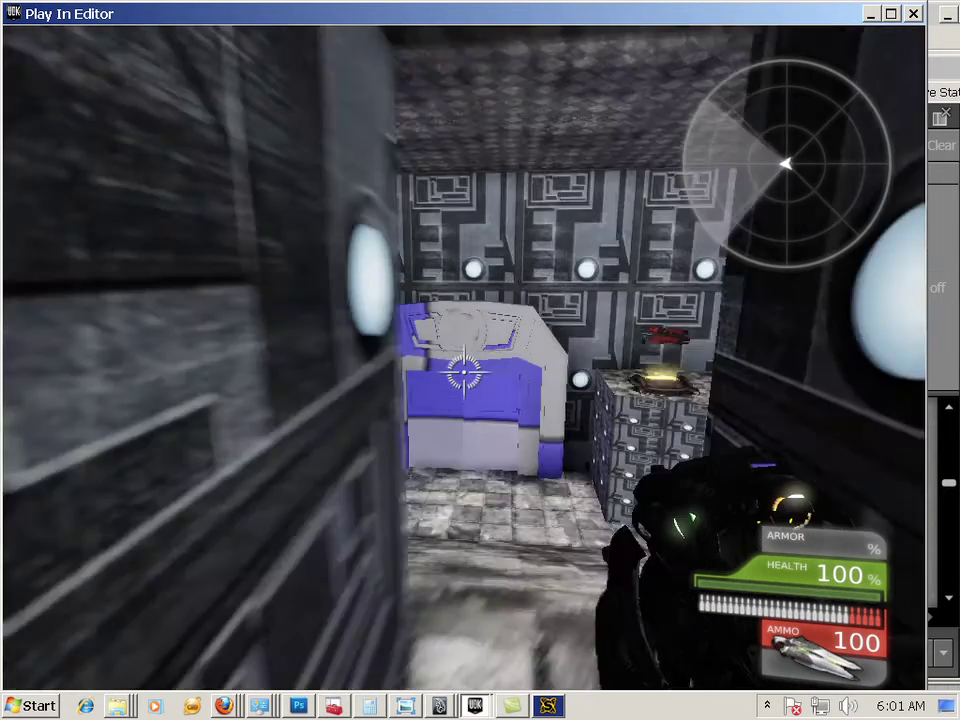
key(w)
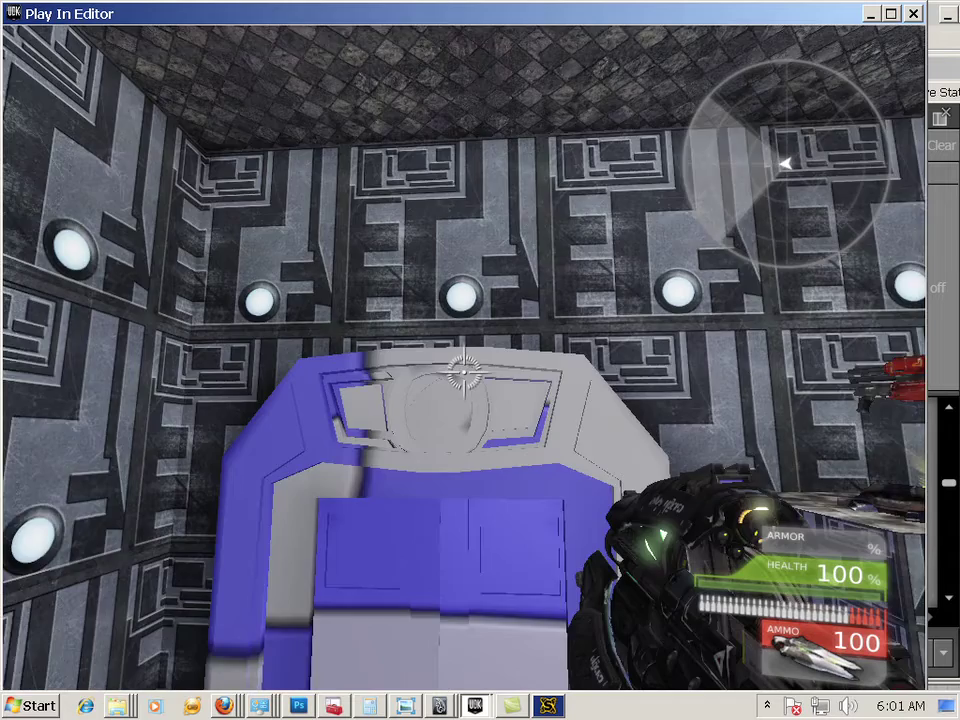
key(w)
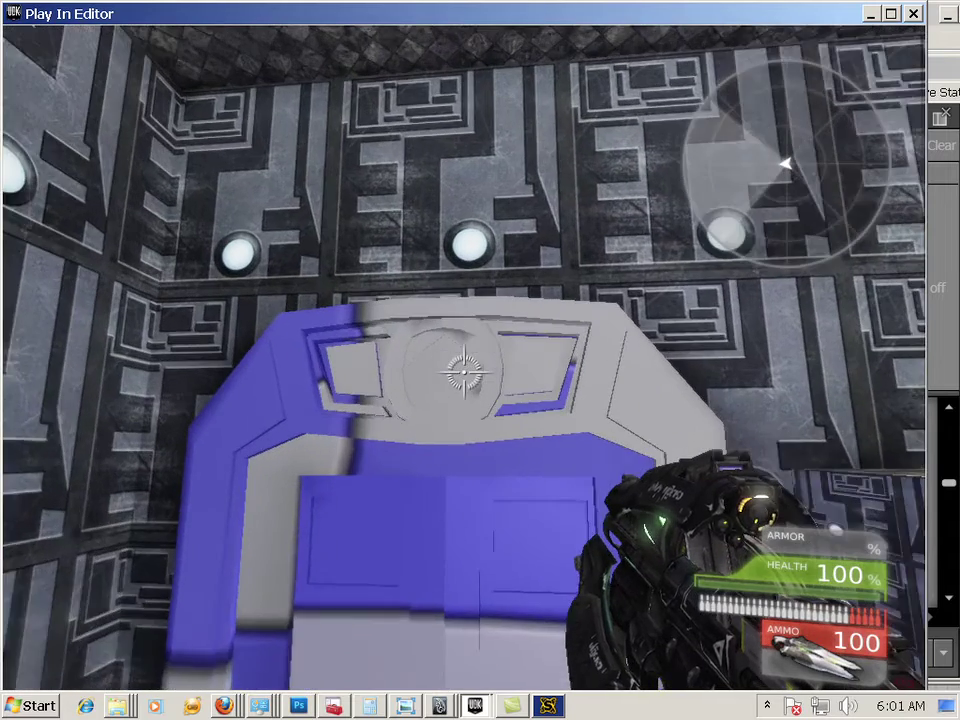
key(w)
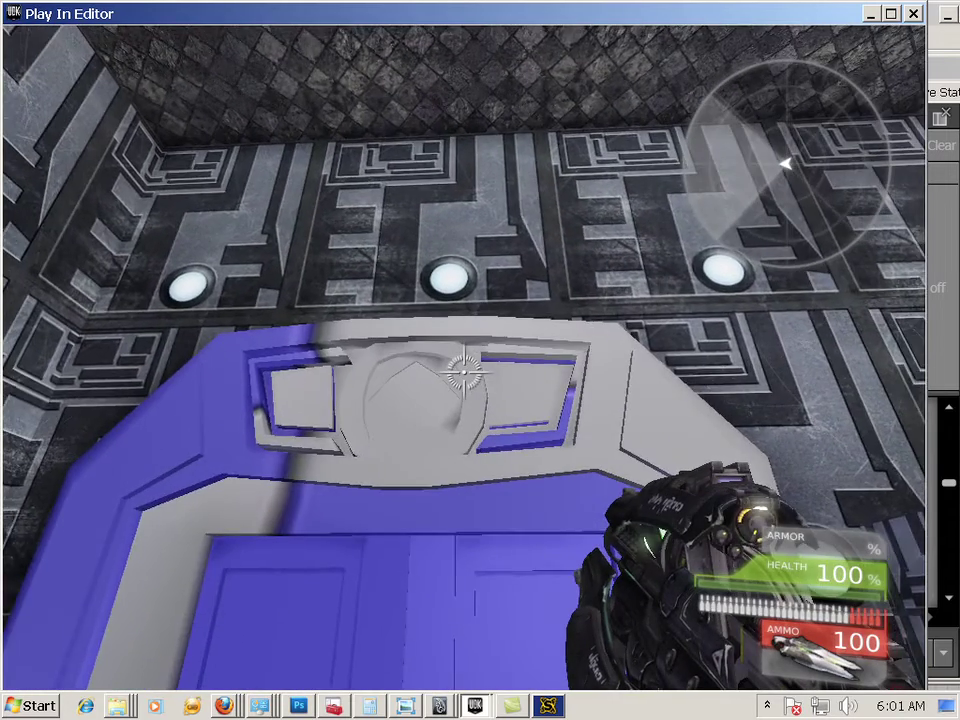
- Walk back through the room, ramp and corridor to view the gate from other sides
key(s)
key(s)
key(w)
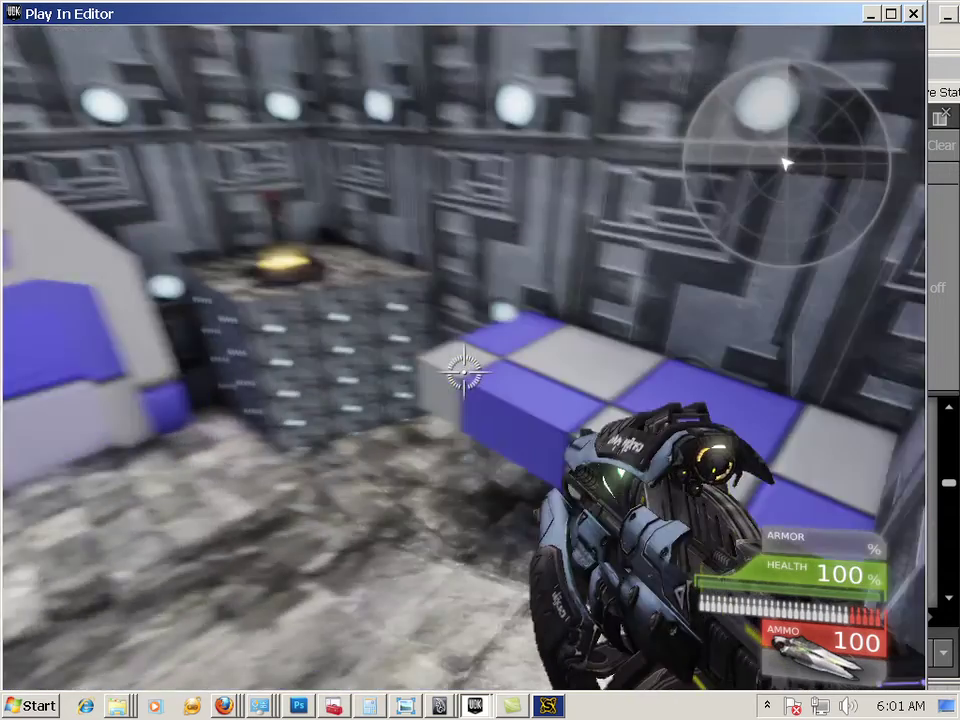
key(w)
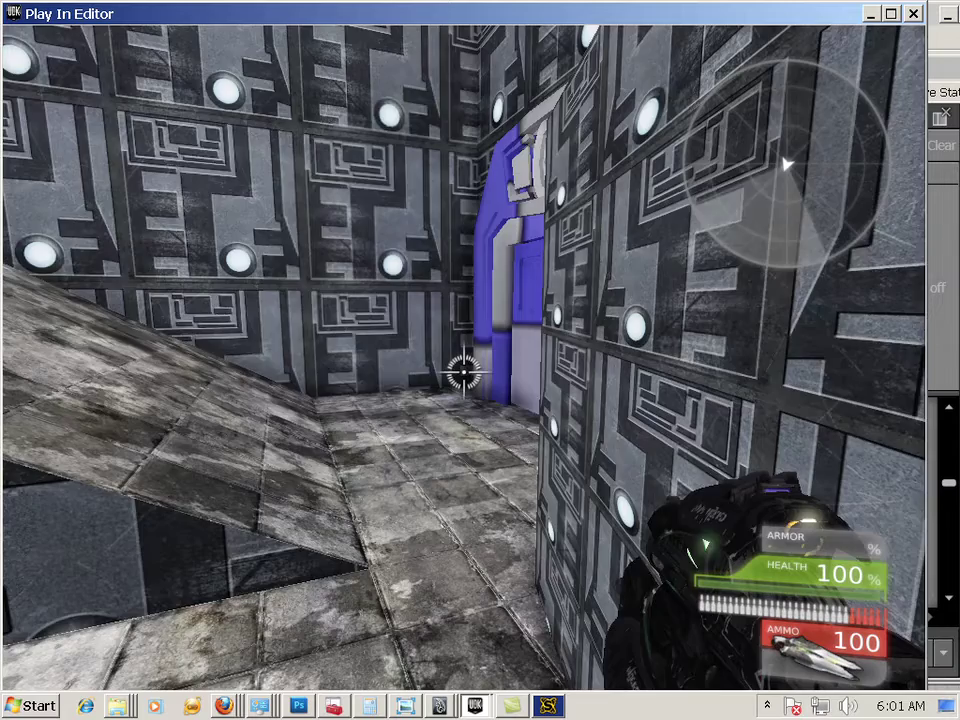
key(w)
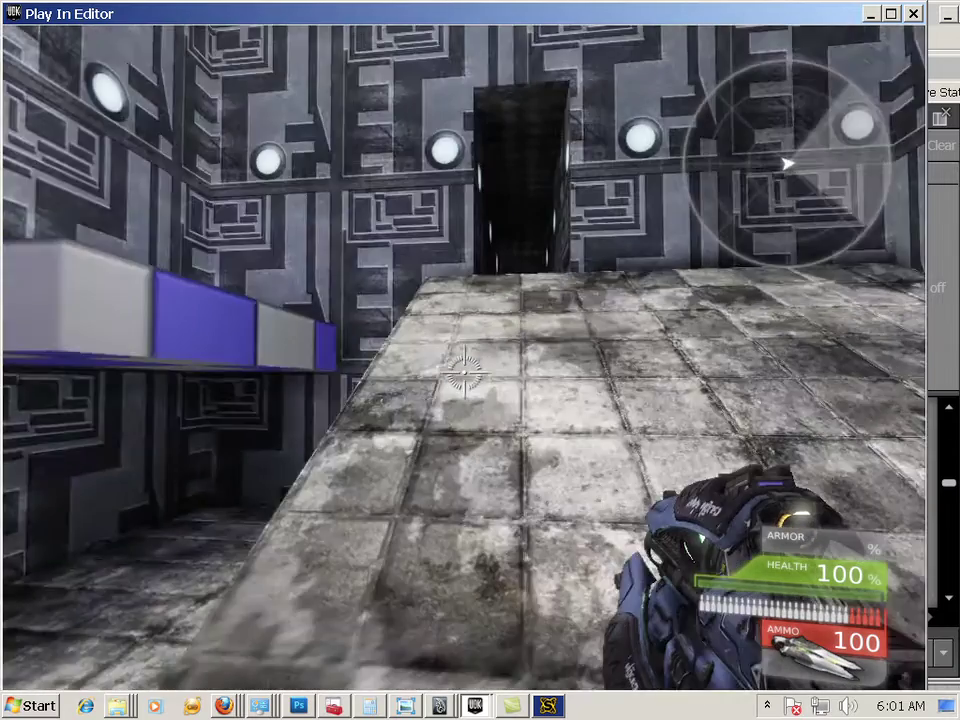
key(w)
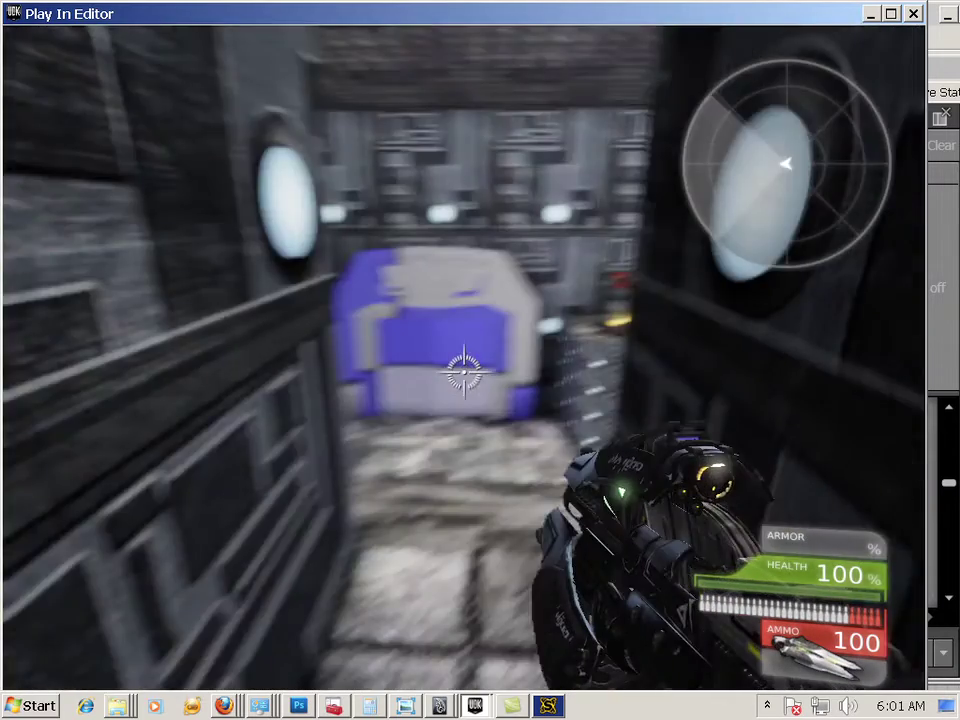
- Walk to the weapon pedestal beside the gate, jump up to collect the weapon, and end the play session
key(w)
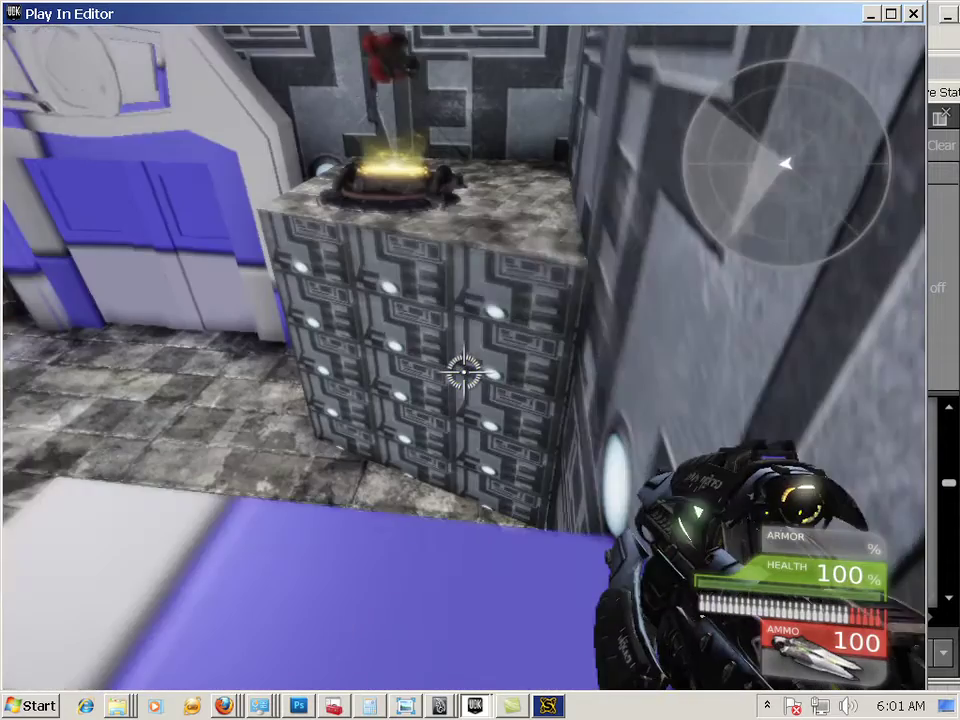
key(w)
key(space)
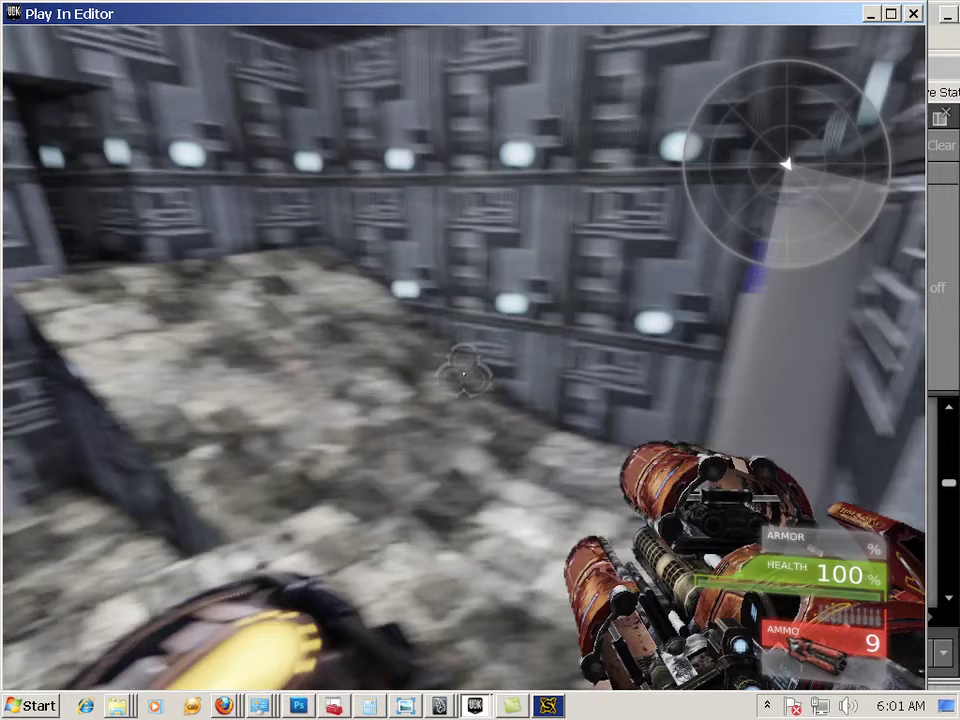
key(Escape)
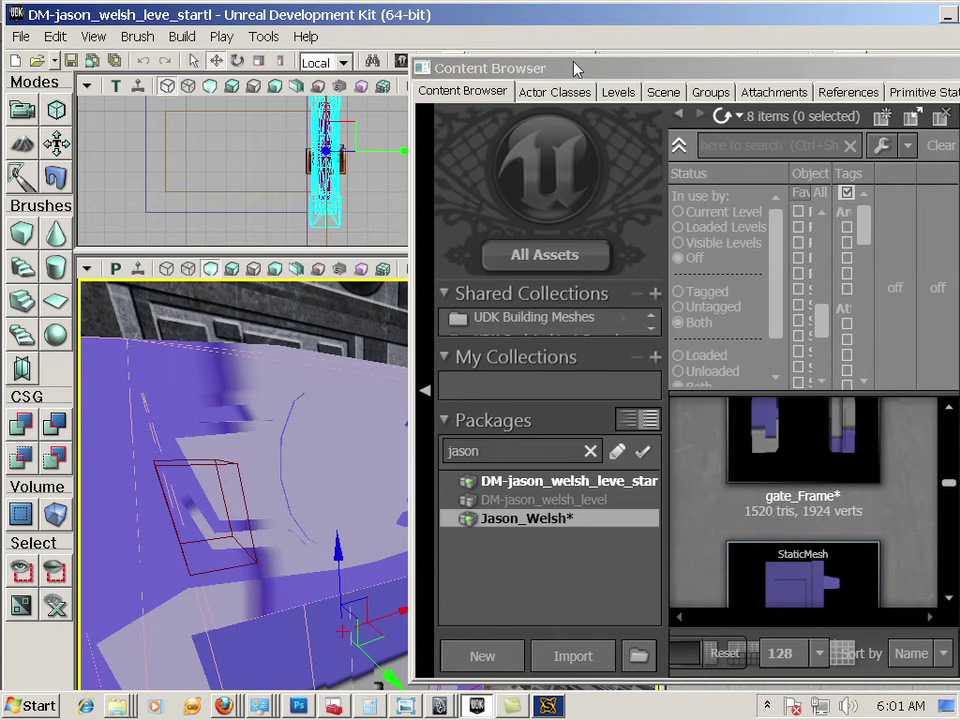
- Move the Content Browser clear of the main window's commands, select the gate_Frame mesh, and run Save All
drag(577, 68, 199, 39)
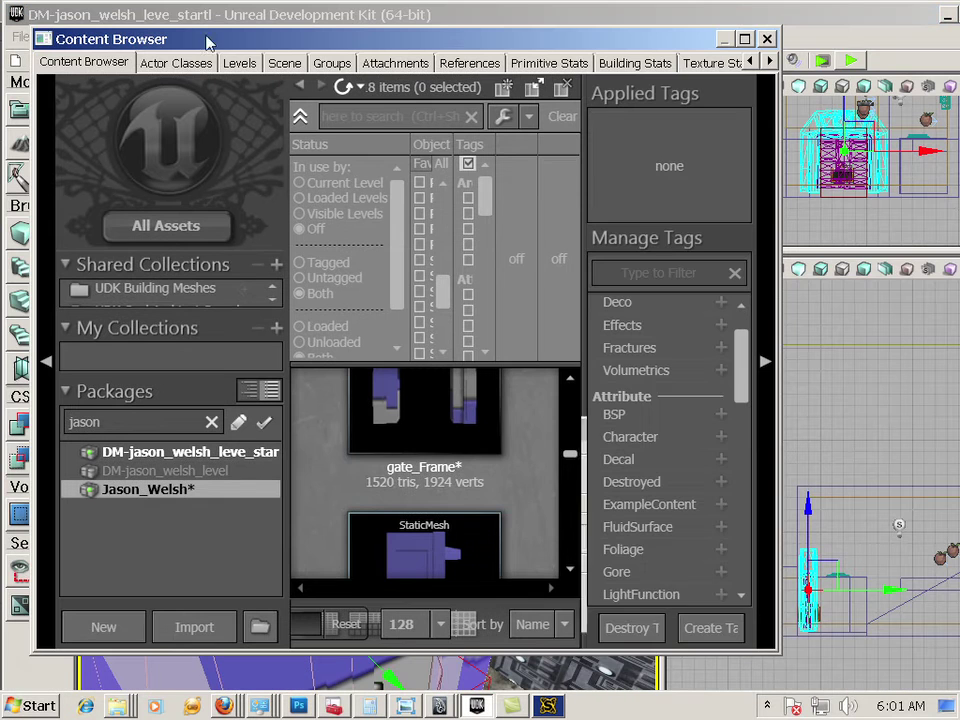
click(463, 437)
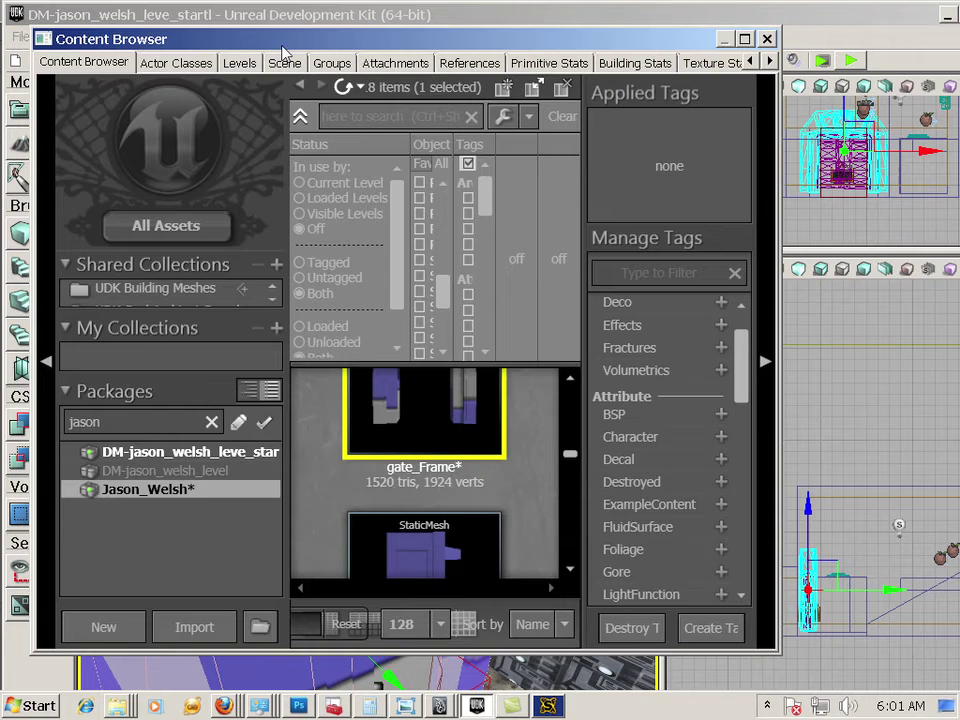
drag(282, 46, 582, 56)
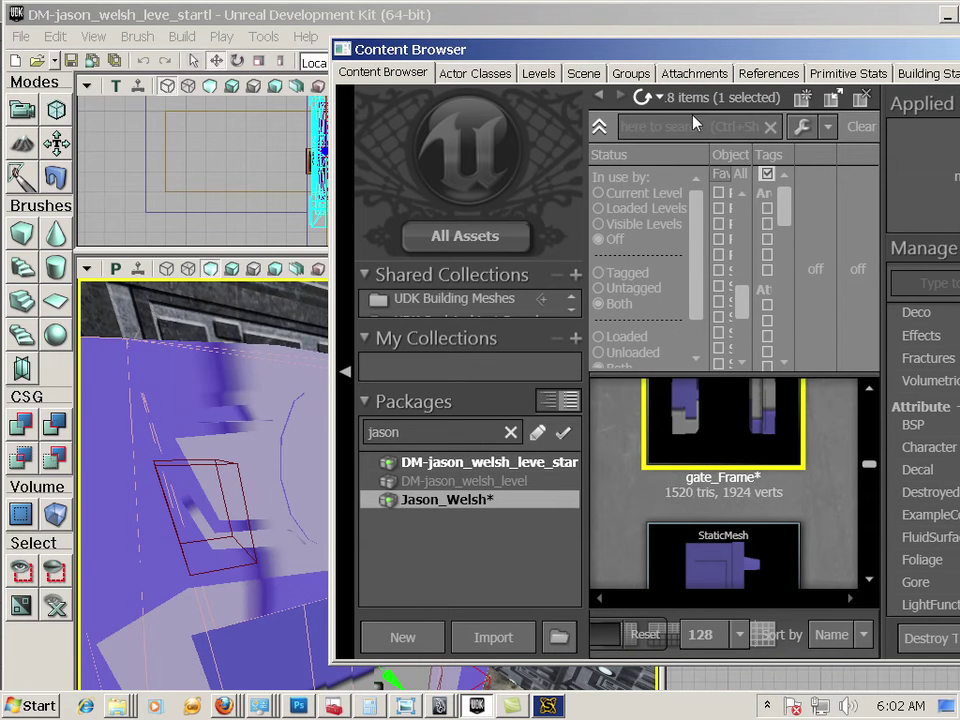
drag(671, 49, 456, 24)
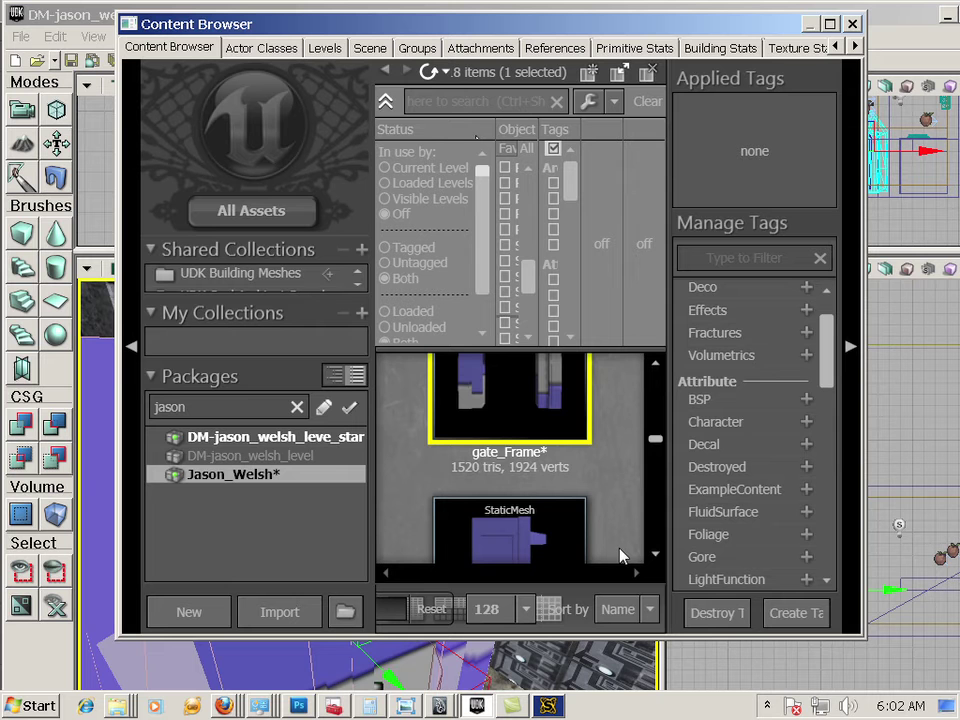
click(30, 37)
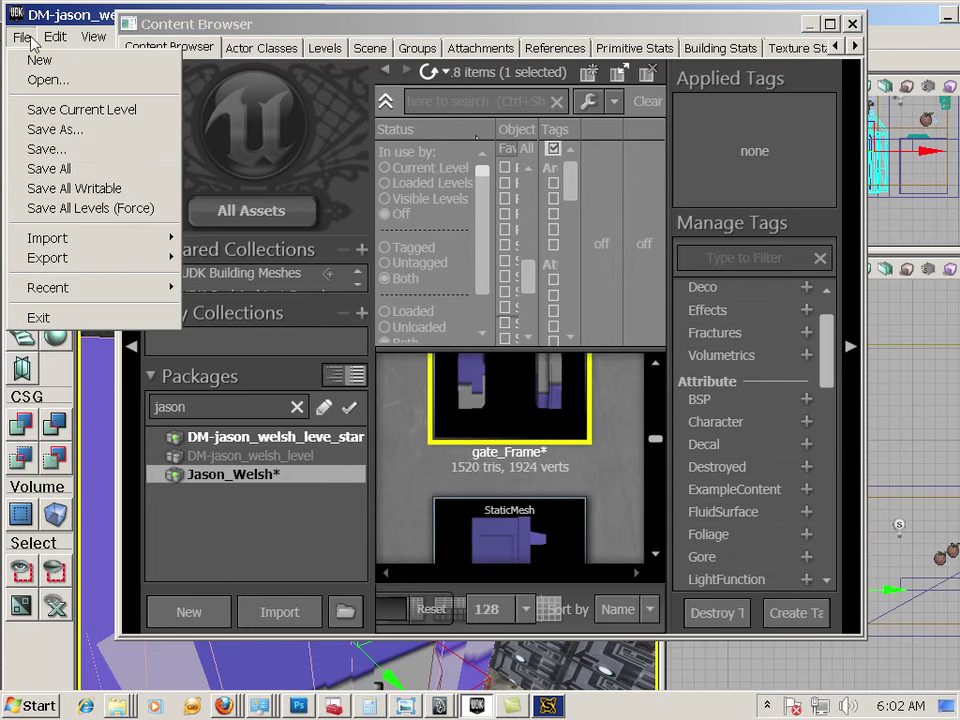
click(55, 169)
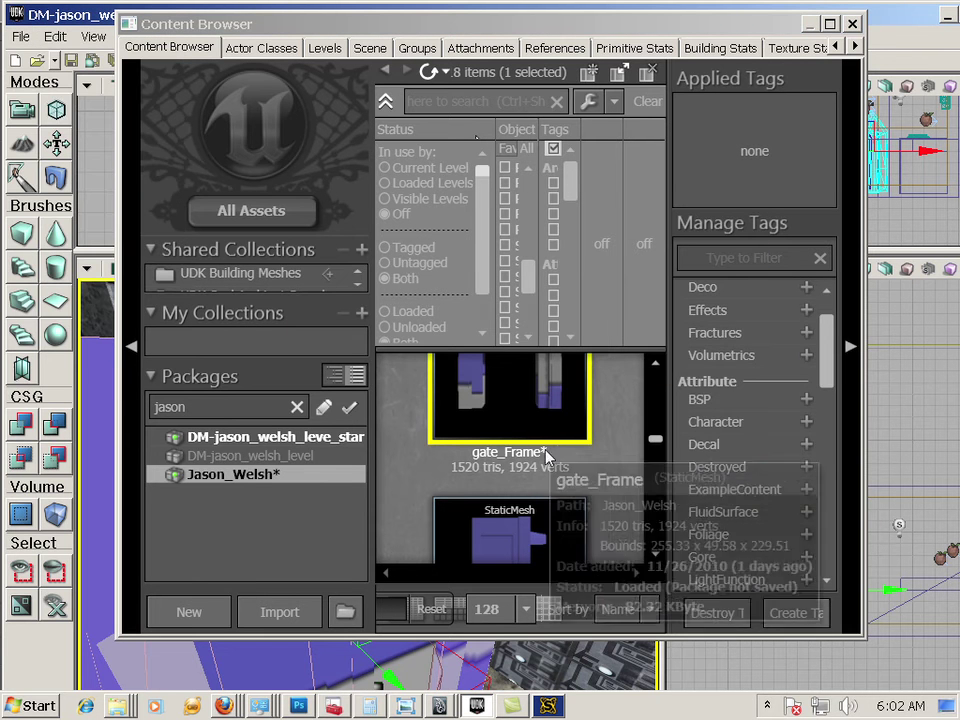
- Save the modified package that contains gate_Frame
right_click(231, 478)
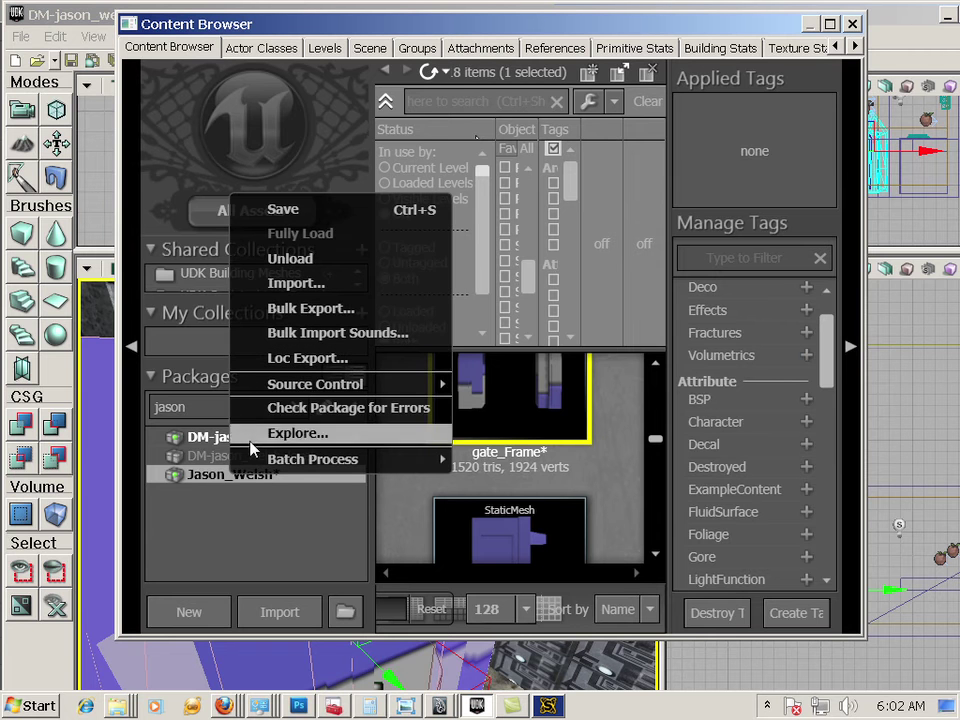
click(300, 212)
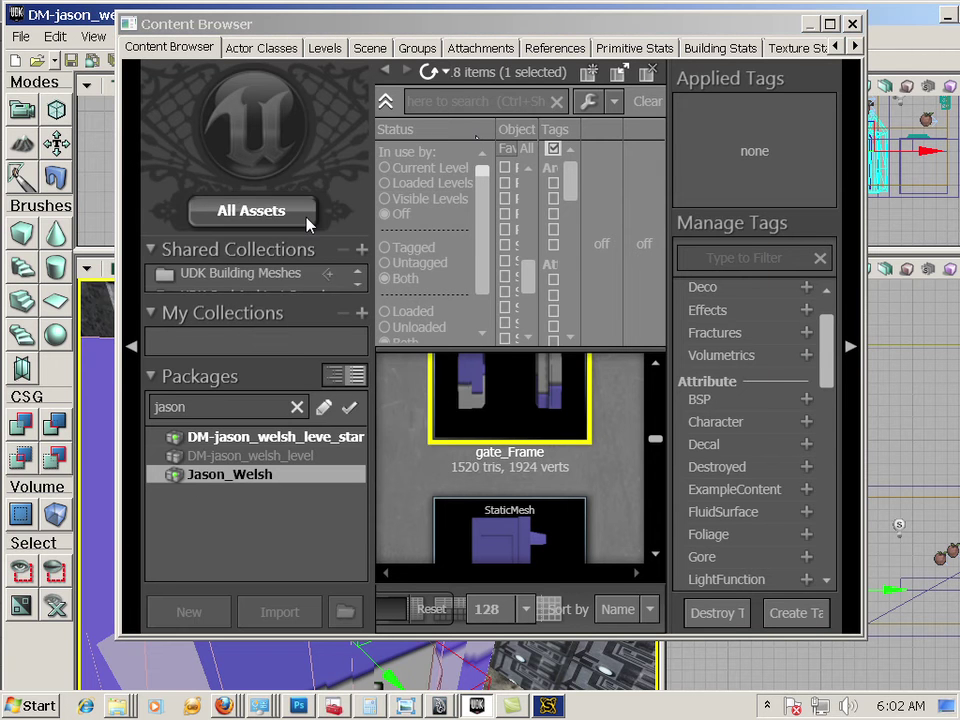
right_click(271, 480)
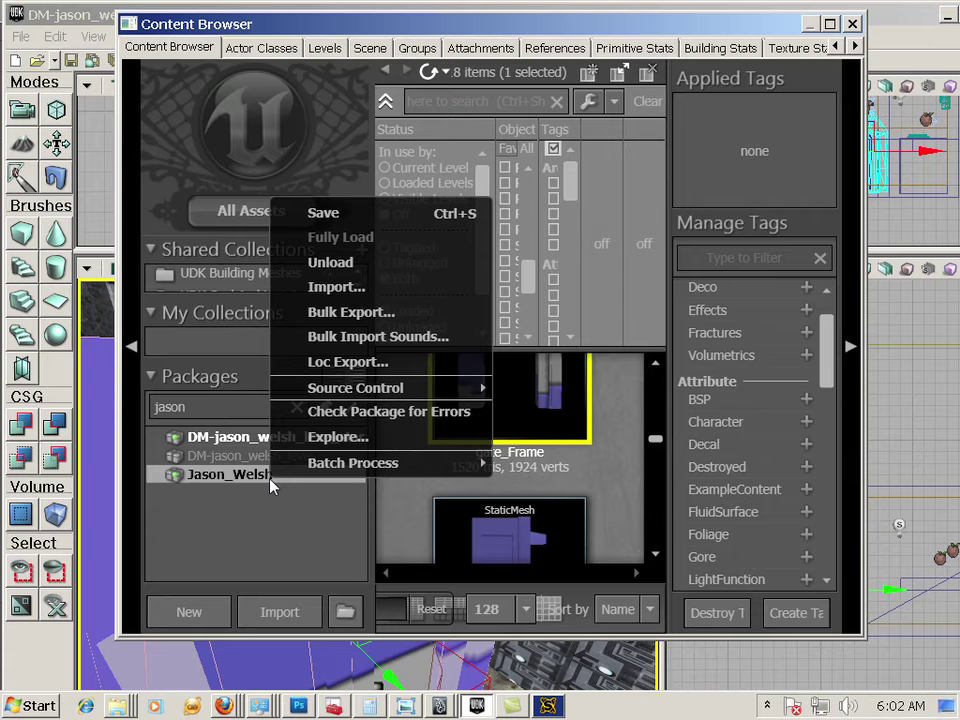
click(253, 553)
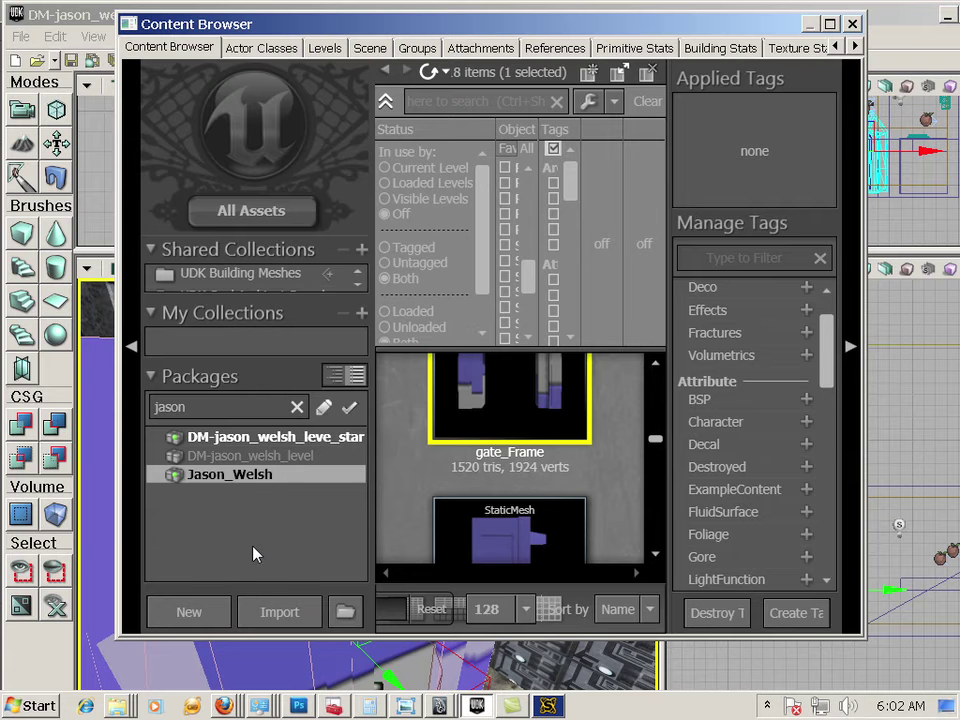
- Explore the package's location on disk, check its .upk file in the TestPackages folder, and close the folder window
right_click(252, 480)
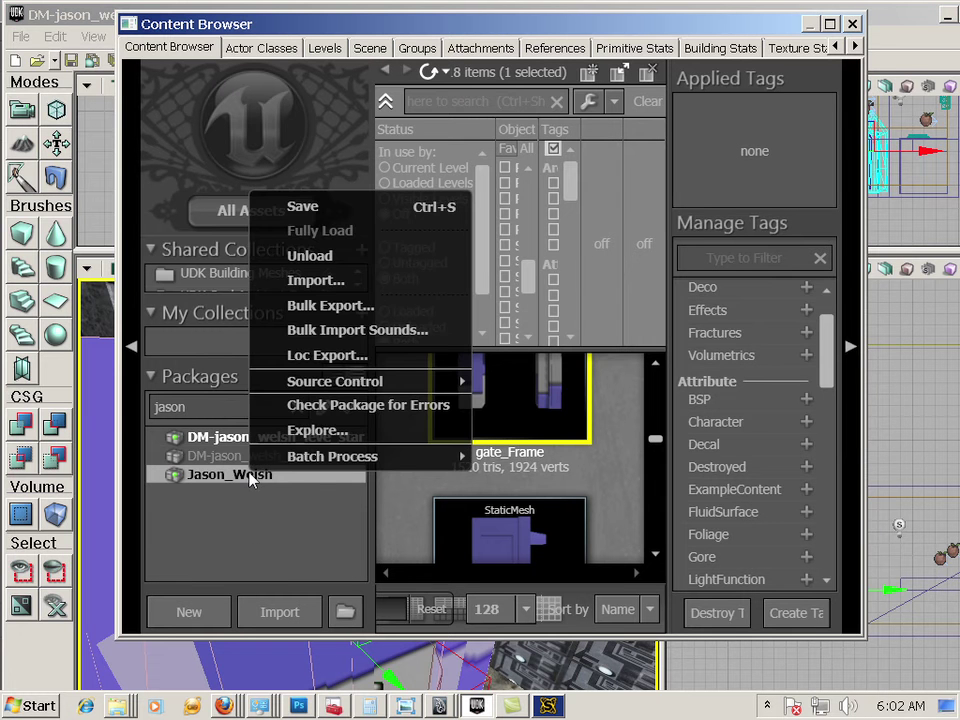
click(336, 431)
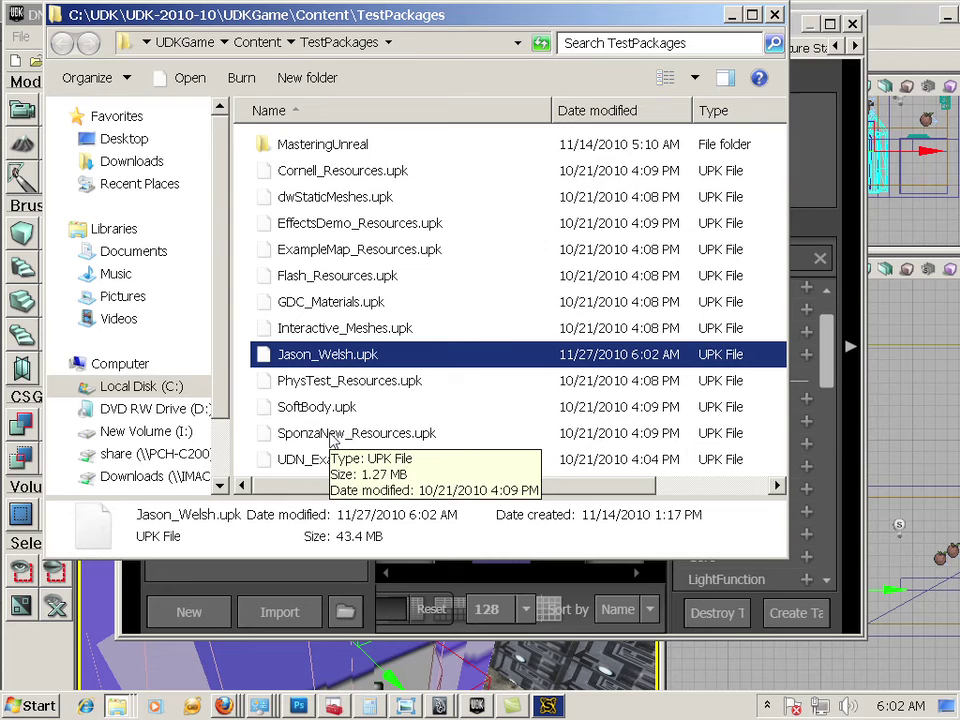
drag(234, 24, 532, 52)
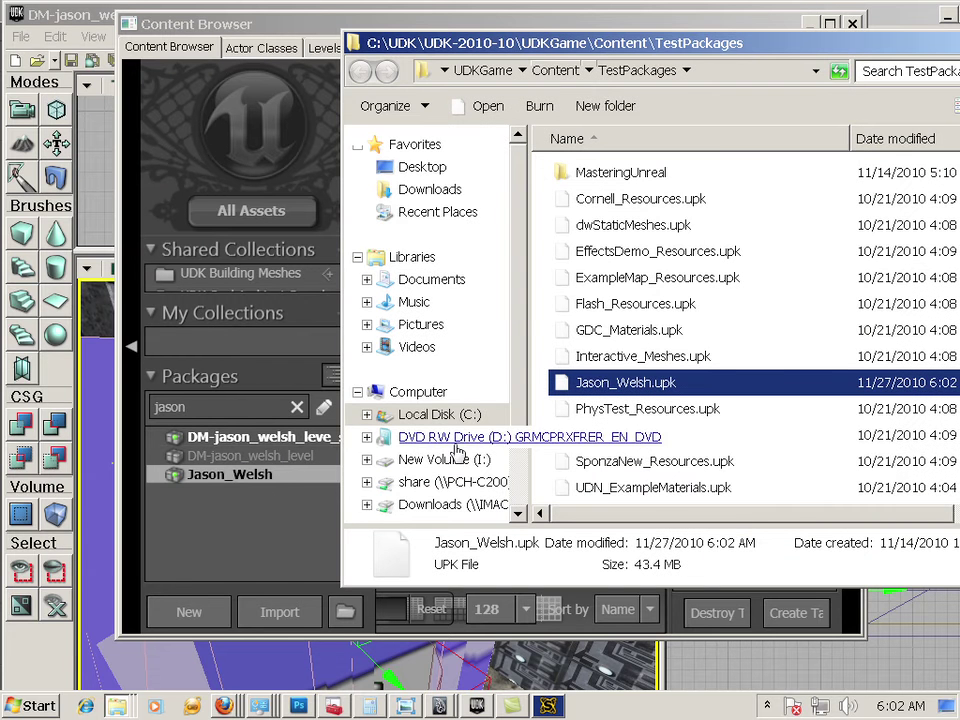
drag(382, 30, 573, 51)
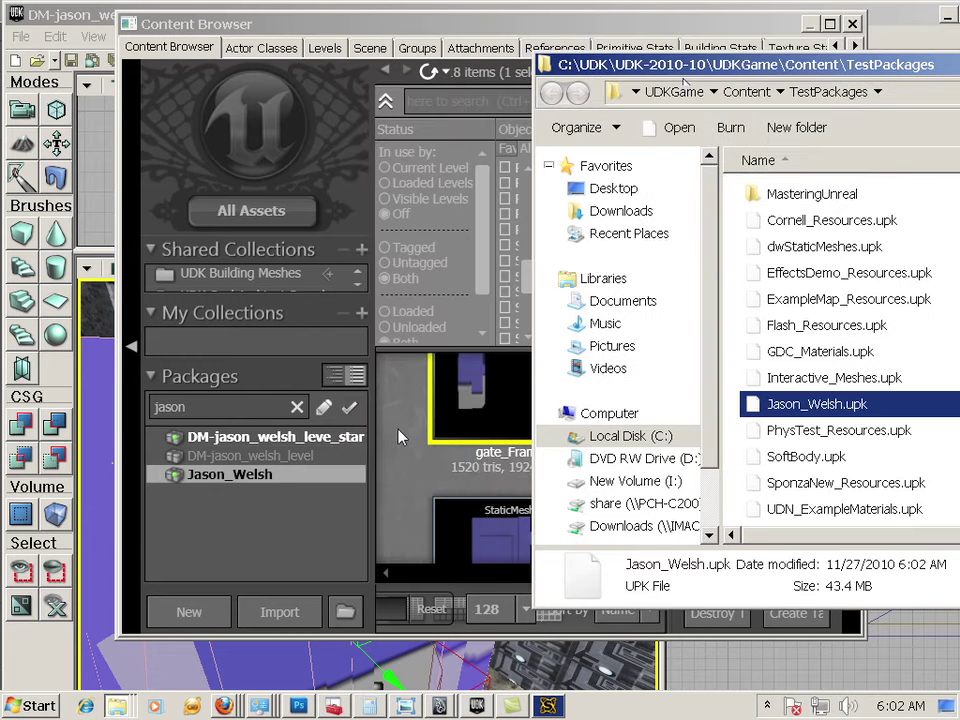
drag(699, 64, 354, 19)
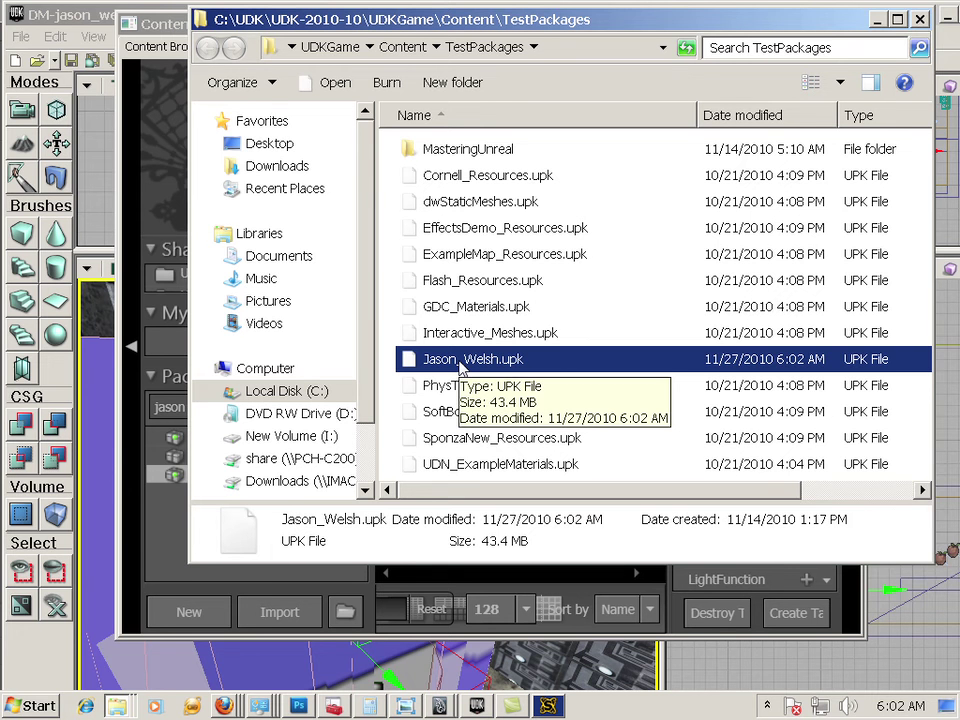
click(919, 20)
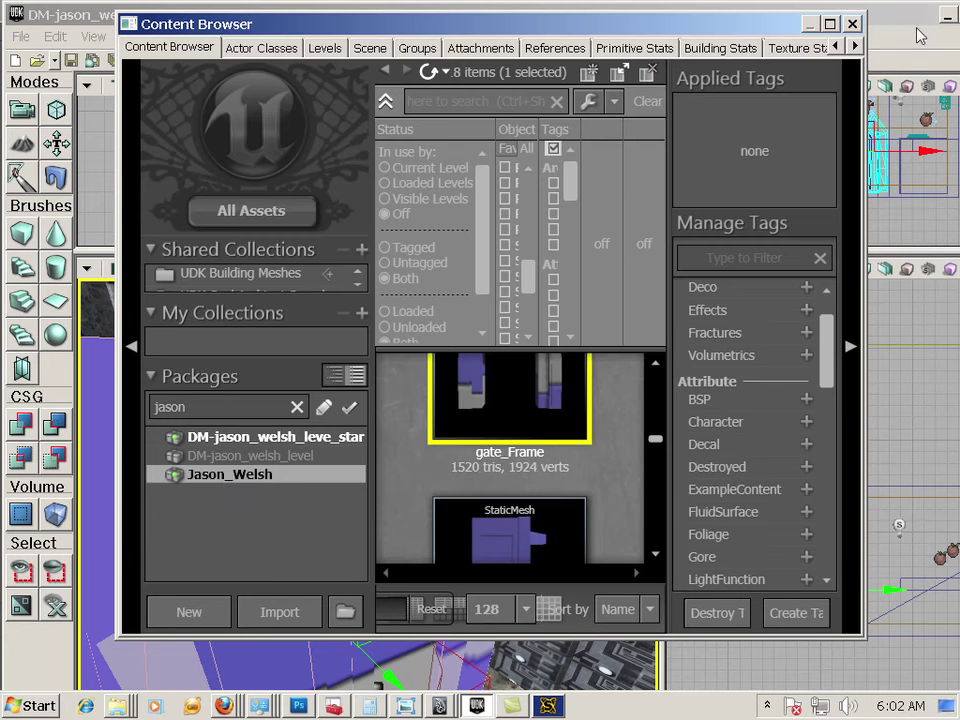
- Explore the package's location on disk and copy its .upk file from the TestPackages folder
right_click(228, 479)
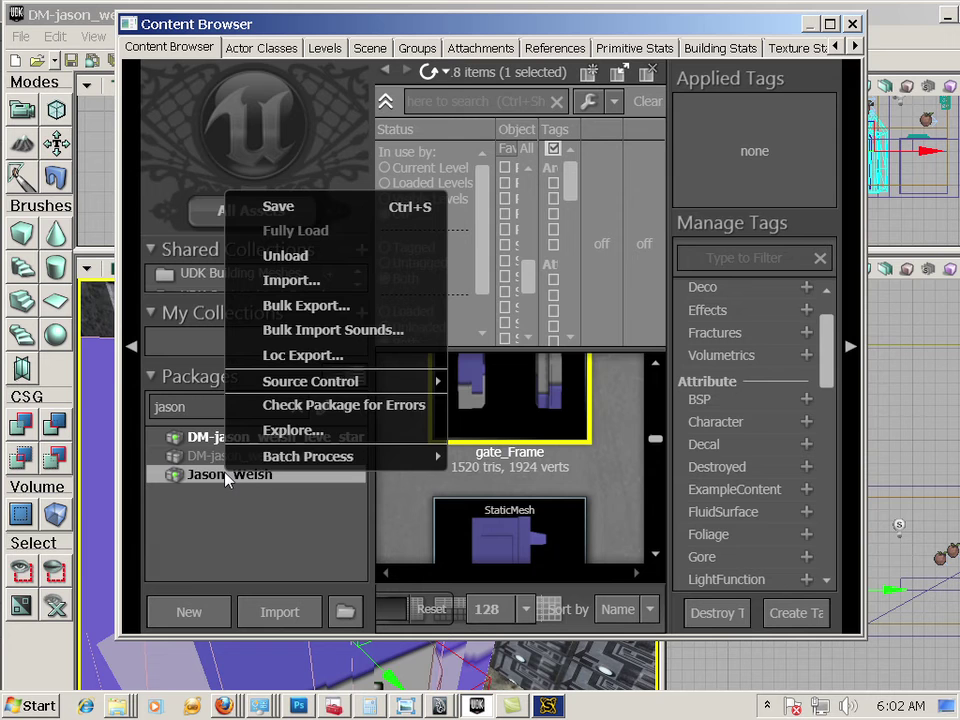
click(427, 428)
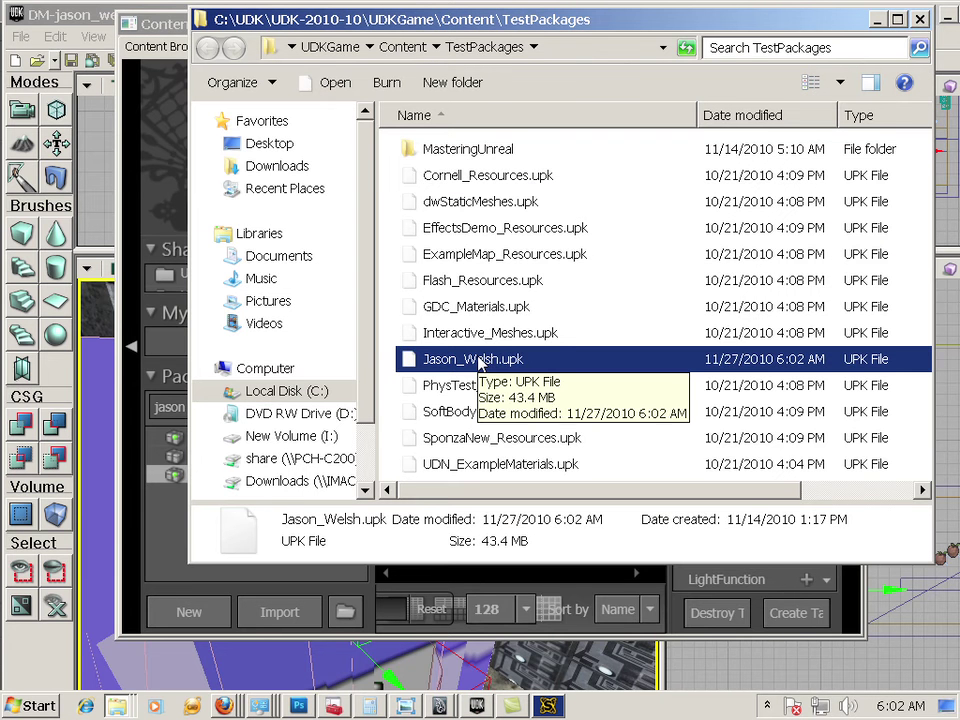
right_click(479, 363)
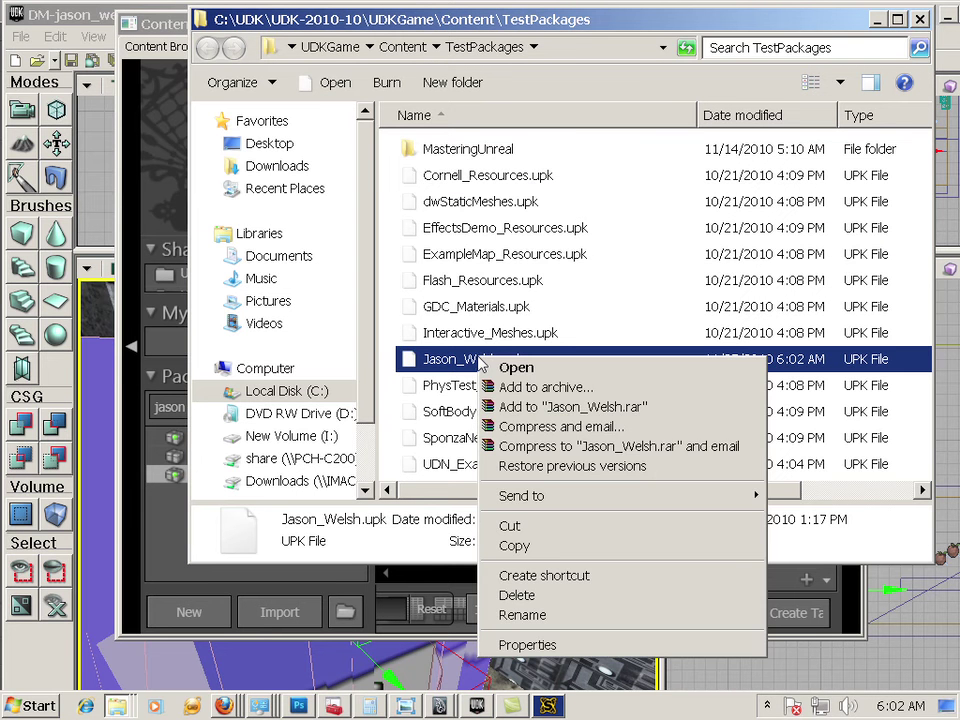
click(553, 547)
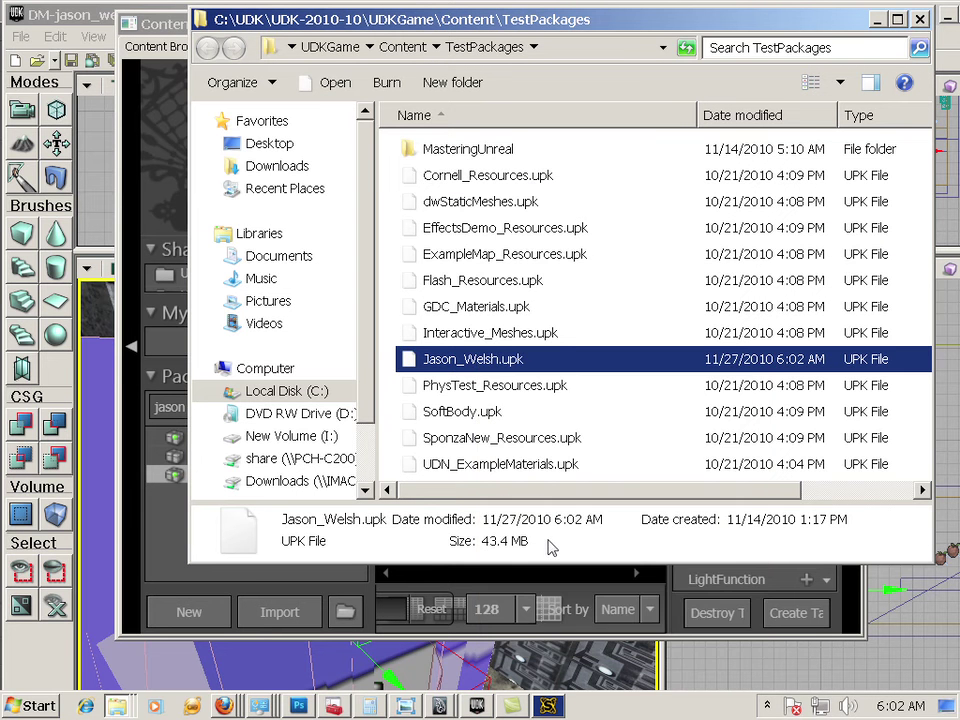
- Create a new folder on the Desktop named Unit_3_ followed by the author's full name in lowercase with an underscore between
click(36, 706)
click(347, 455)
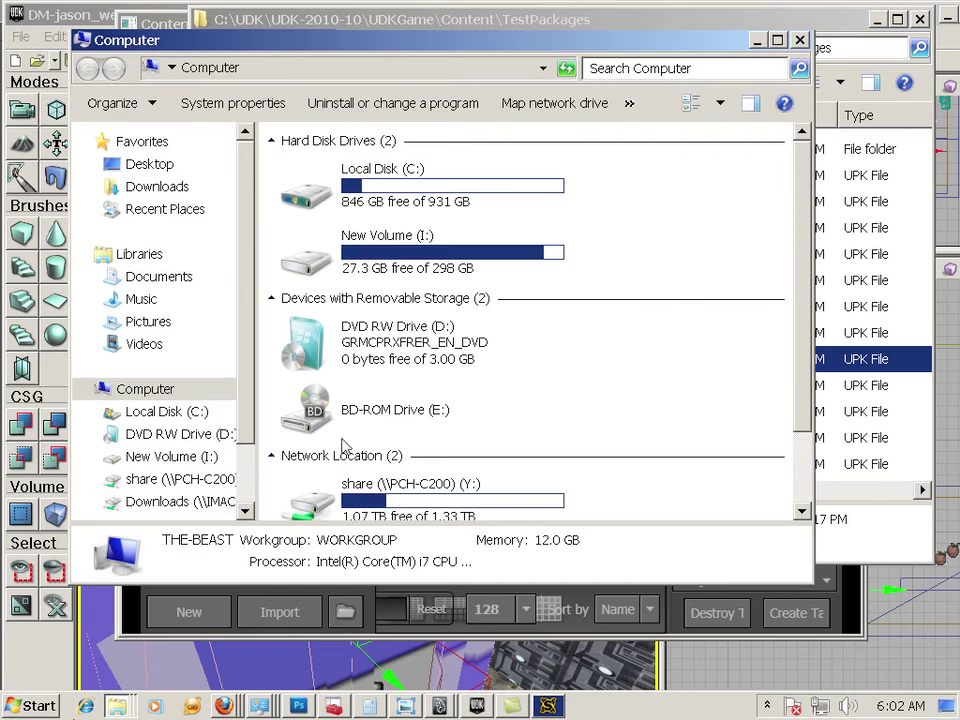
click(152, 166)
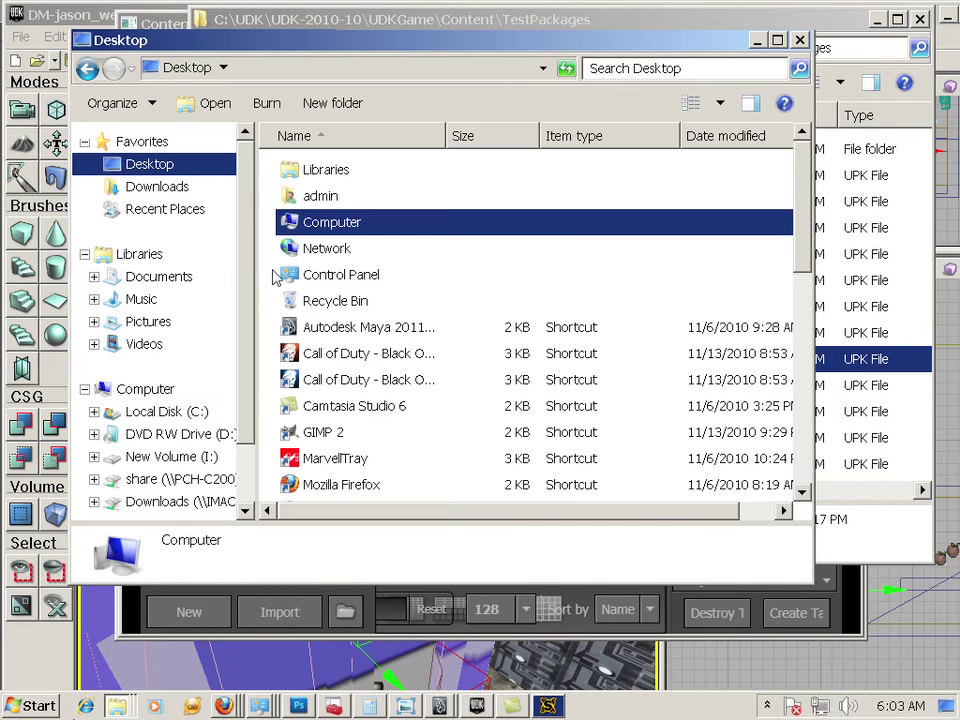
right_click(270, 418)
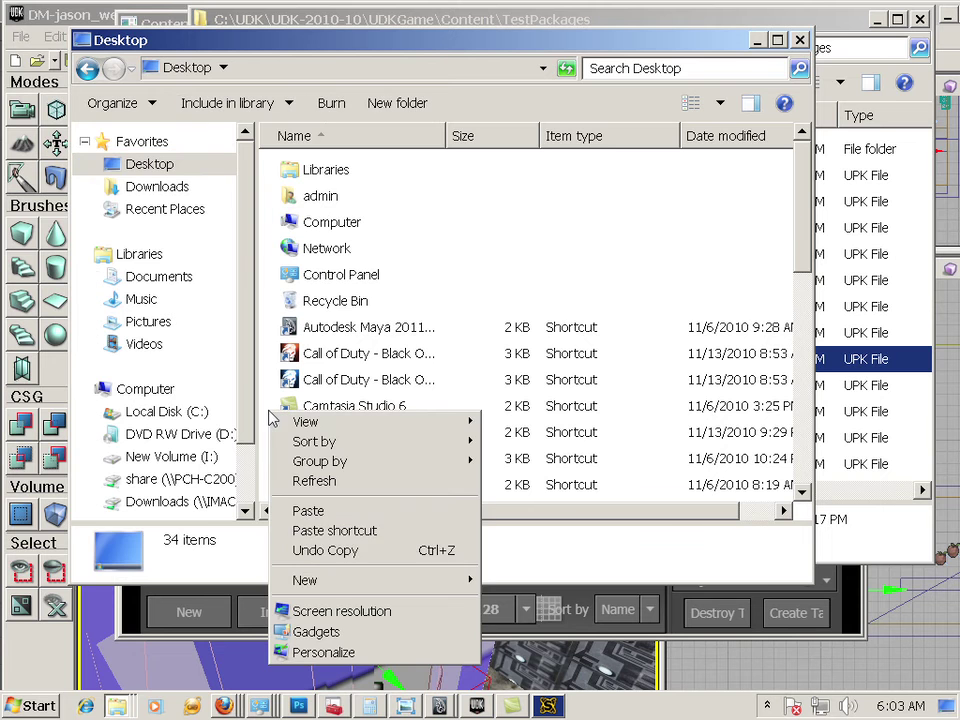
mouse_move(470, 582)
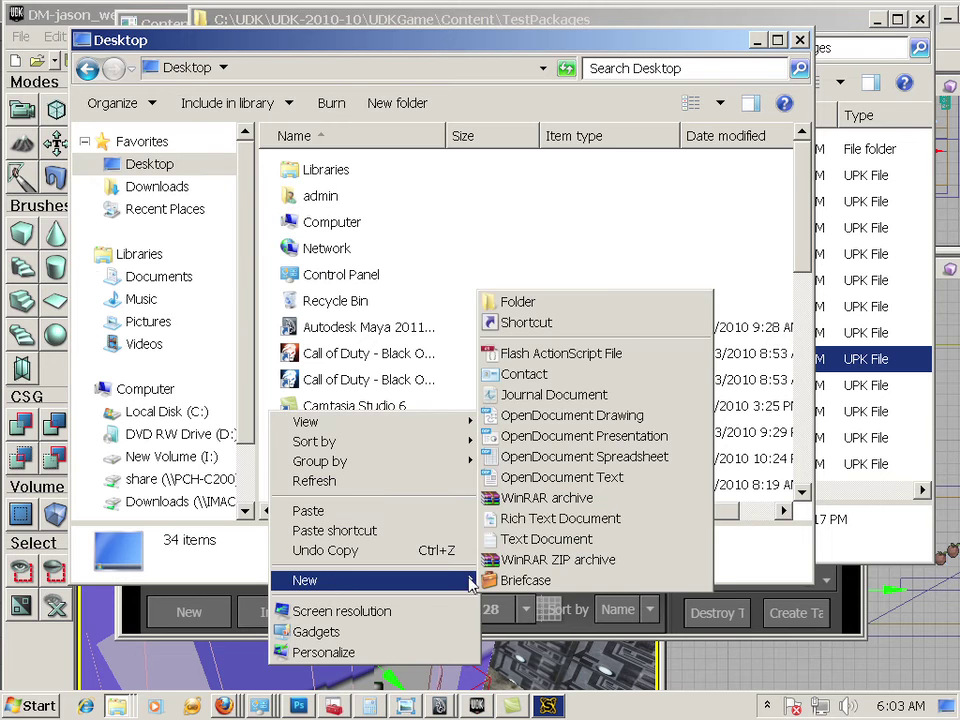
click(618, 308)
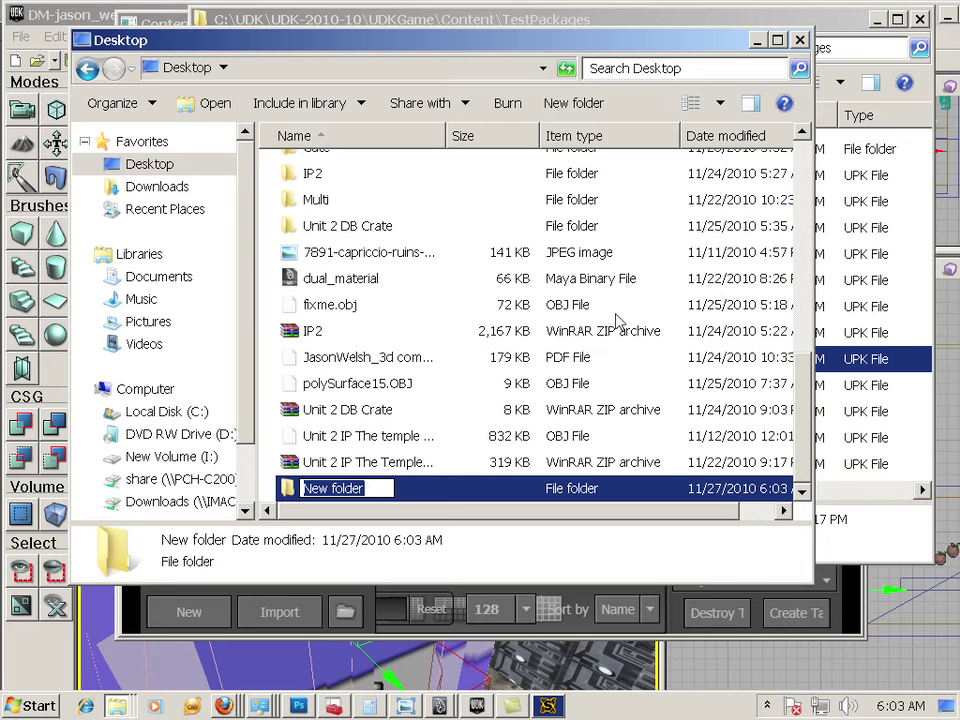
text(Unit)
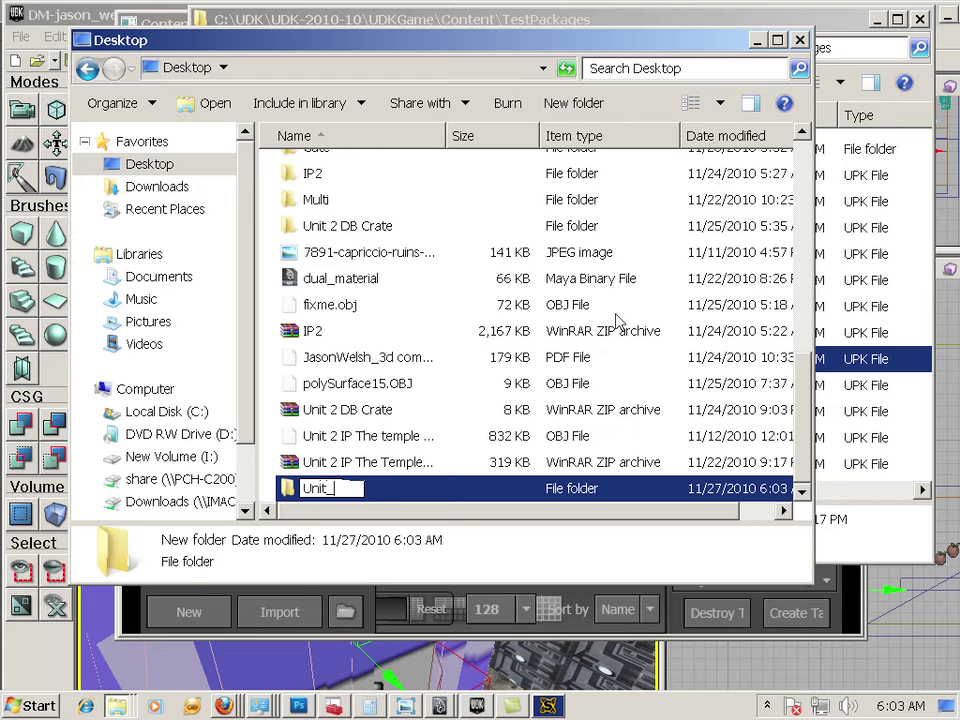
text(_3_jason)
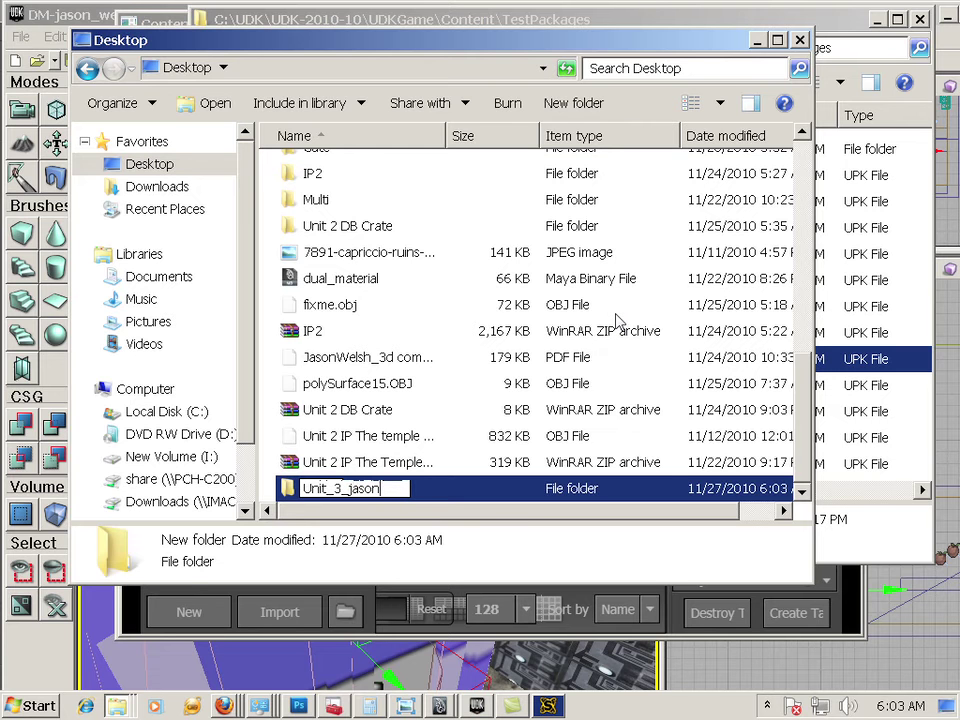
text(_welsh)
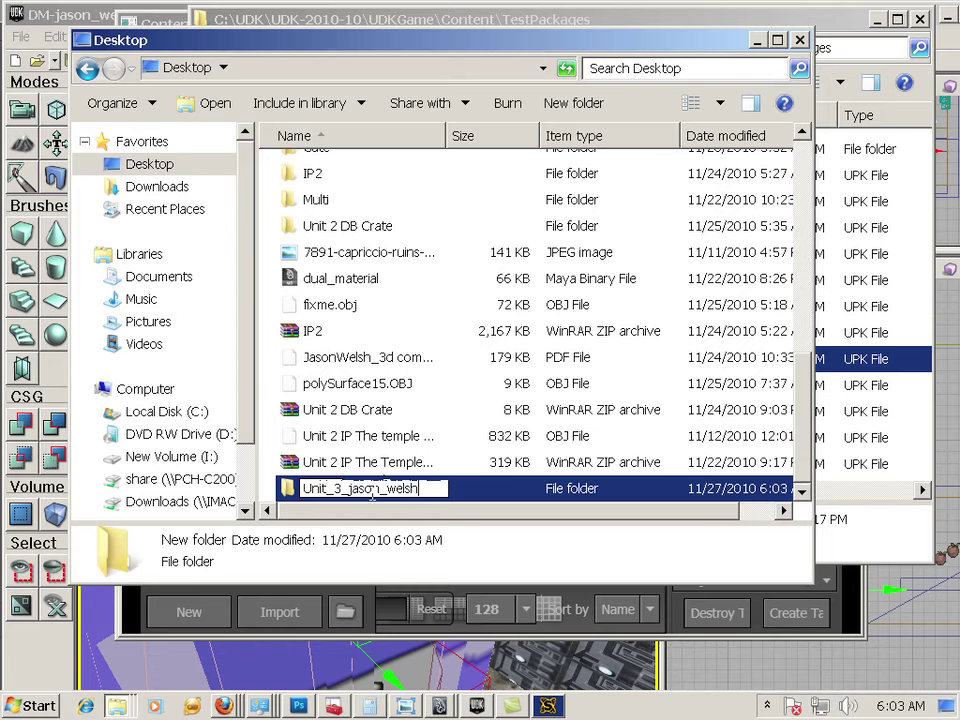
key(Return)
- Open the new Unit_3 folder and paste the copied .upk package file into it
key(Return)
right_click(354, 260)
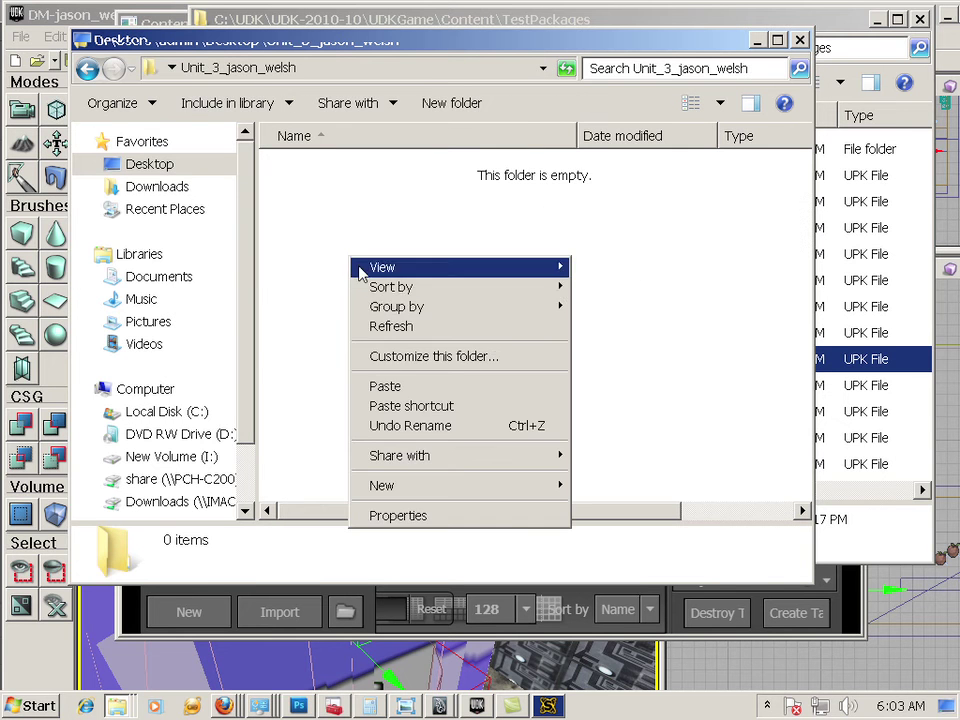
click(418, 383)
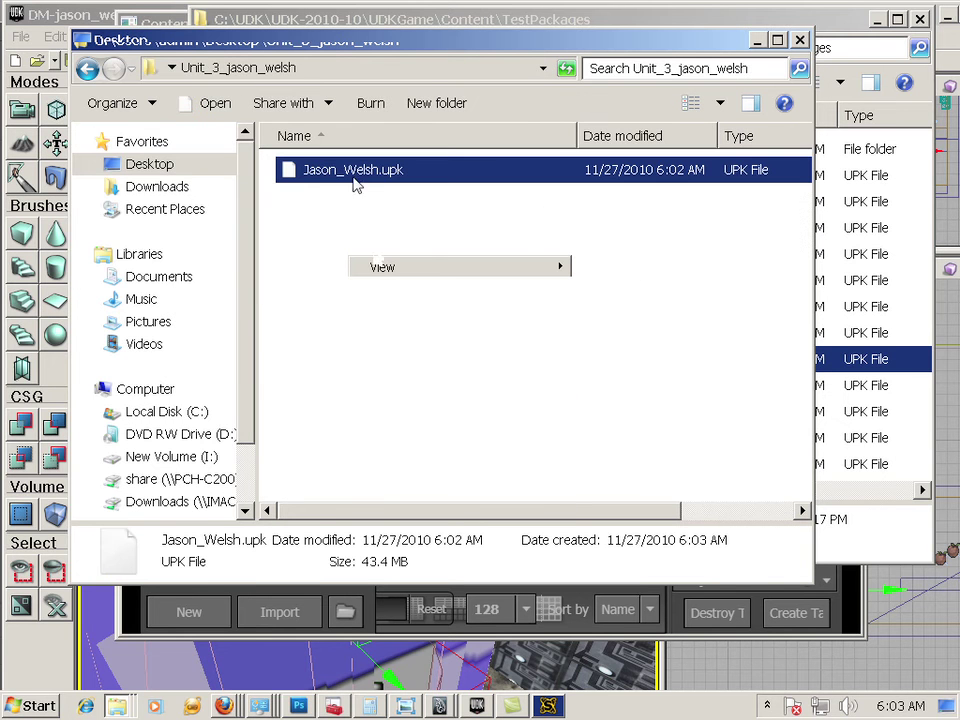
- Start saving the current level under a new name and browse to the Unit_3 folder on the Desktop
click(128, 622)
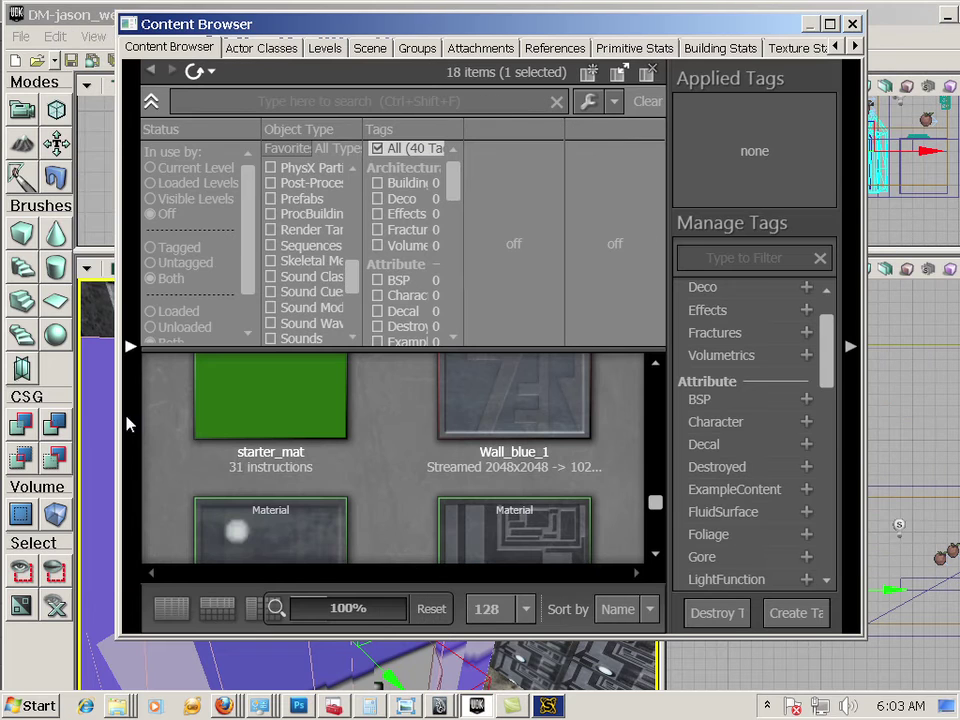
click(80, 20)
click(20, 36)
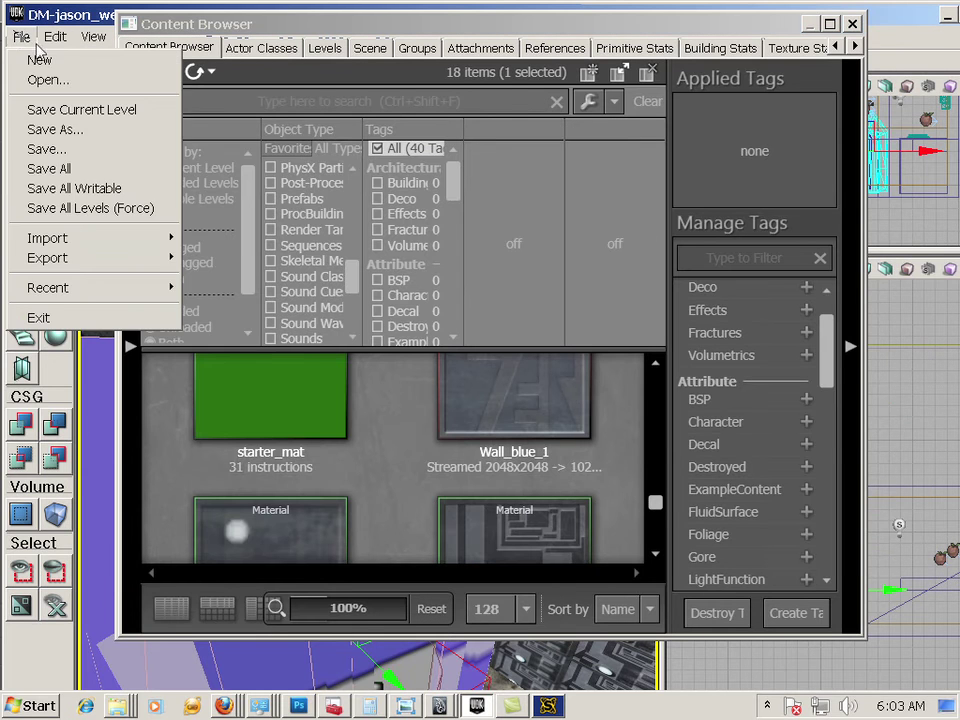
click(47, 150)
click(21, 37)
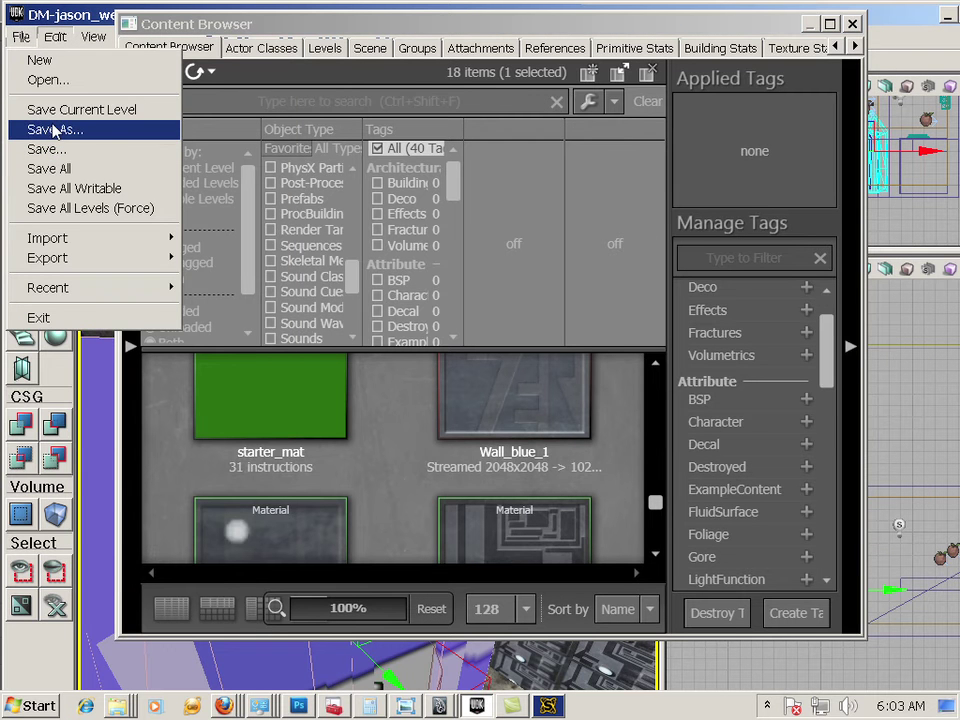
click(54, 129)
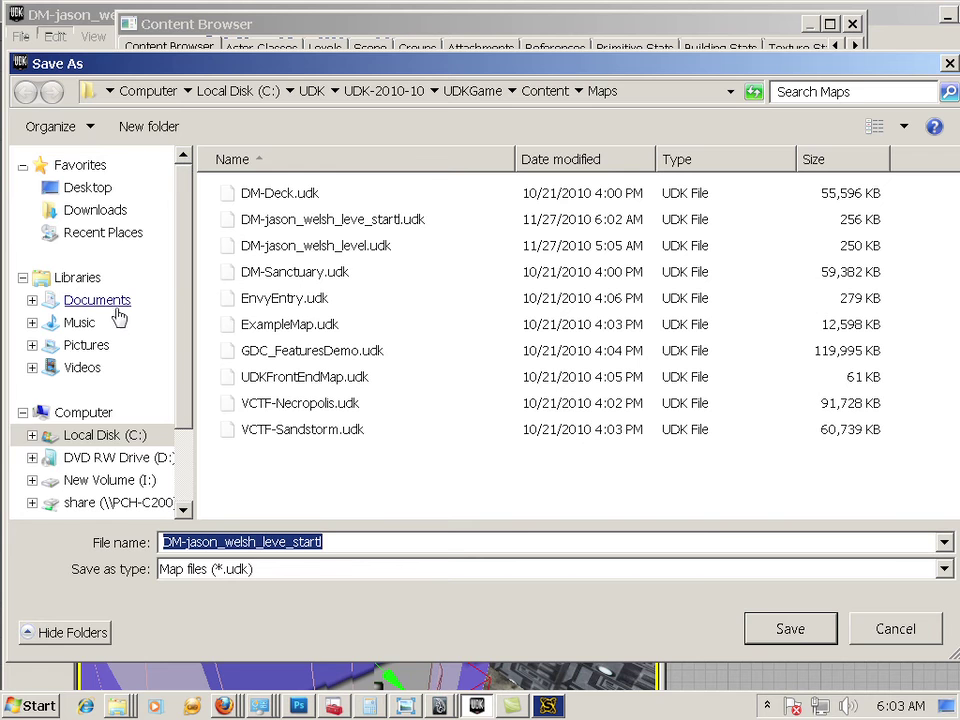
click(88, 190)
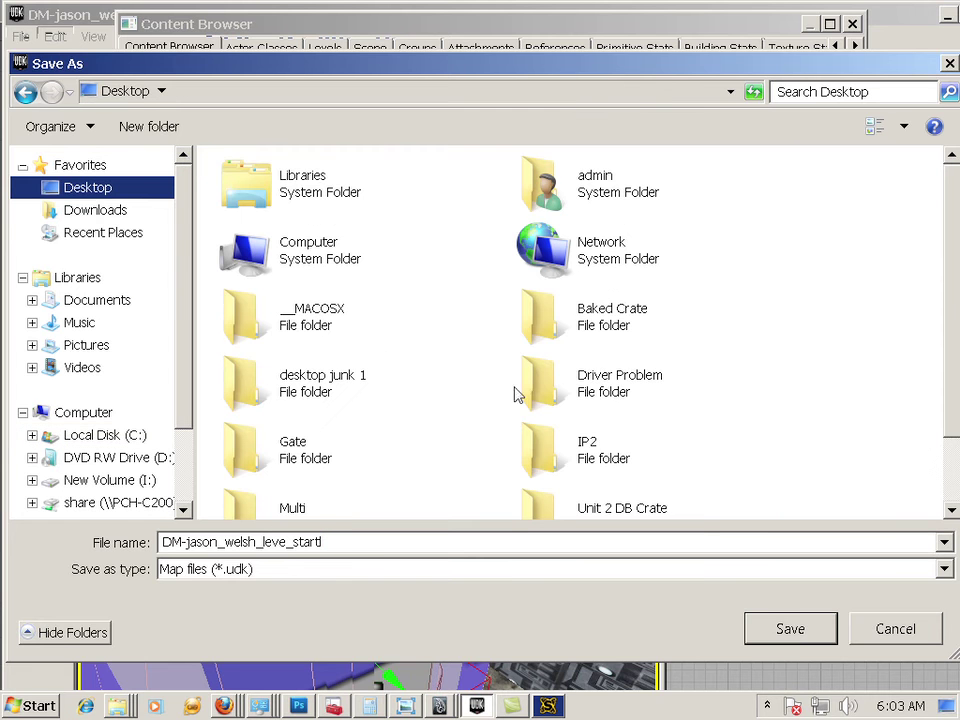
drag(949, 311, 949, 369)
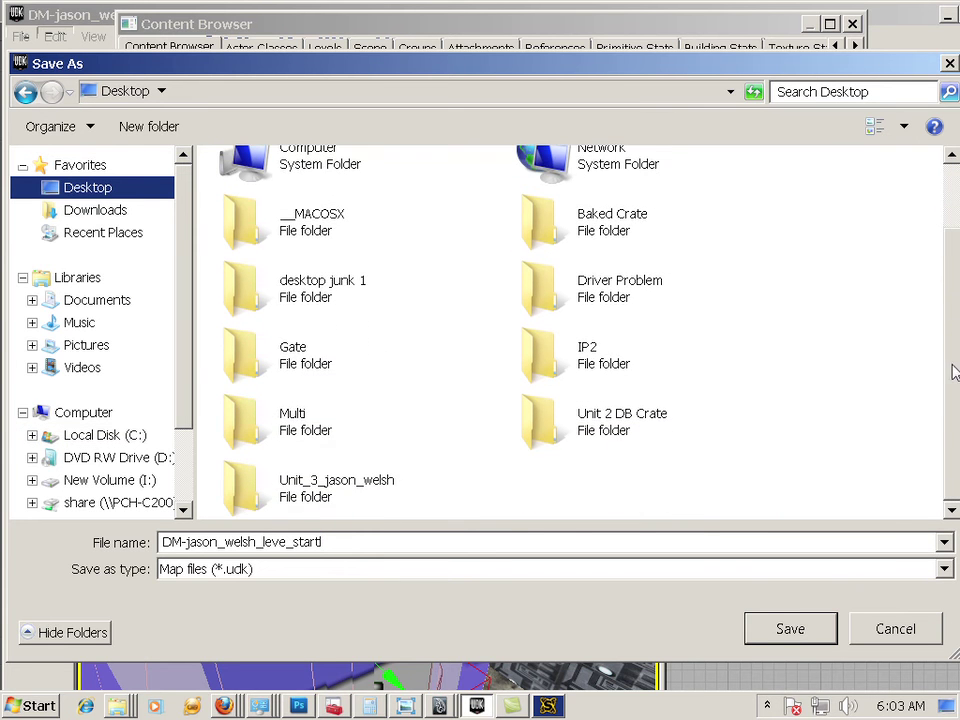
double_click(317, 497)
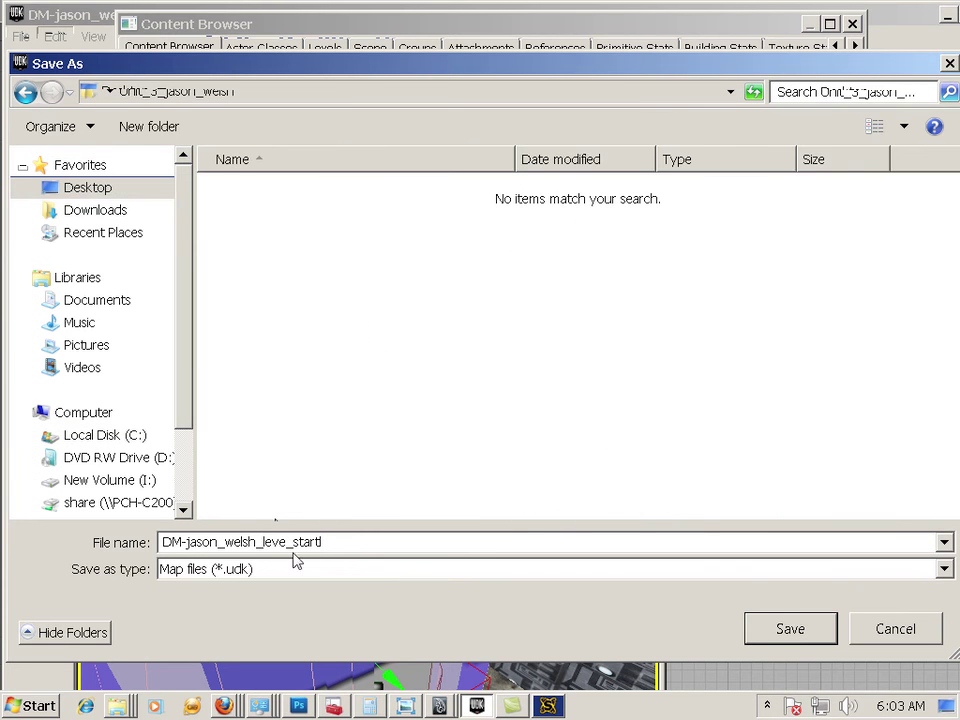
- Save the level there as DM- plus the author's lowercase name and _level, dismiss the package message, and close the Content Browser
click(388, 549)
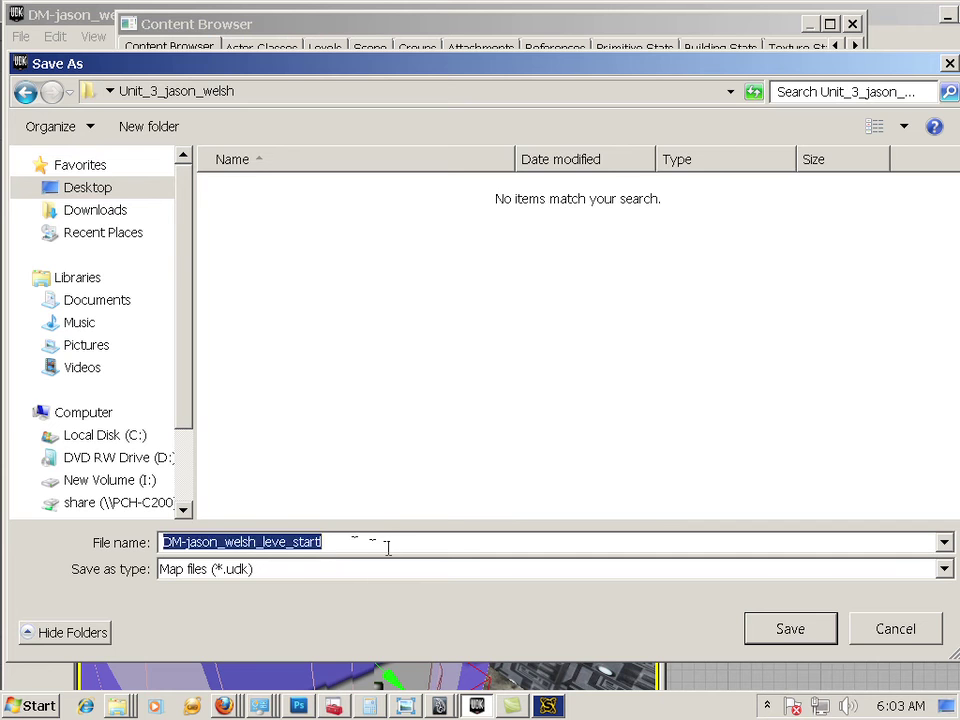
click(395, 548)
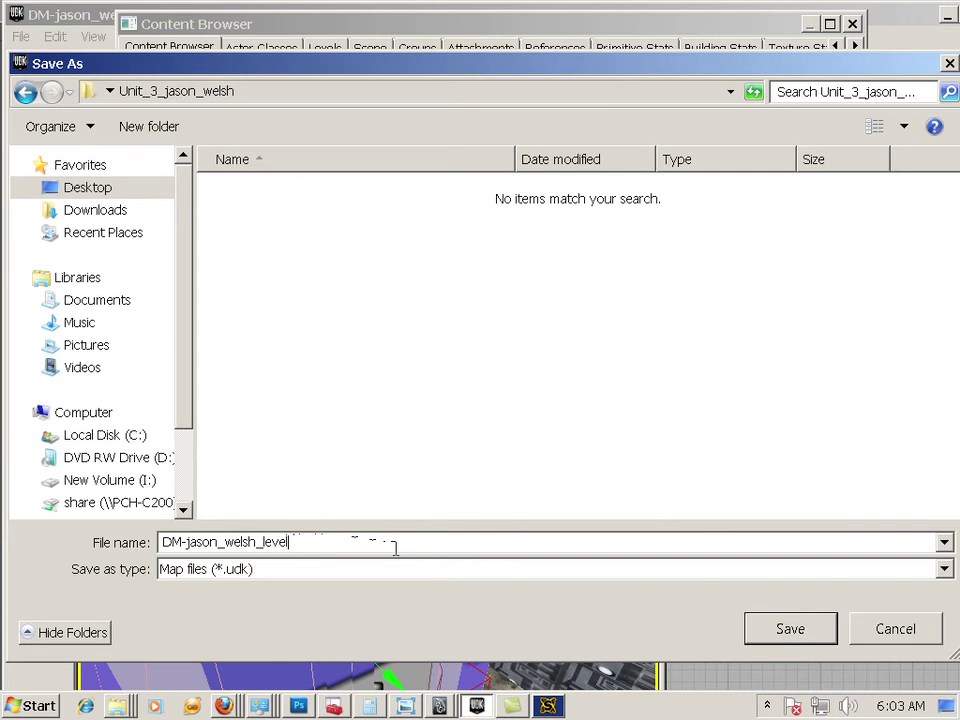
click(785, 631)
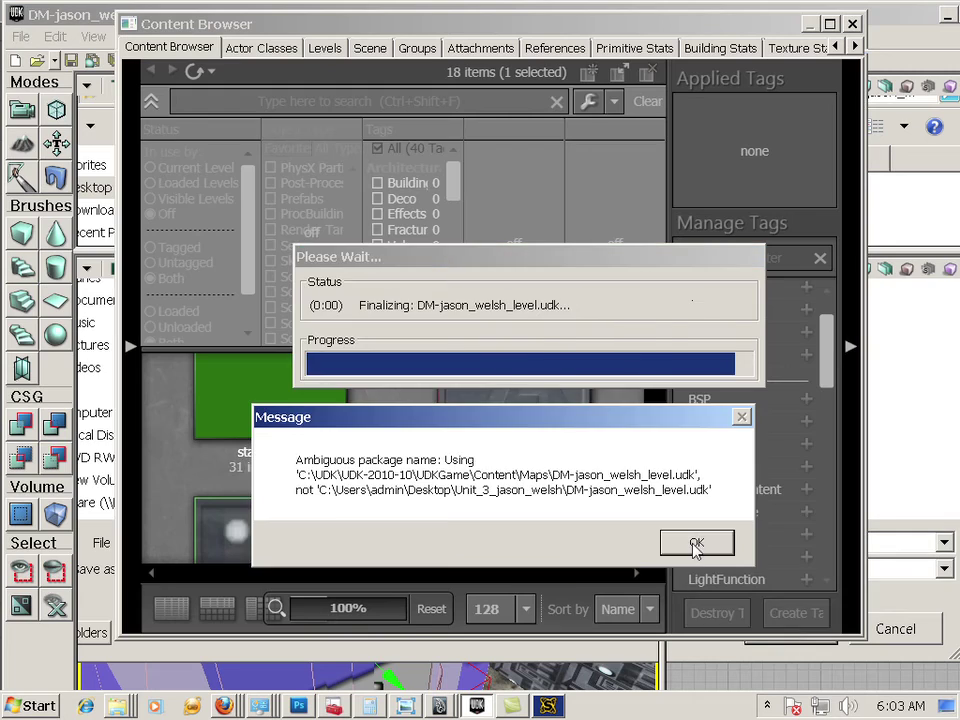
click(696, 541)
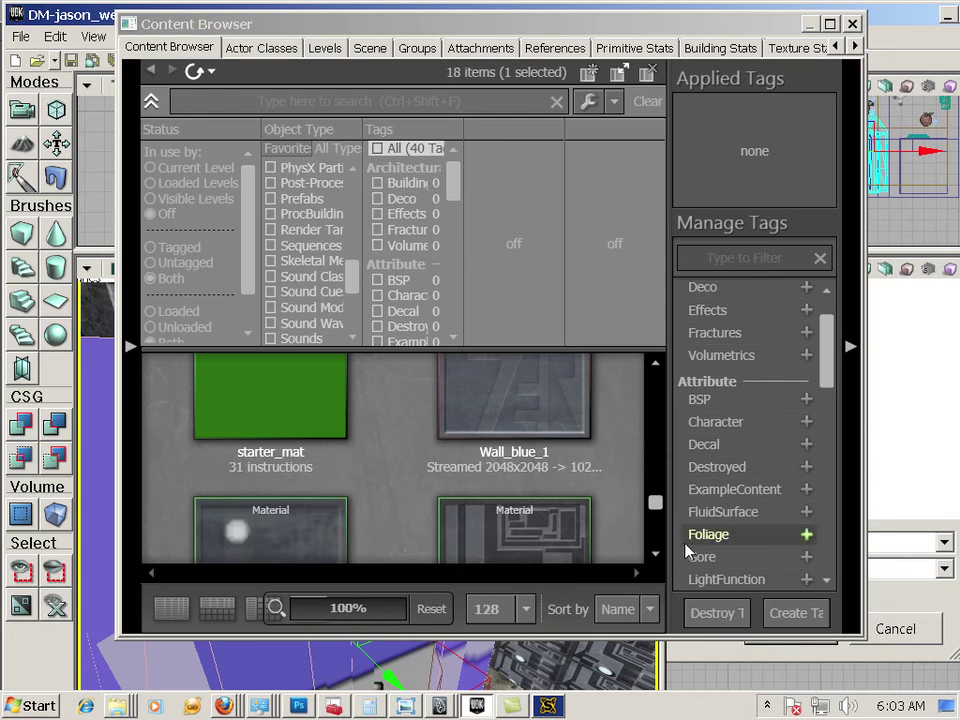
click(852, 24)
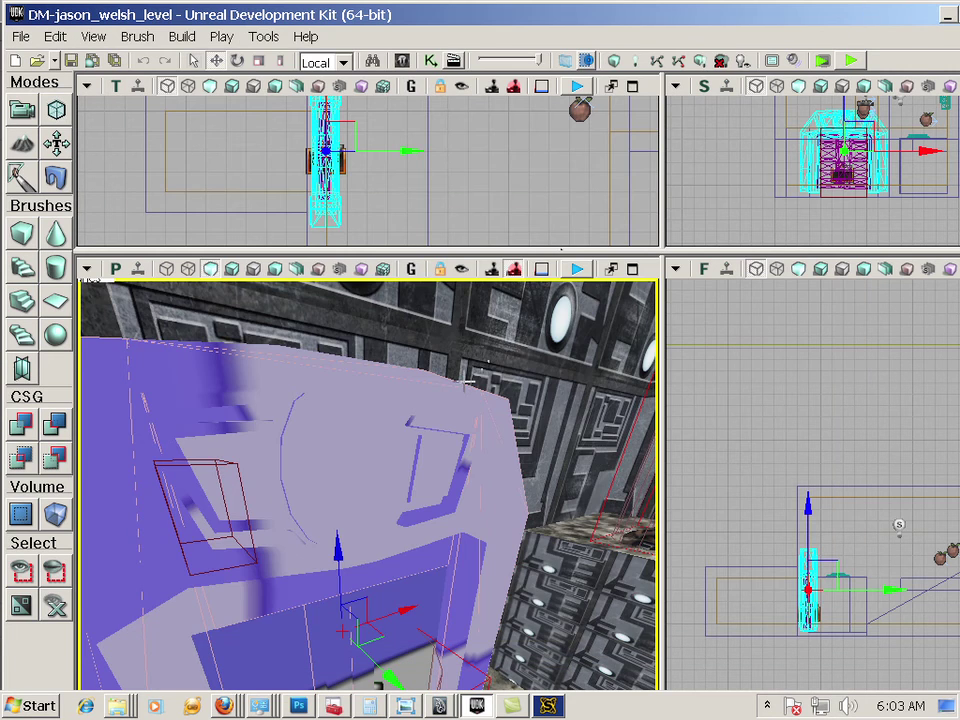
- Examine the gate frame and the surrounding room from several angles in the perspective view
right_drag(368, 485, 395, 560)
mouse_move(395, 436)
mouse_down()
mouse_move(405, 414)
mouse_move(466, 387)
mouse_up()
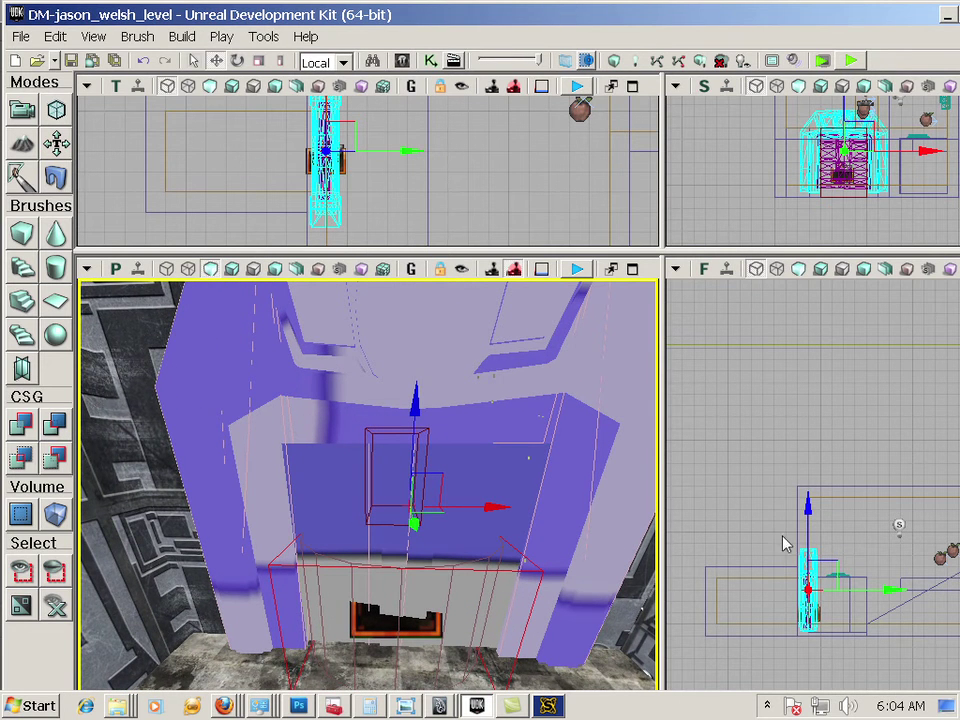
mouse_move(360, 464)
mouse_down()
mouse_move(360, 495)
mouse_move(440, 492)
mouse_move(455, 480)
mouse_move(351, 466)
mouse_up()
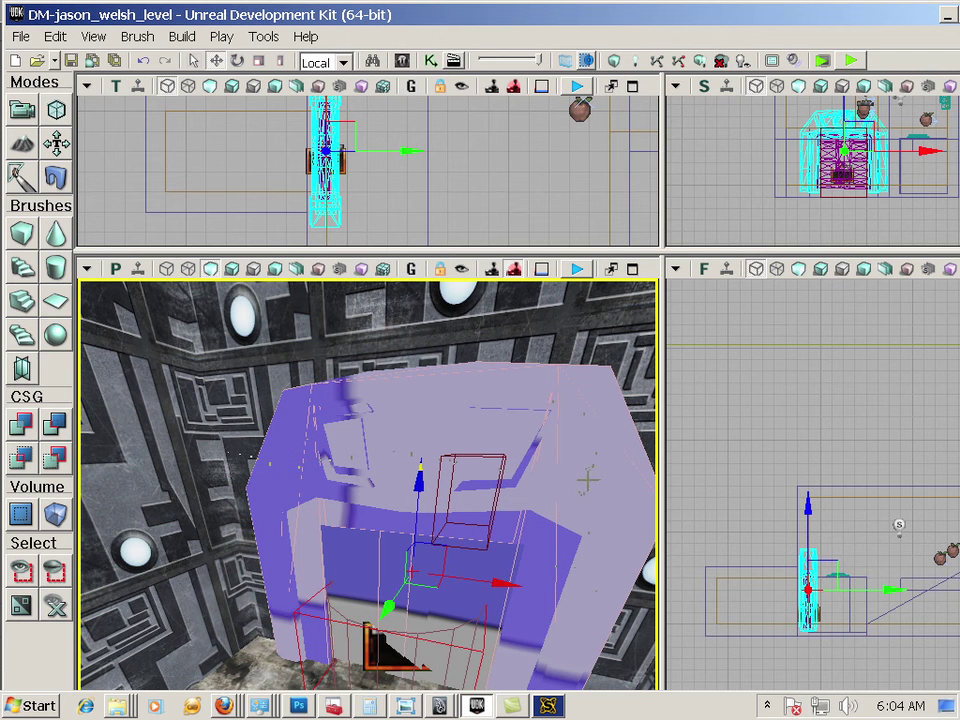
right_drag(551, 487, 433, 414)
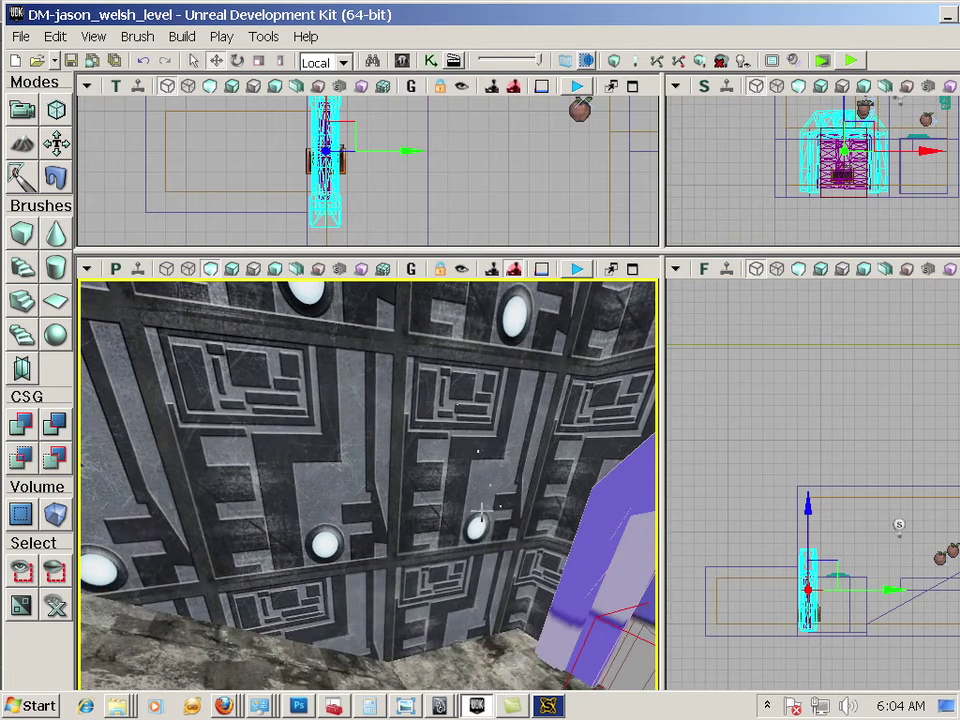
mouse_move(477, 459)
right_down()
mouse_move(585, 505)
mouse_move(463, 497)
right_up()
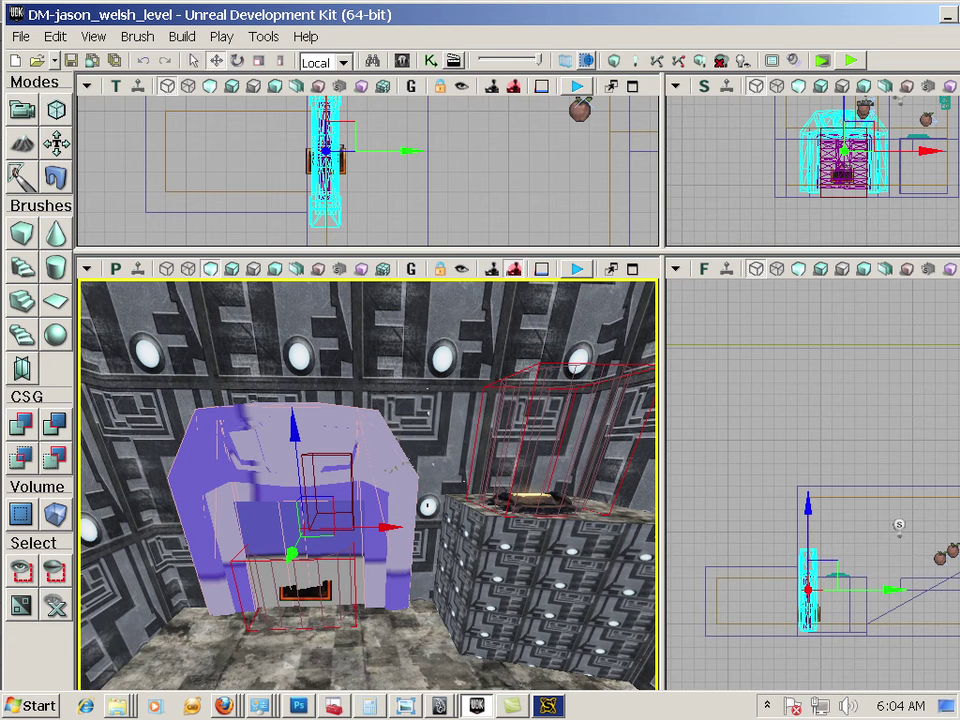
mouse_move(400, 522)
mouse_down()
mouse_move(388, 440)
mouse_move(400, 522)
mouse_up()
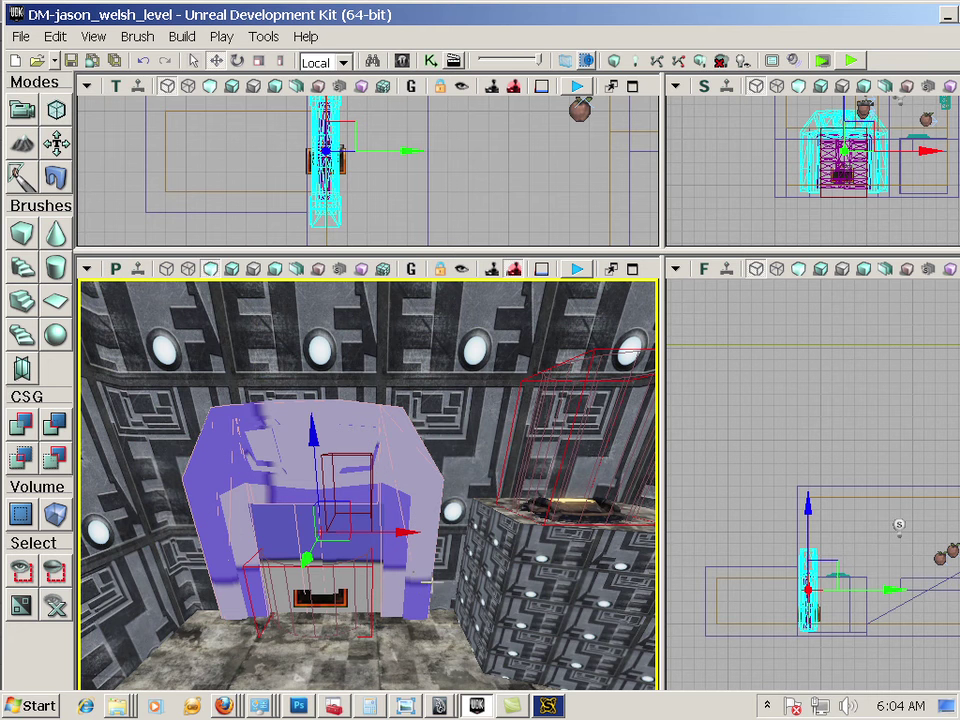
mouse_move(446, 582)
mouse_down()
mouse_move(456, 500)
mouse_move(449, 535)
mouse_move(436, 536)
mouse_move(441, 594)
mouse_up()
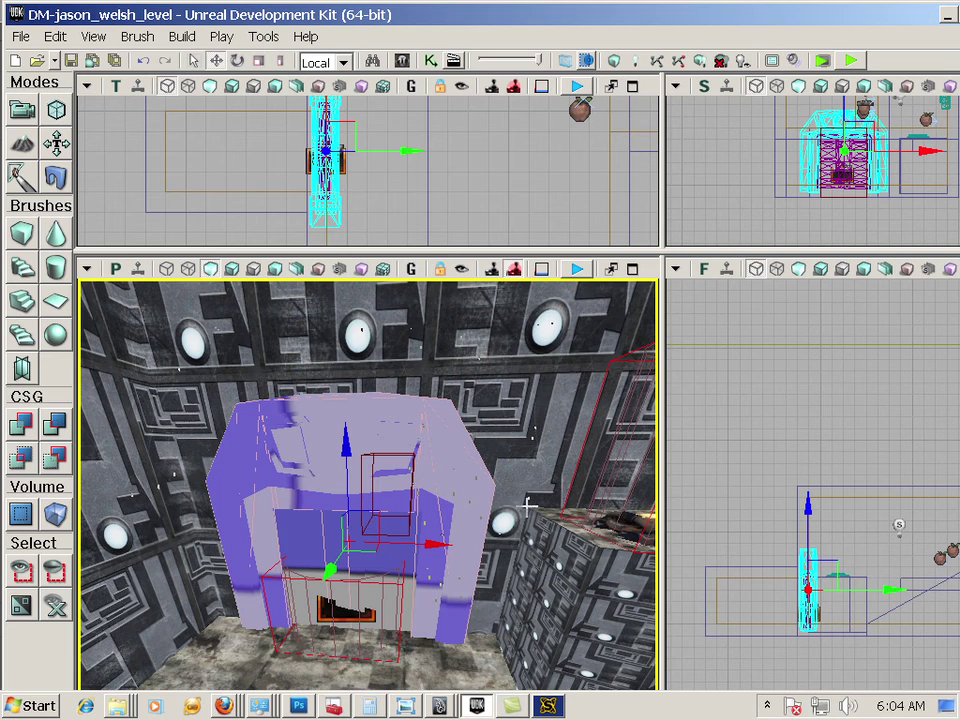
right_drag(527, 506, 540, 585)
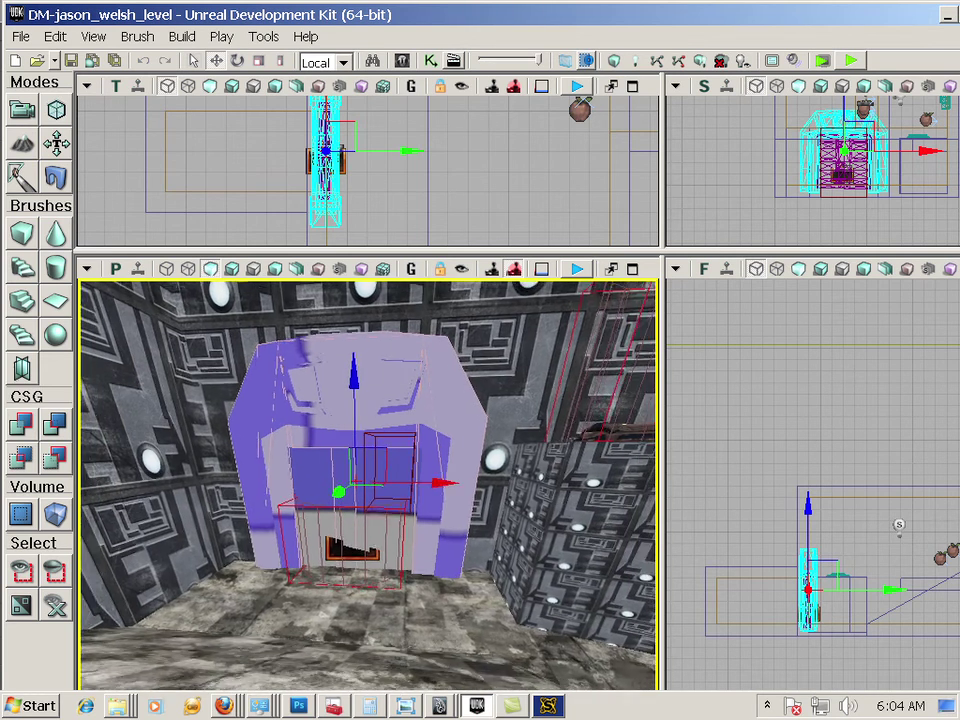
drag(545, 475, 458, 527)
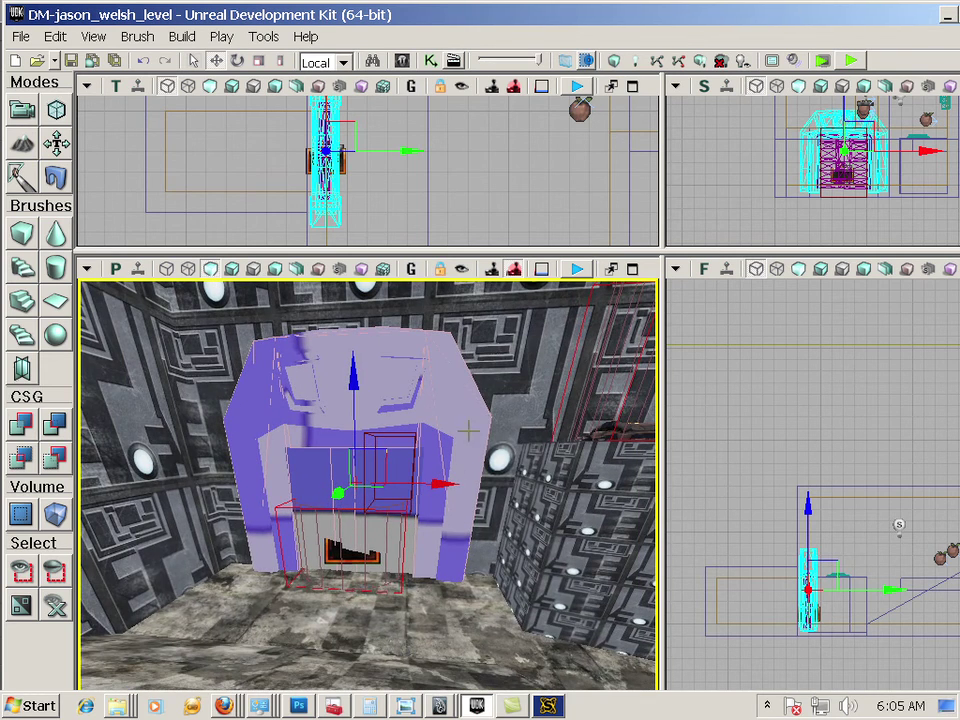
mouse_move(494, 483)
mouse_down()
mouse_move(461, 456)
mouse_move(390, 430)
mouse_move(370, 450)
mouse_move(415, 450)
mouse_move(475, 470)
mouse_move(565, 430)
mouse_move(445, 420)
mouse_move(494, 420)
mouse_move(470, 415)
mouse_move(470, 450)
mouse_move(470, 350)
mouse_move(415, 390)
mouse_move(388, 491)
mouse_up()
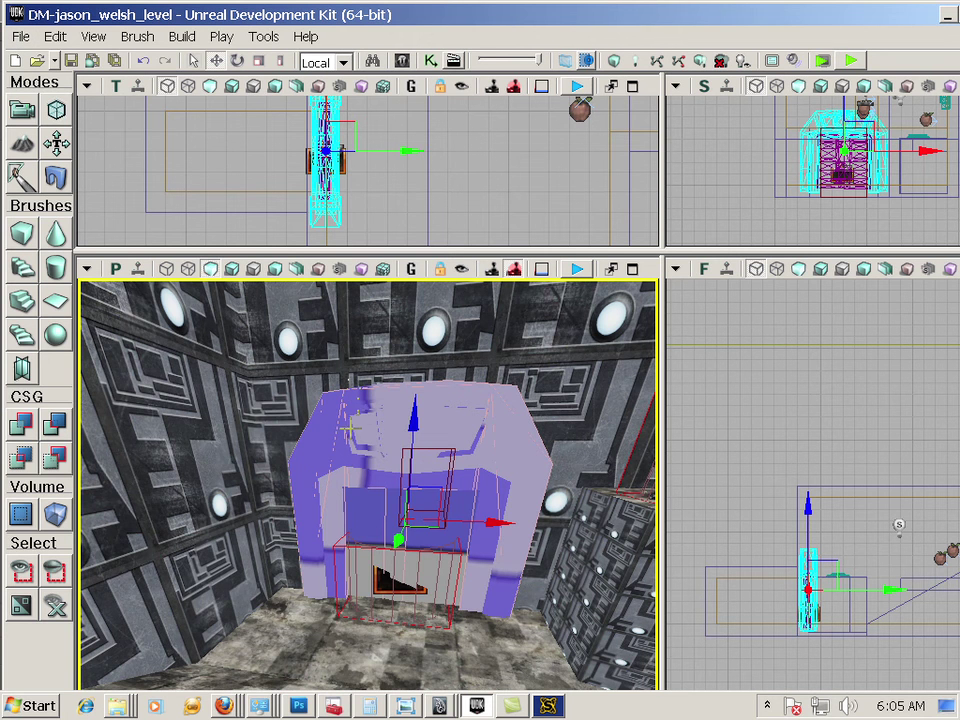
- Compress the Unit_3 folder on the Desktop into a ZIP archive and close the folder window
right_click(118, 708)
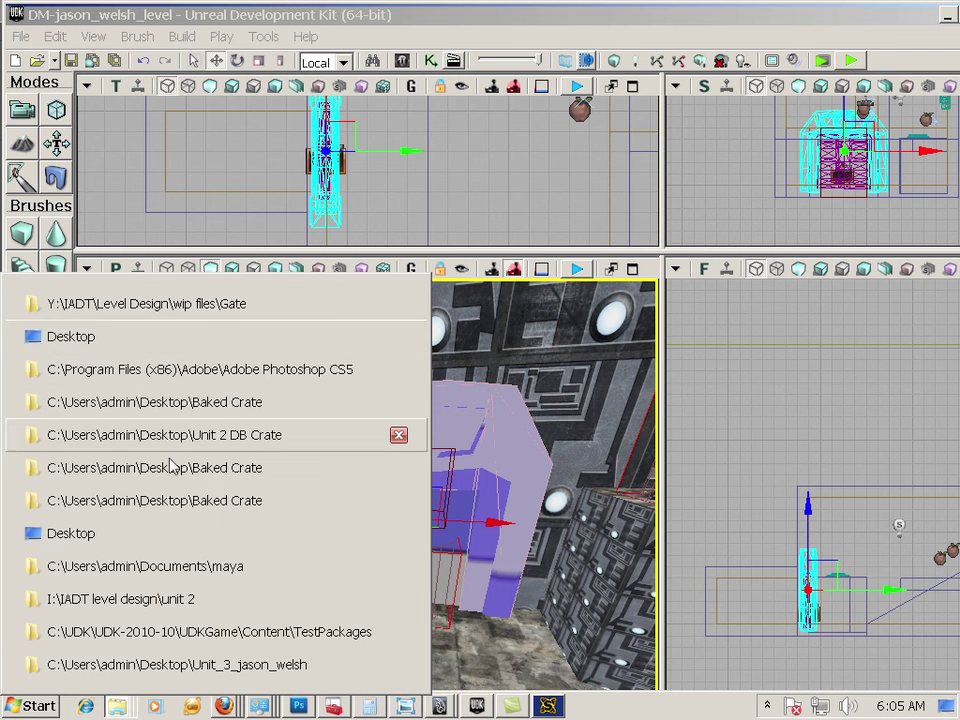
click(302, 664)
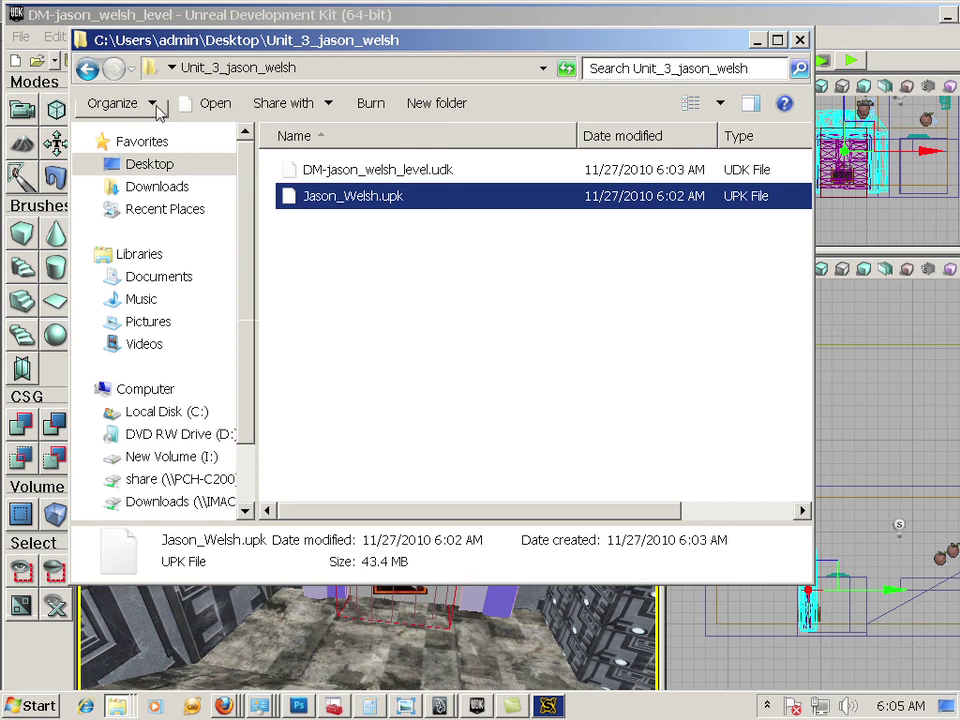
click(88, 68)
right_click(311, 495)
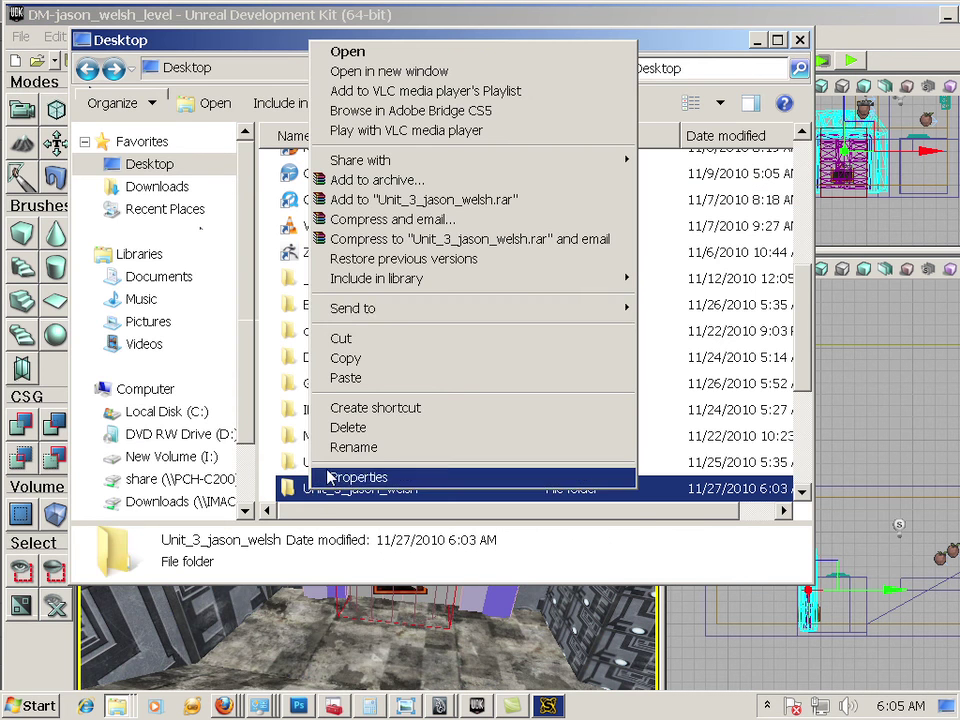
mouse_move(335, 309)
click(250, 313)
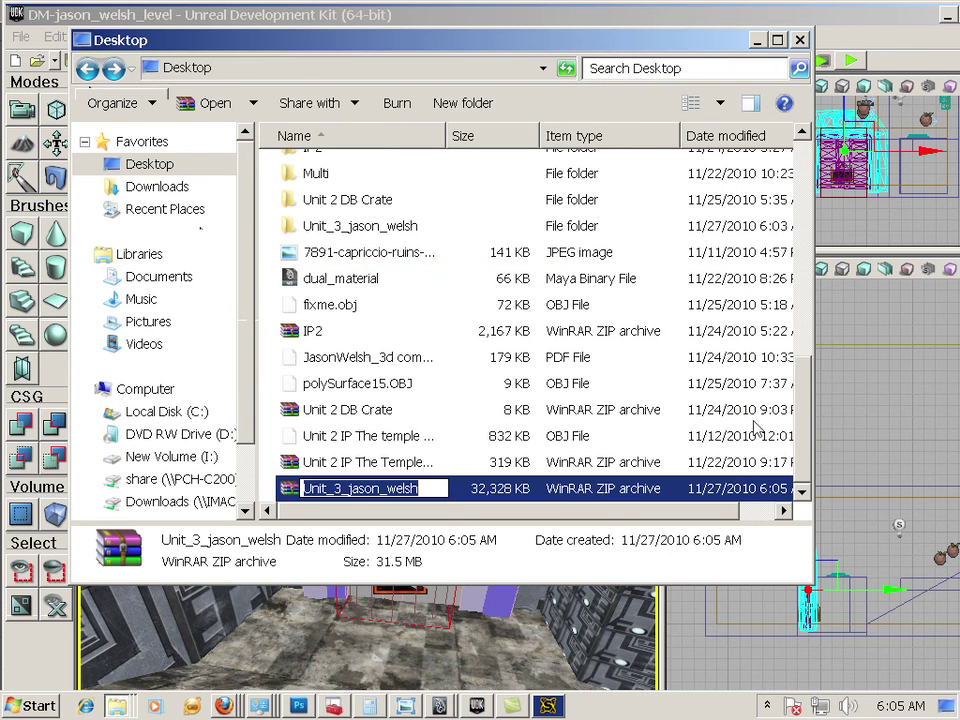
click(801, 41)
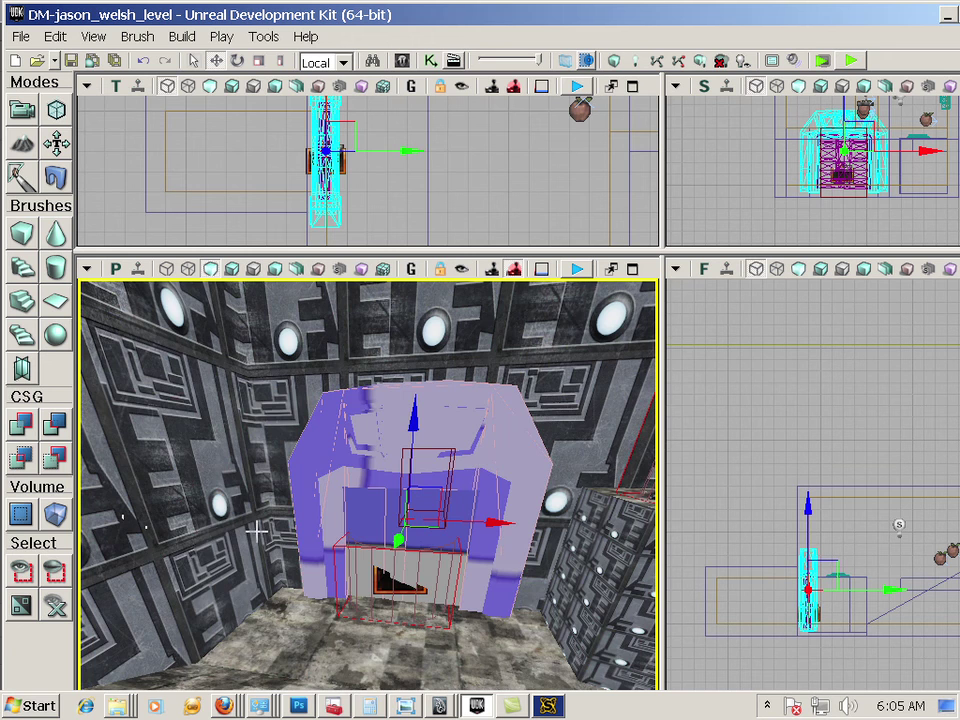
- Inspect the trigger at the base of the gate and the properties of the floor surface beneath it
drag(258, 531, 255, 490)
drag(196, 378, 251, 537)
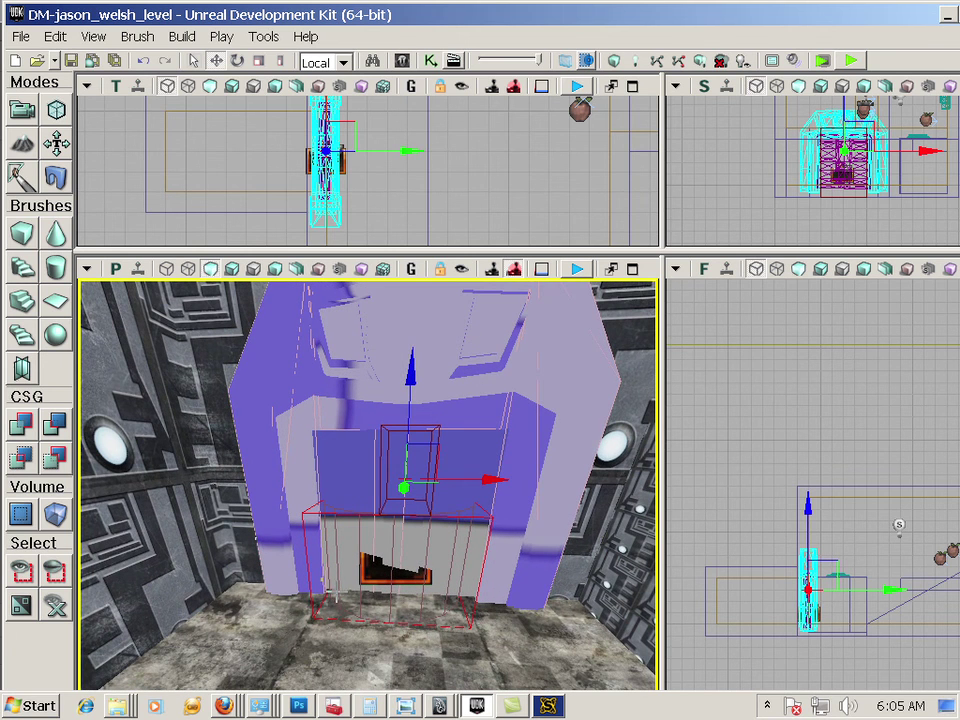
click(340, 596)
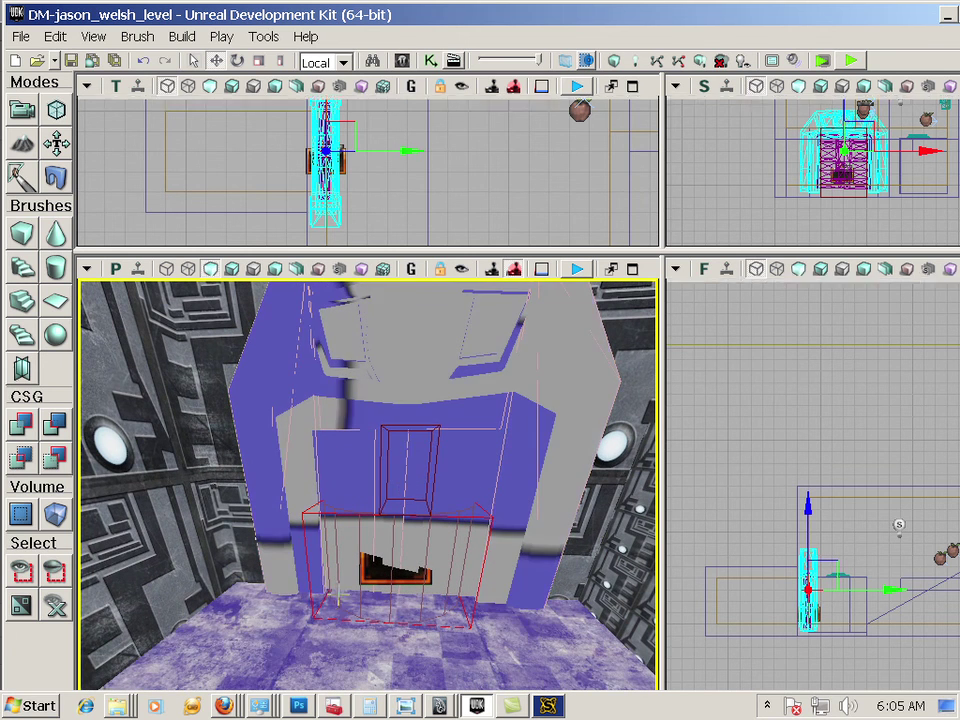
click(334, 572)
click(377, 577)
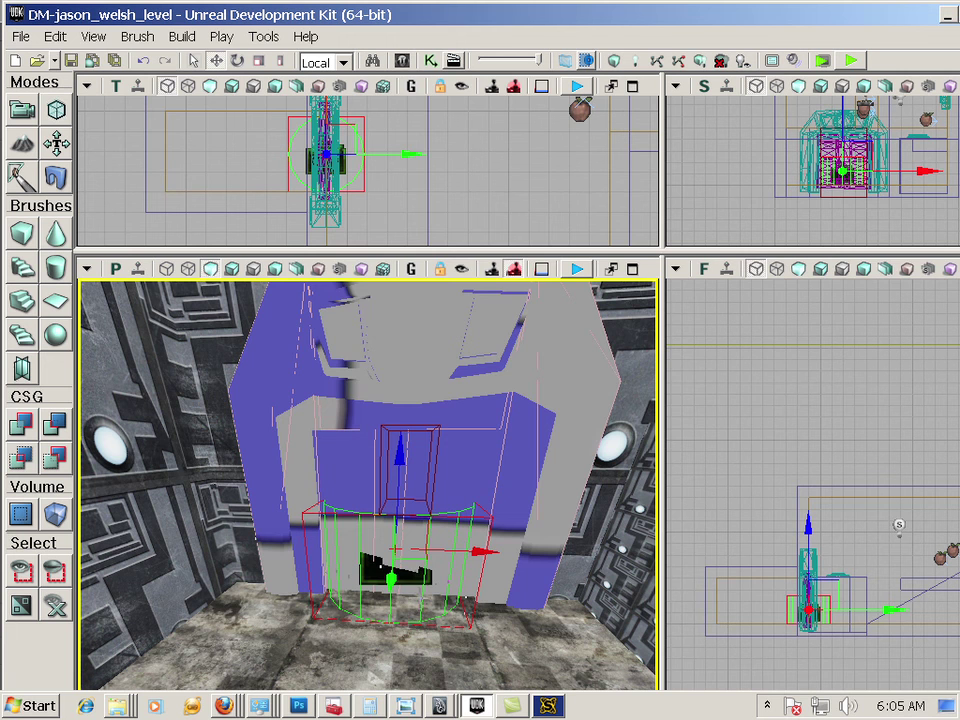
double_click(422, 604)
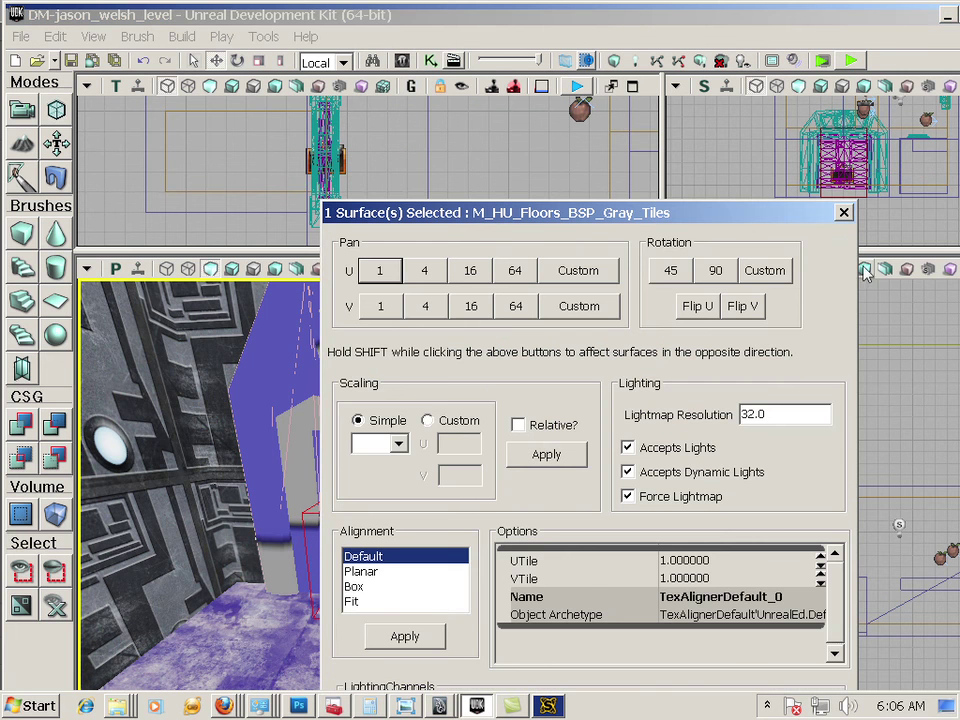
click(842, 213)
click(423, 589)
click(417, 605)
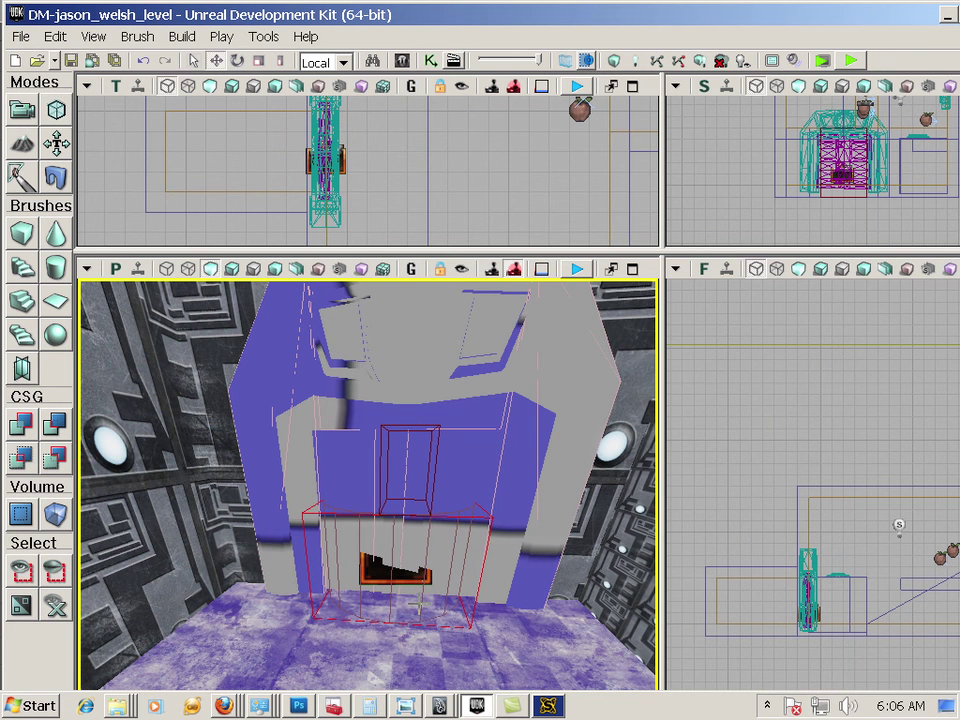
- Open the level's Kismet sequence, view the properties of the Trigger_2 Touch event, and close Kismet
click(138, 37)
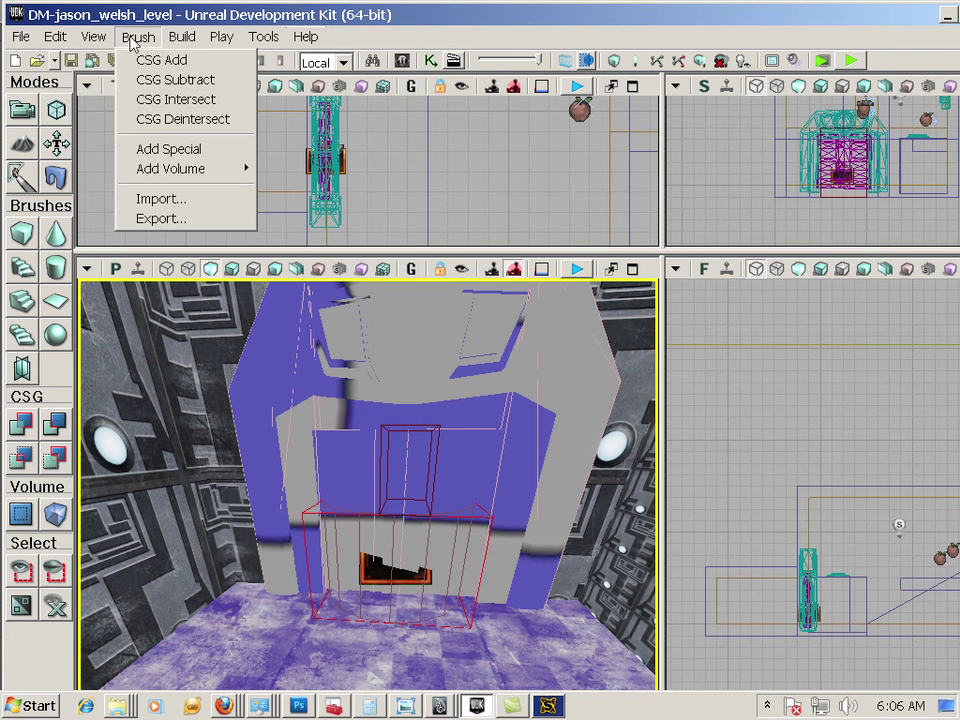
mouse_move(93, 37)
click(128, 156)
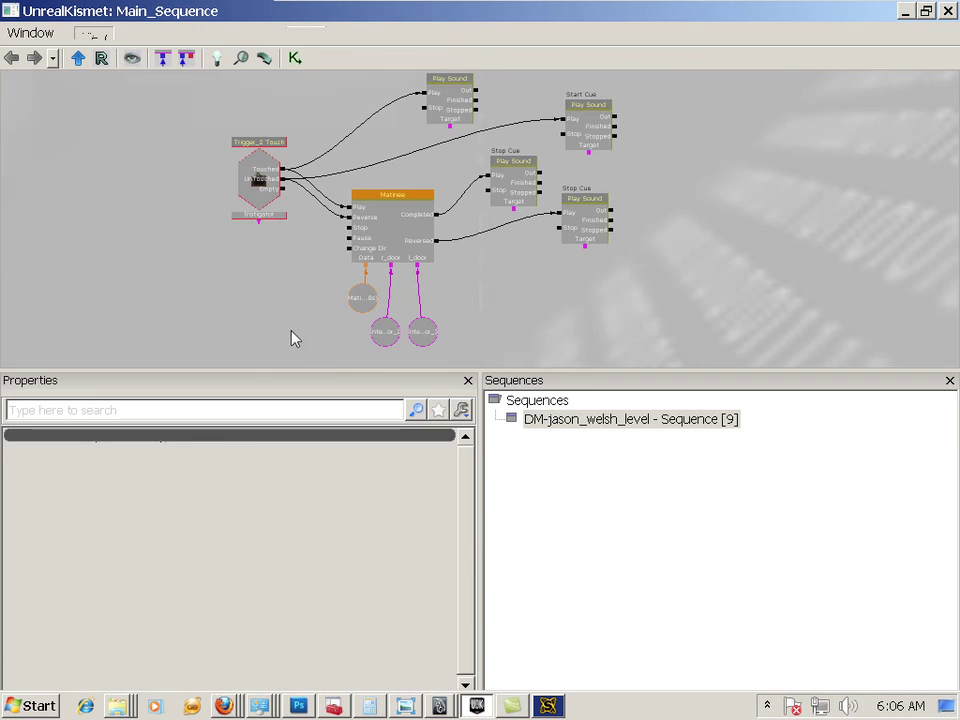
click(257, 185)
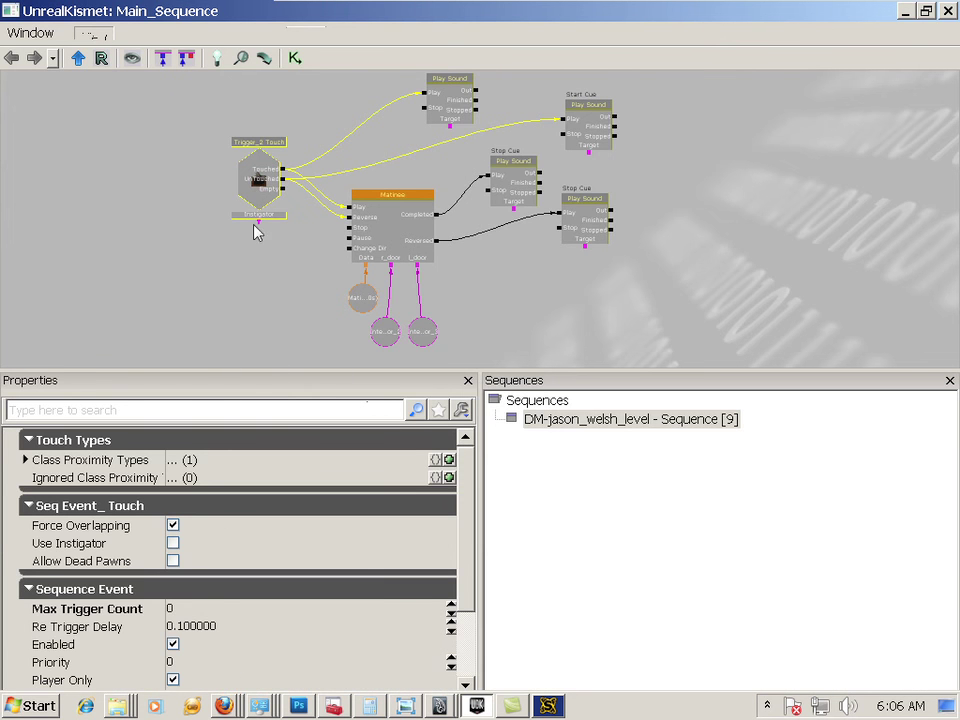
click(948, 12)
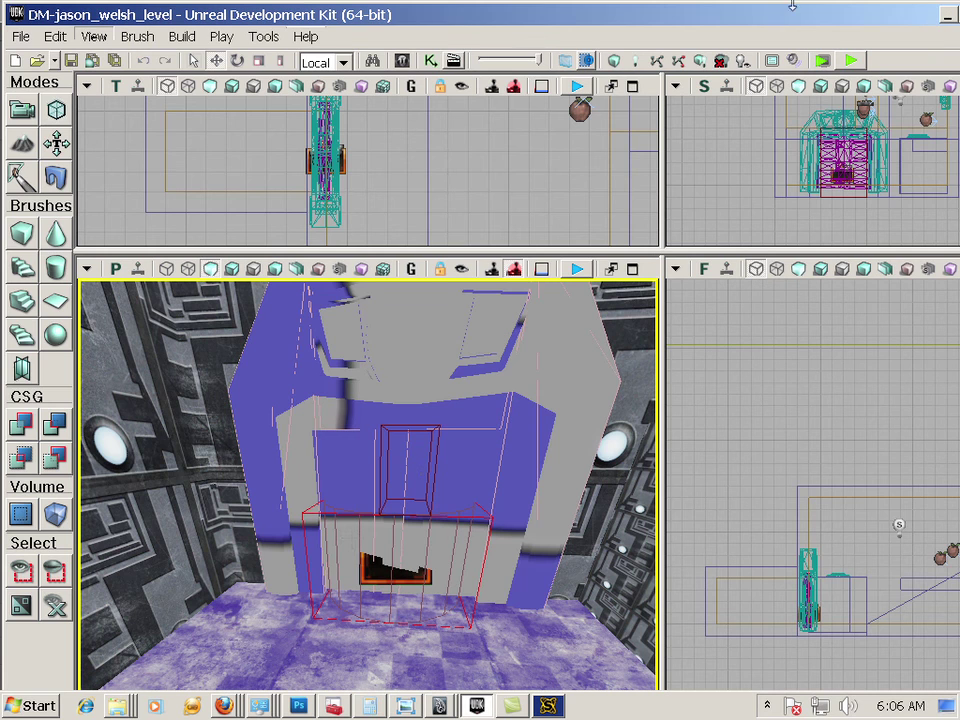